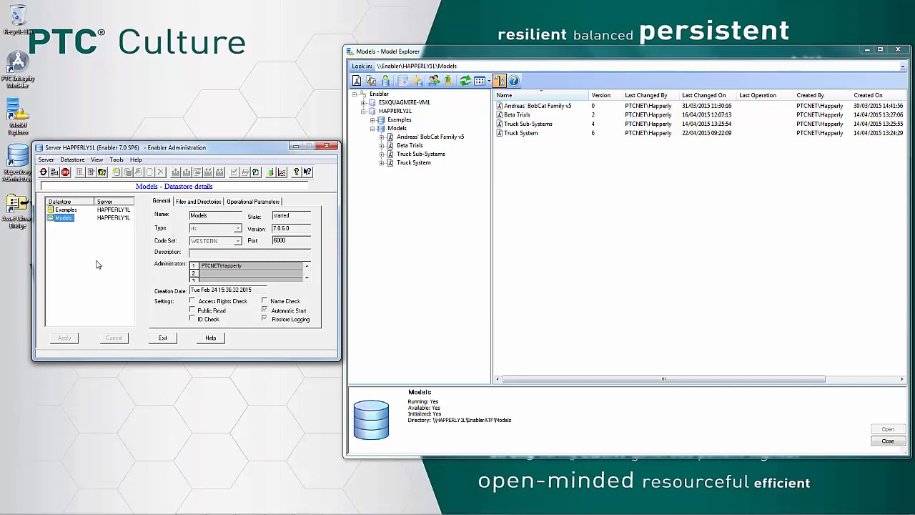
# Look through the models held in the Examples datastore on the HAPPERLY1L server.
pyautogui.click(399, 120)
pyautogui.click(373, 119)
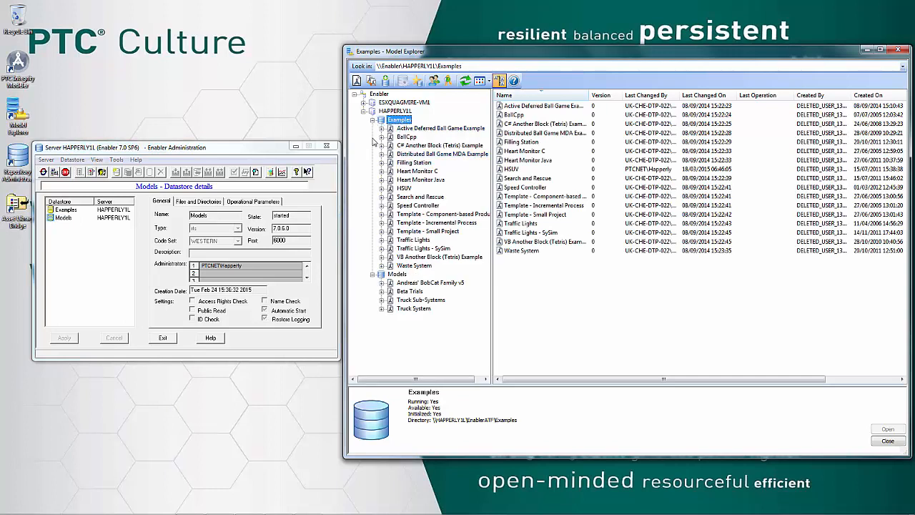
pyautogui.click(372, 119)
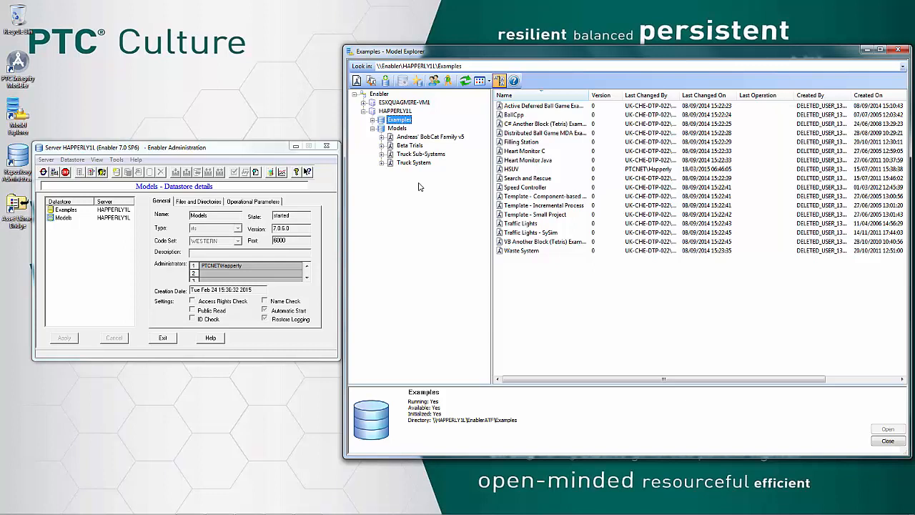
# Open the Truck System model from the Models datastore.
pyautogui.press('XF86AudioLowerVolume')
pyautogui.click(414, 163)
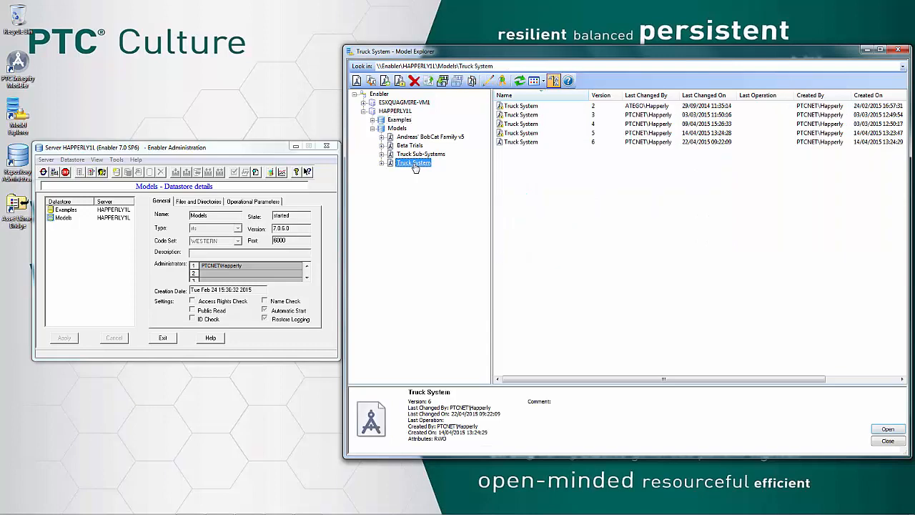
pyautogui.doubleClick(414, 163)
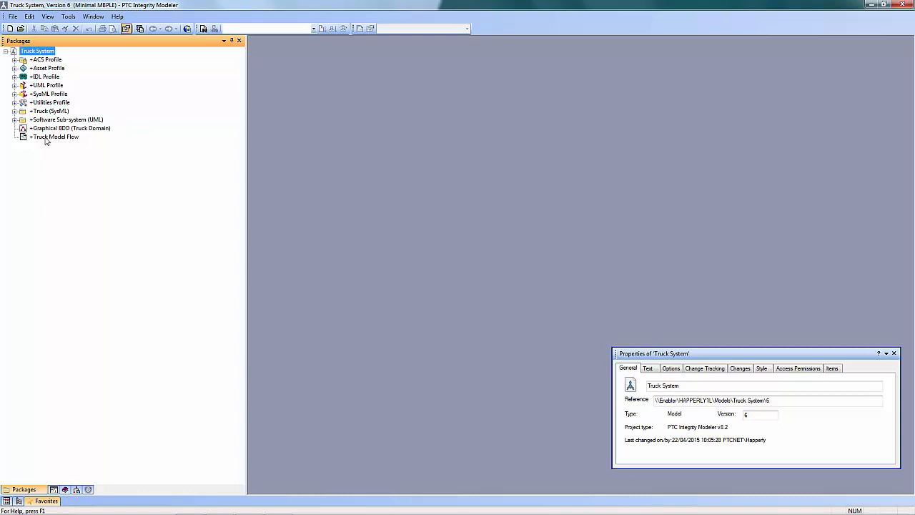
# Examine how the model's SysML items are grouped by diagram type and by dictionary type.
pyautogui.click(53, 489)
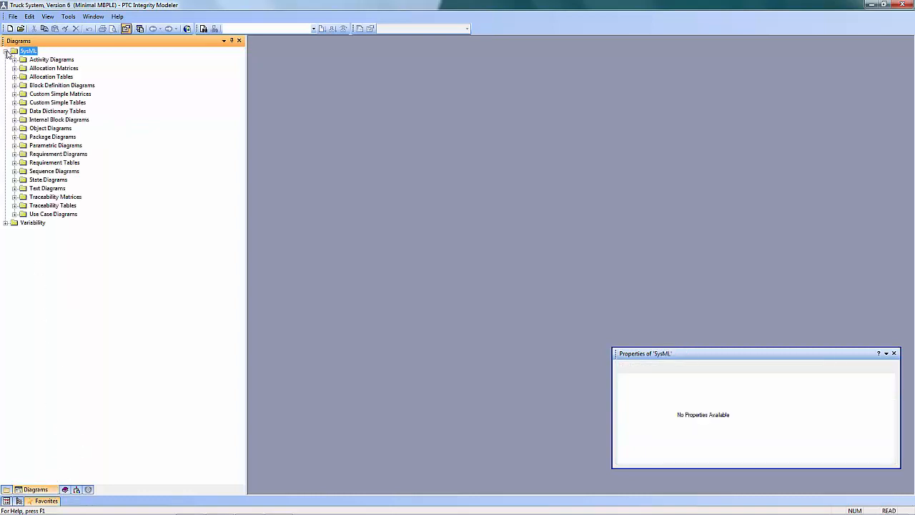
pyautogui.click(6, 51)
pyautogui.click(65, 489)
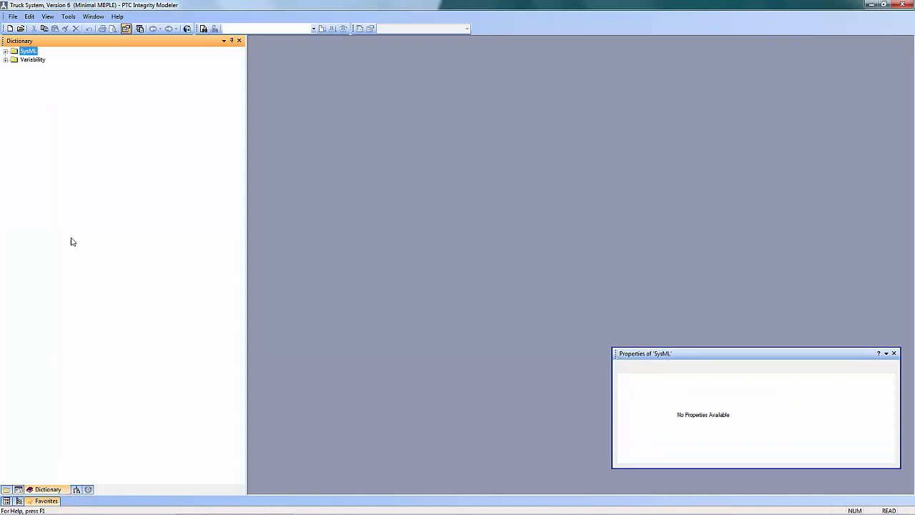
pyautogui.click(5, 51)
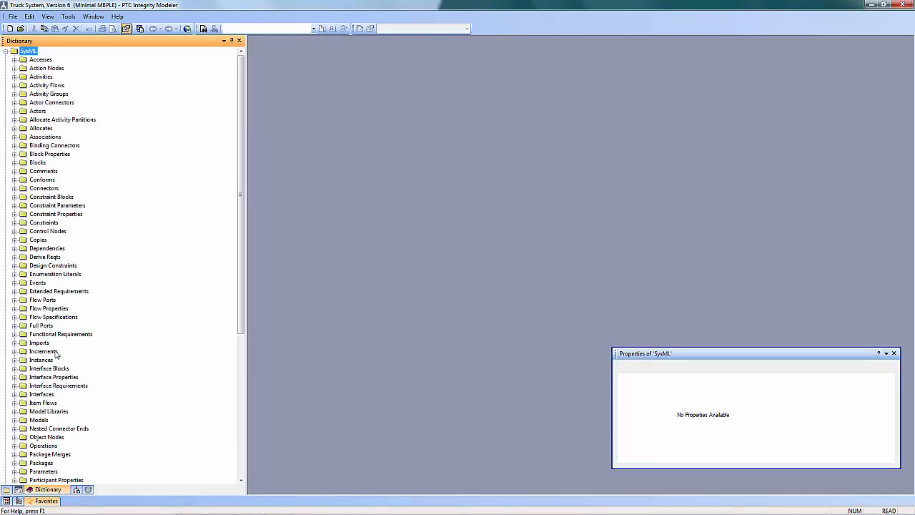
# Create a SysML block definition diagram directly under the Truck System model in the package view.
pyautogui.click(7, 489)
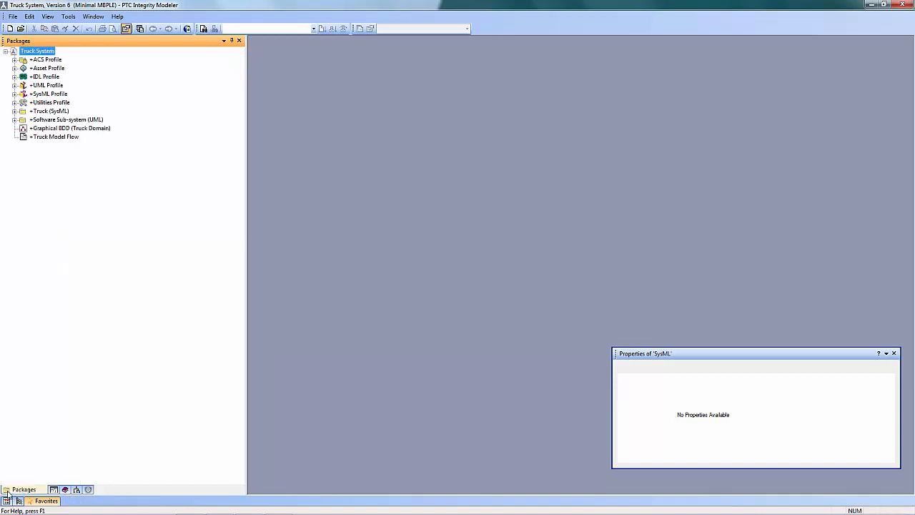
pyautogui.rightClick(43, 53)
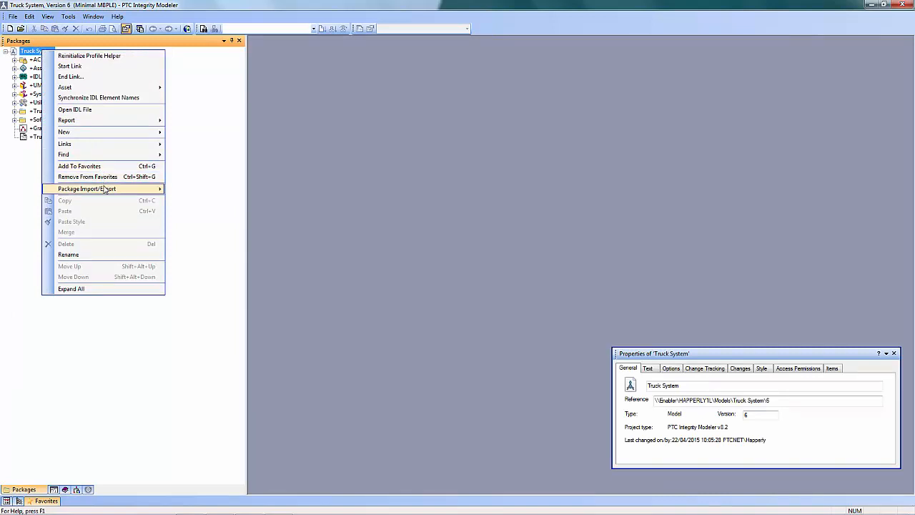
pyautogui.moveTo(121, 133)
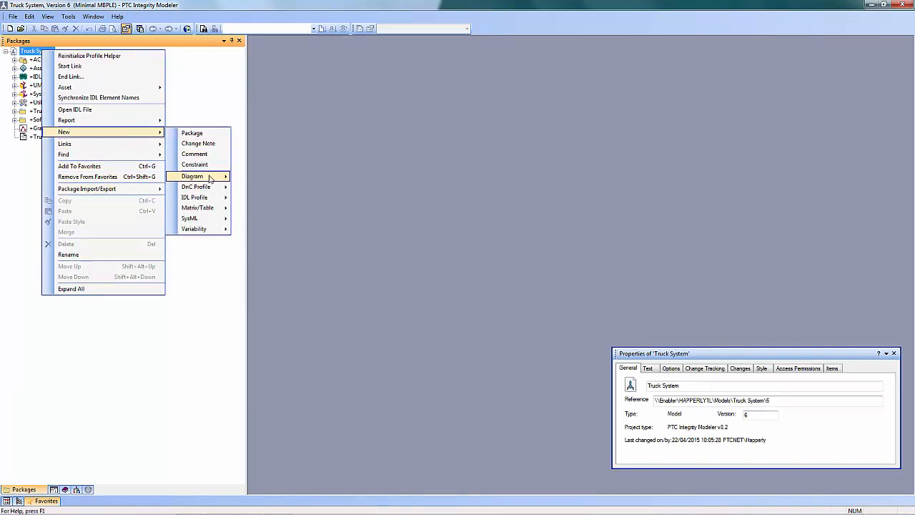
pyautogui.moveTo(210, 176)
pyautogui.moveTo(248, 180)
pyautogui.click(340, 180)
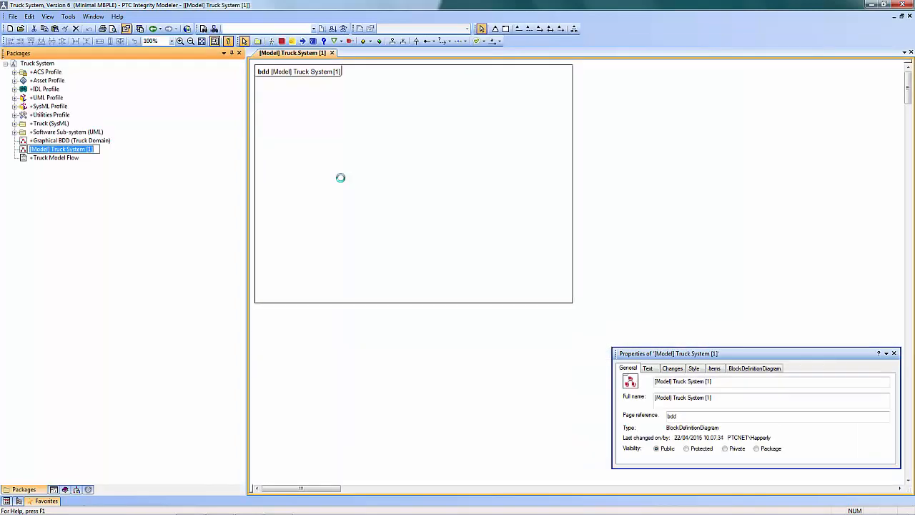
# Place two new blocks with default names on the block definition diagram, the second one lower and further right.
pyautogui.click(282, 41)
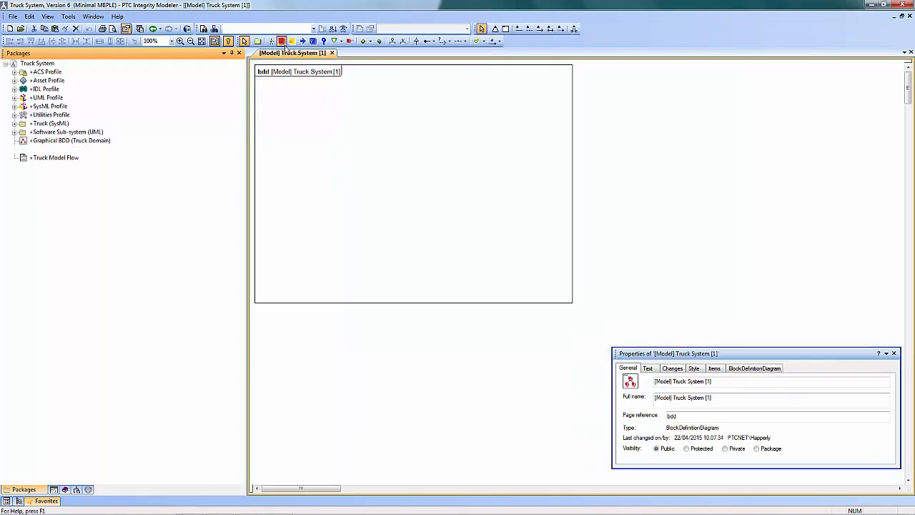
pyautogui.click(292, 113)
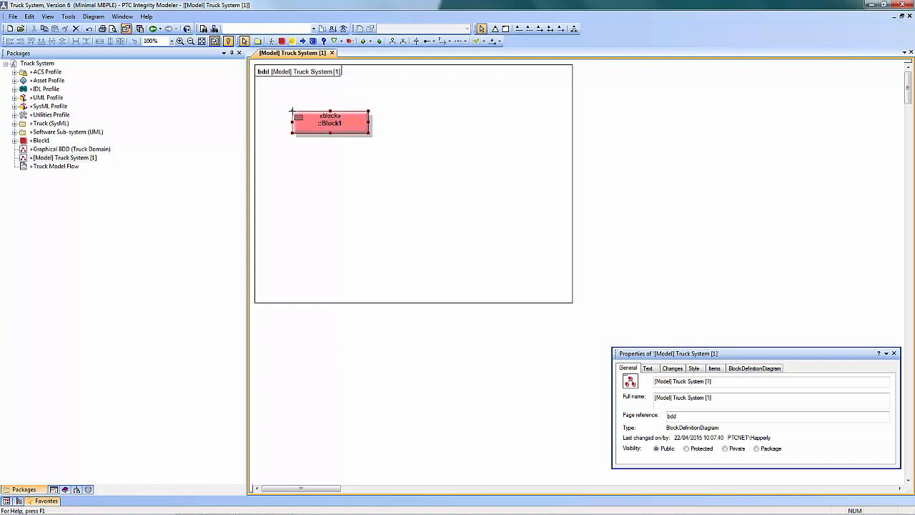
pyautogui.press('Return')
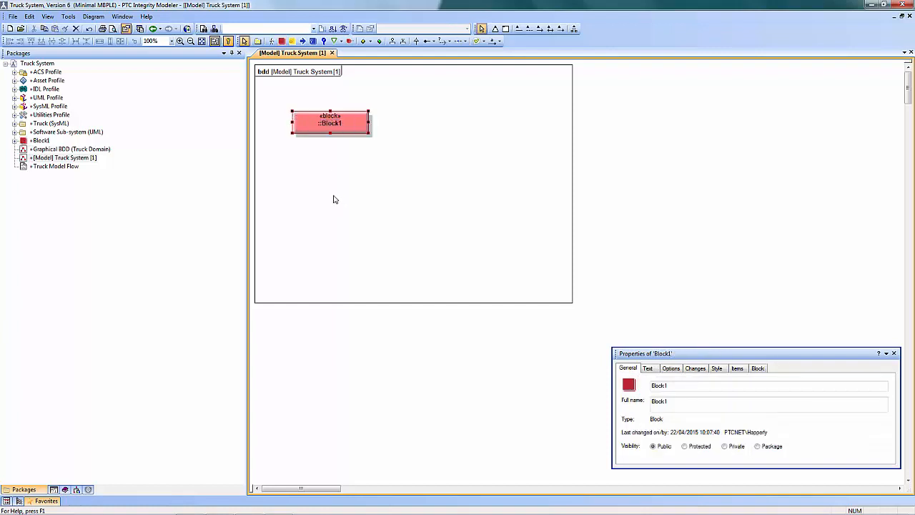
pyautogui.click(282, 41)
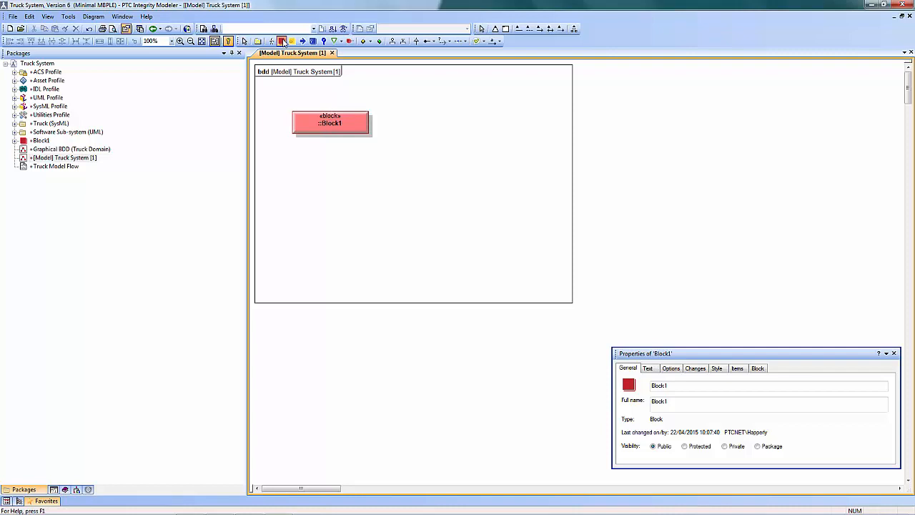
pyautogui.click(393, 189)
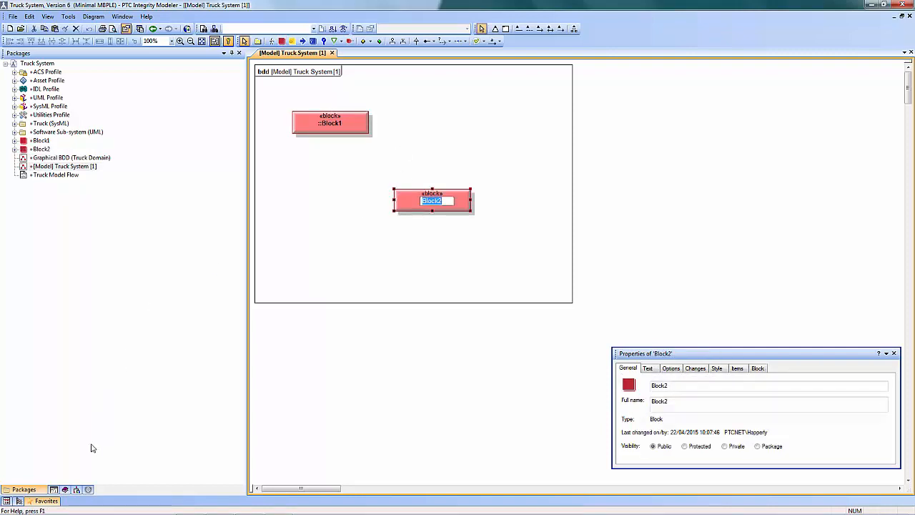
# Look up the two new blocks among the SysML Blocks in the dictionary.
pyautogui.click(67, 489)
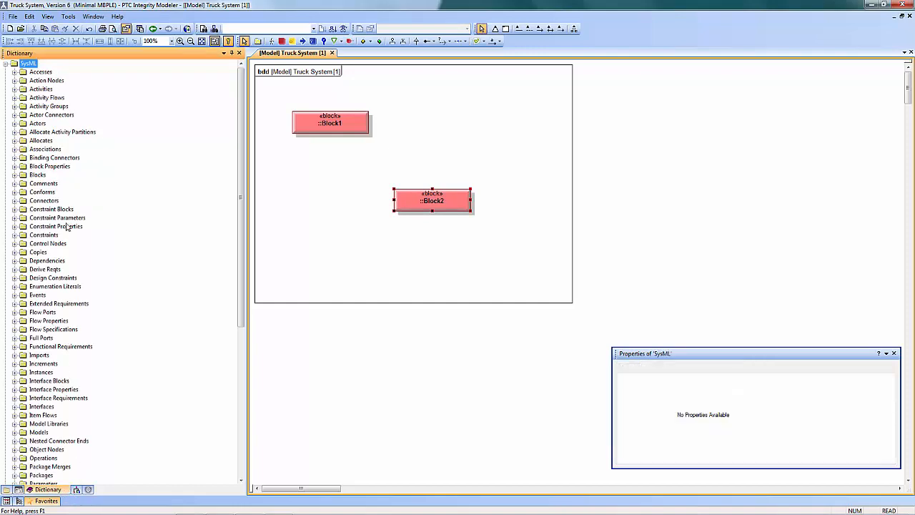
pyautogui.click(14, 175)
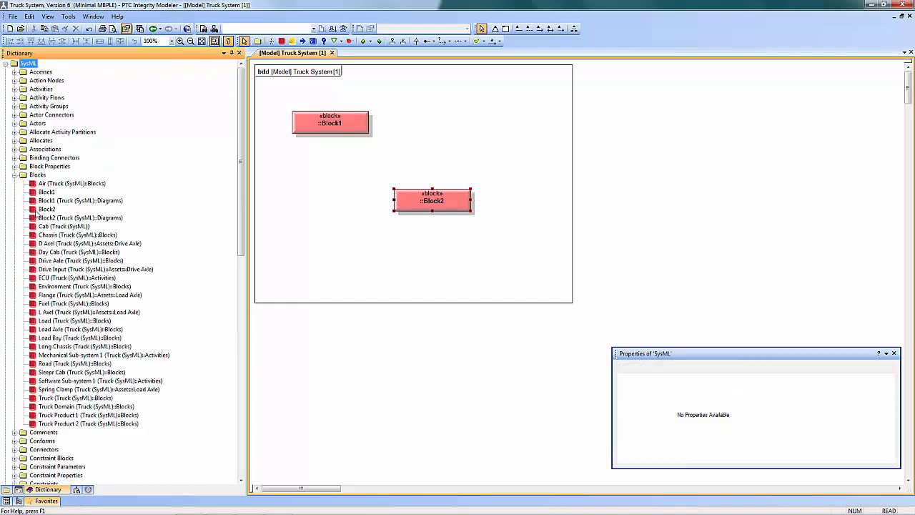
pyautogui.click(48, 192)
pyautogui.click(47, 209)
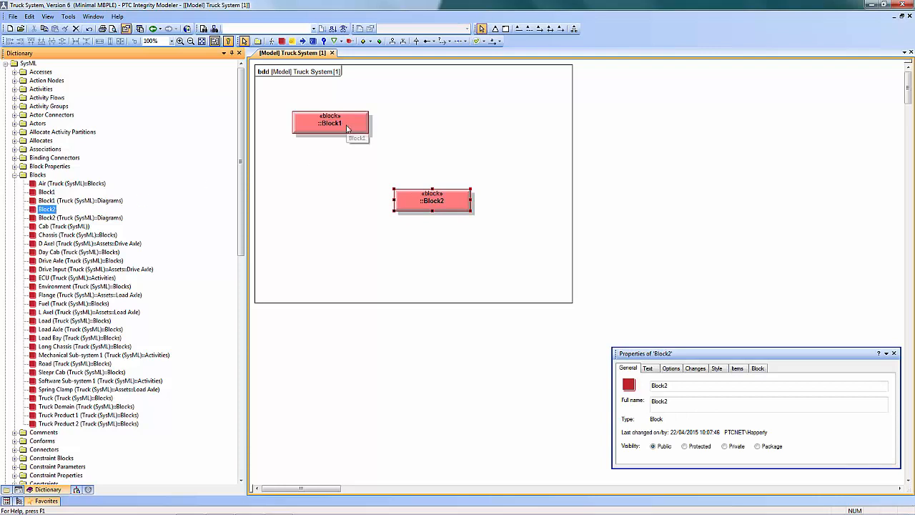
# Create a second SysML block definition diagram under Truck System and place the existing Block1 and Block2 from the dictionary on it.
pyautogui.click(6, 491)
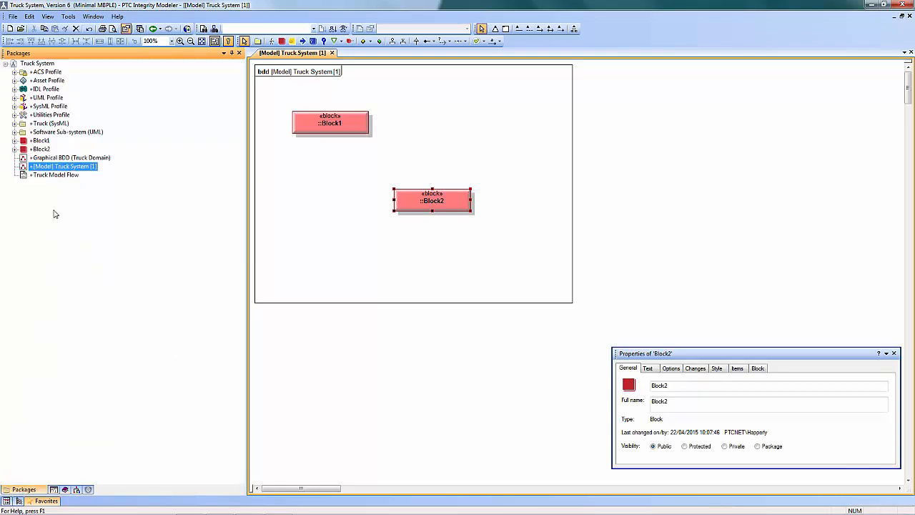
pyautogui.rightClick(41, 64)
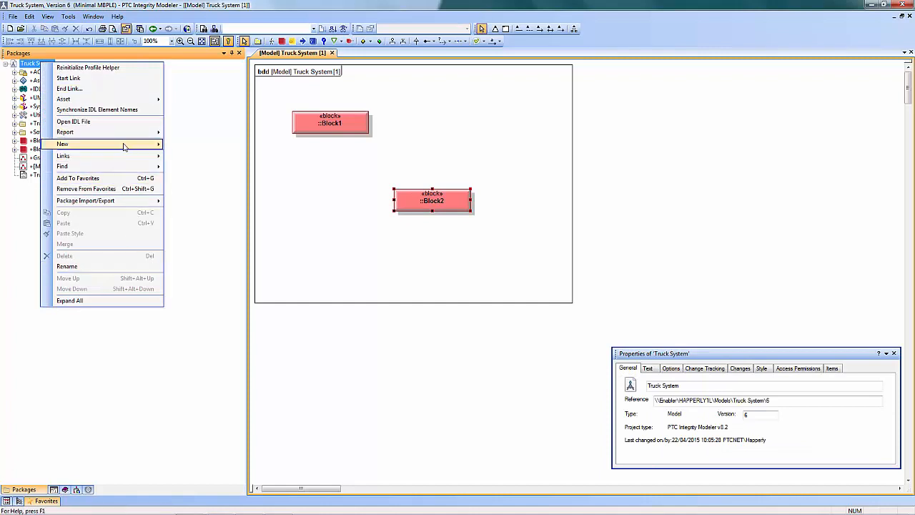
pyautogui.moveTo(138, 144)
pyautogui.moveTo(227, 190)
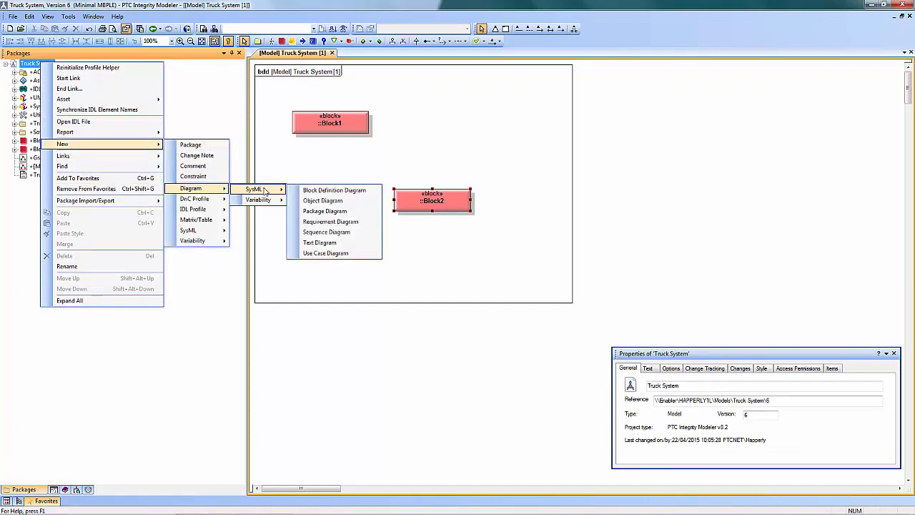
pyautogui.click(322, 188)
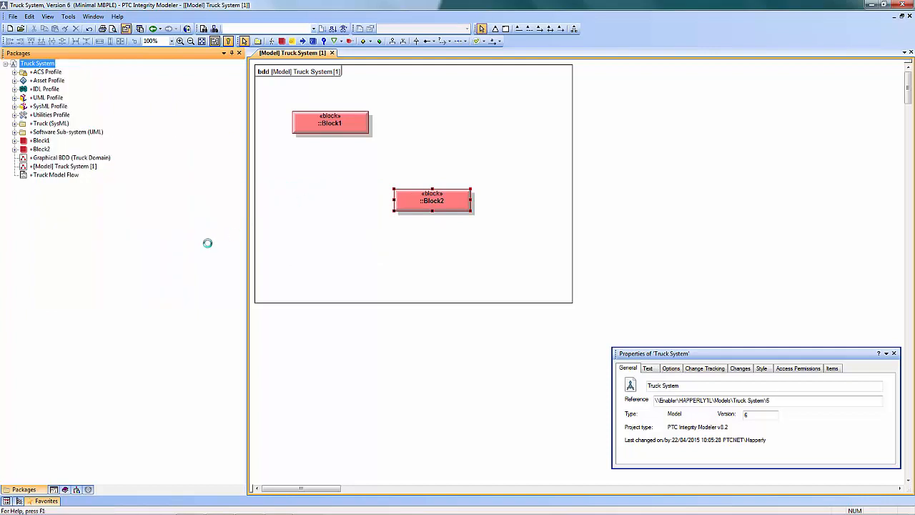
pyautogui.click(64, 489)
pyautogui.click(51, 208)
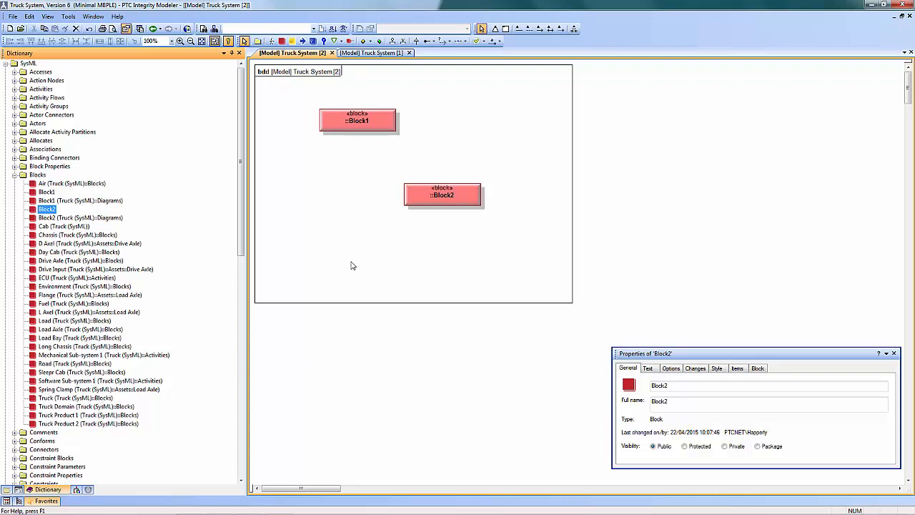
# Rename Block1 to "New Name" on the second diagram and check it in the dictionary and on the first diagram.
pyautogui.click(361, 121)
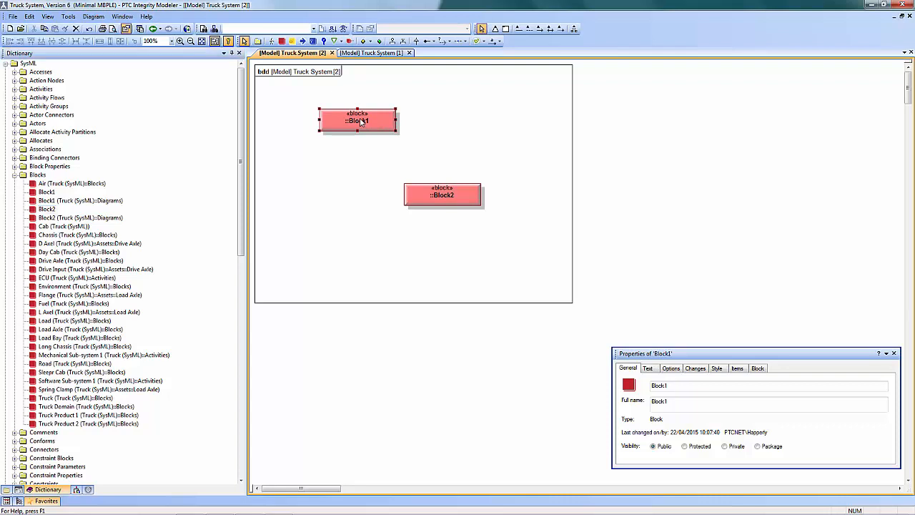
pyautogui.click(370, 120)
pyautogui.write('New Name')
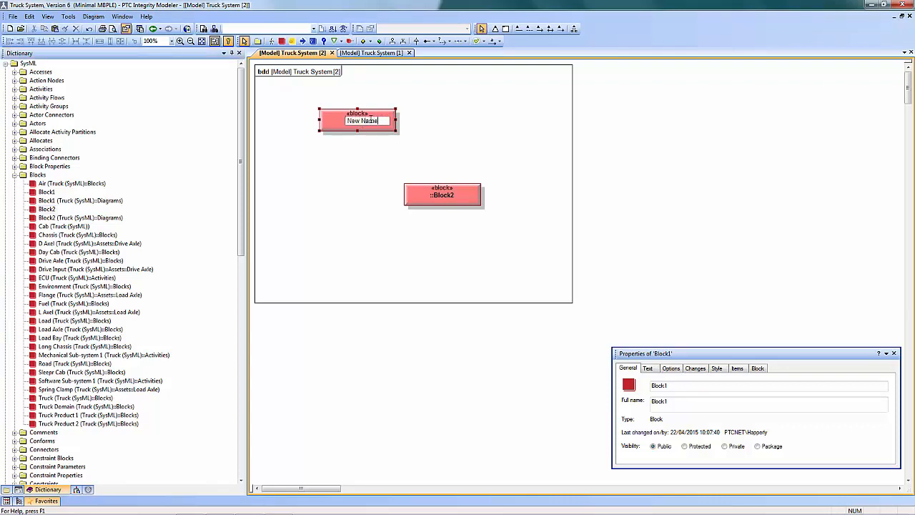
pyautogui.press('Return')
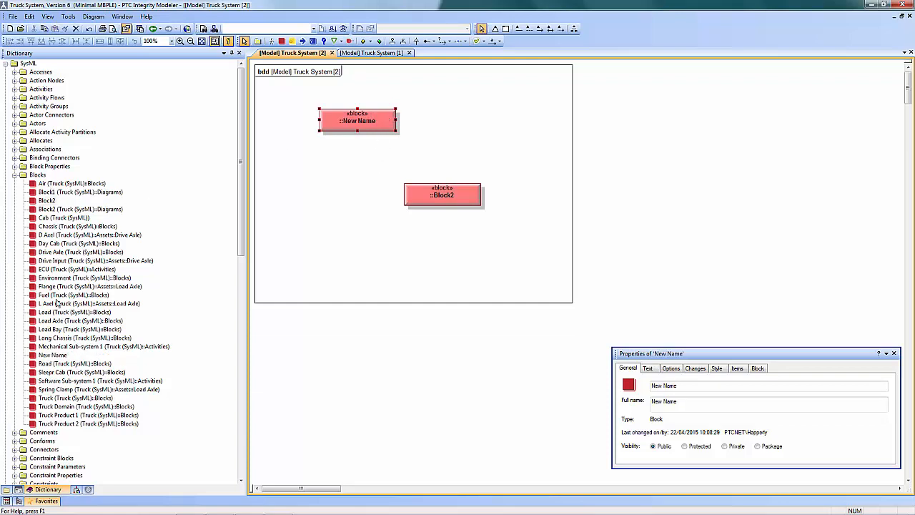
pyautogui.click(52, 354)
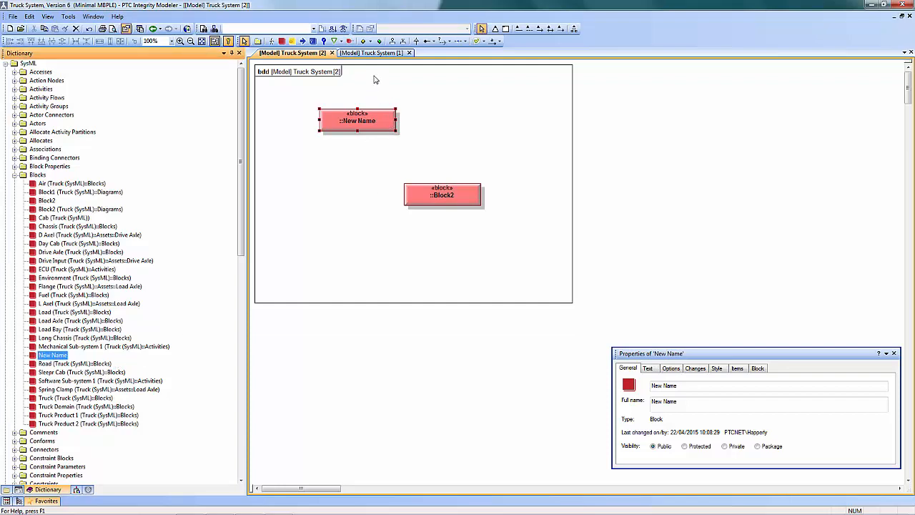
pyautogui.click(377, 53)
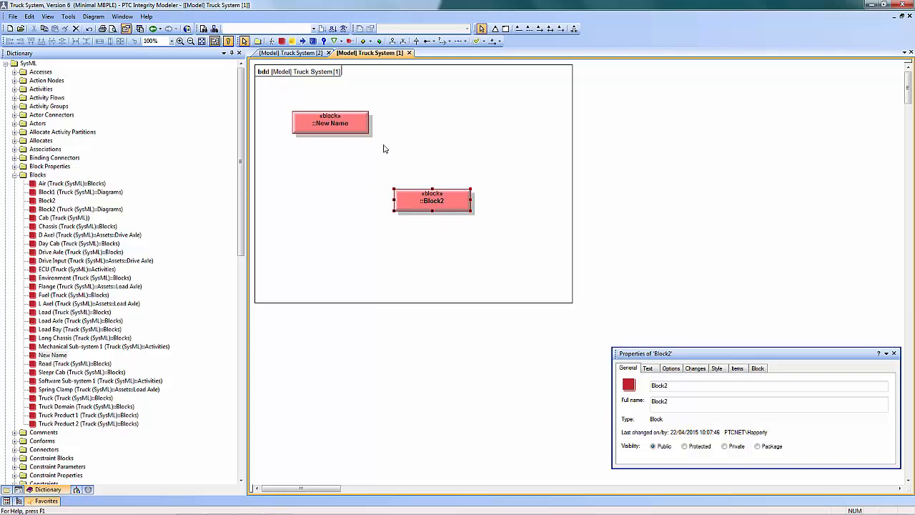
# Close both new block definition diagrams and open the Graphical BDD (Truck Domain) diagram from the package view.
pyautogui.click(409, 53)
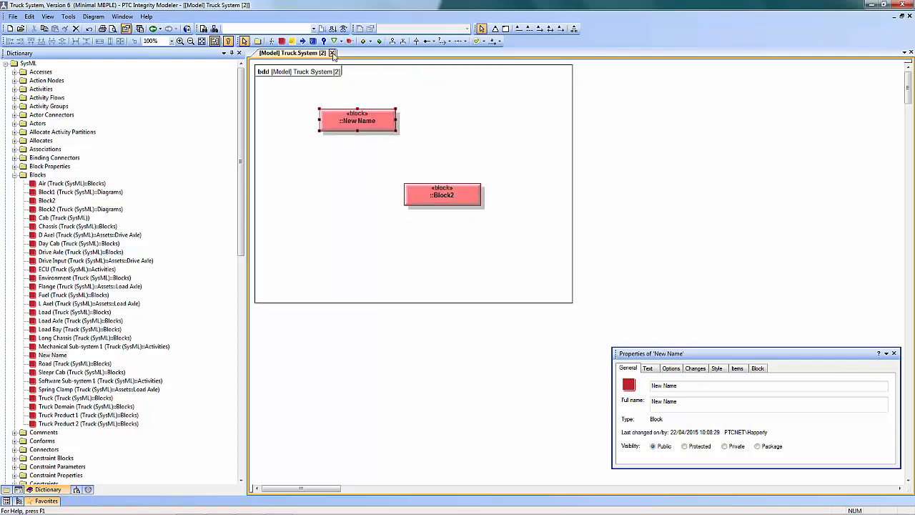
pyautogui.click(331, 53)
pyautogui.click(6, 489)
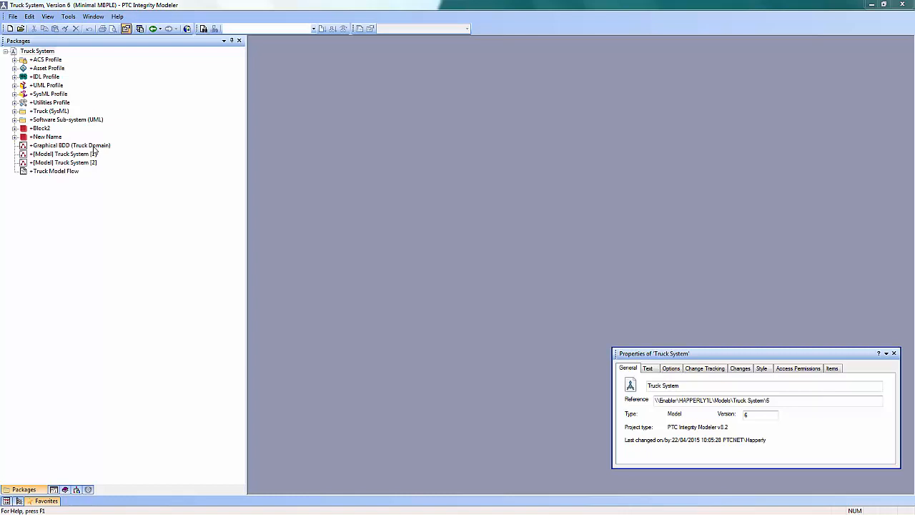
pyautogui.doubleClick(93, 147)
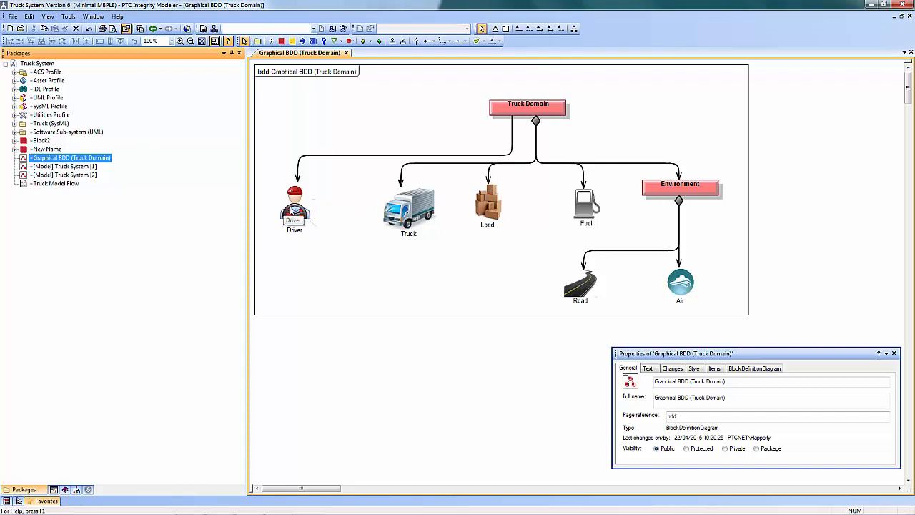
# Add an actor named "Mechanic" to the diagram, below and between the Driver and the Truck.
pyautogui.click(272, 42)
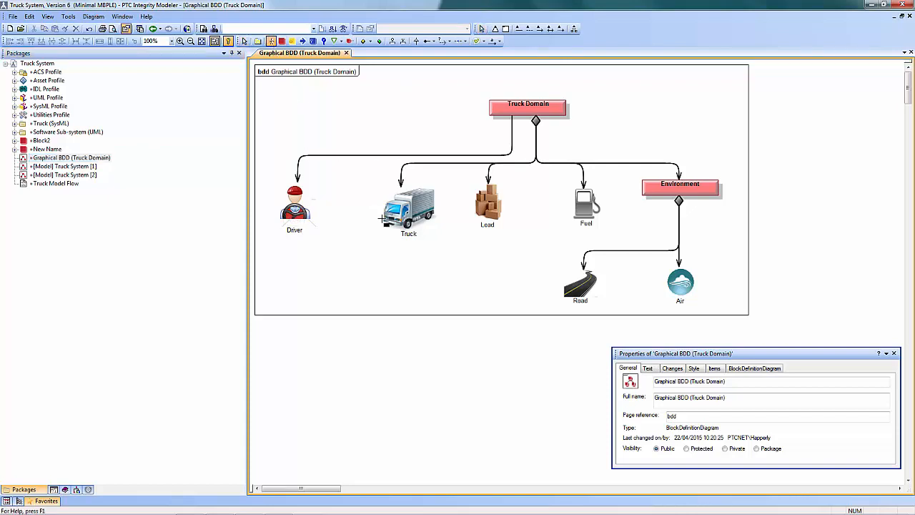
pyautogui.click(342, 228)
pyautogui.write('M')
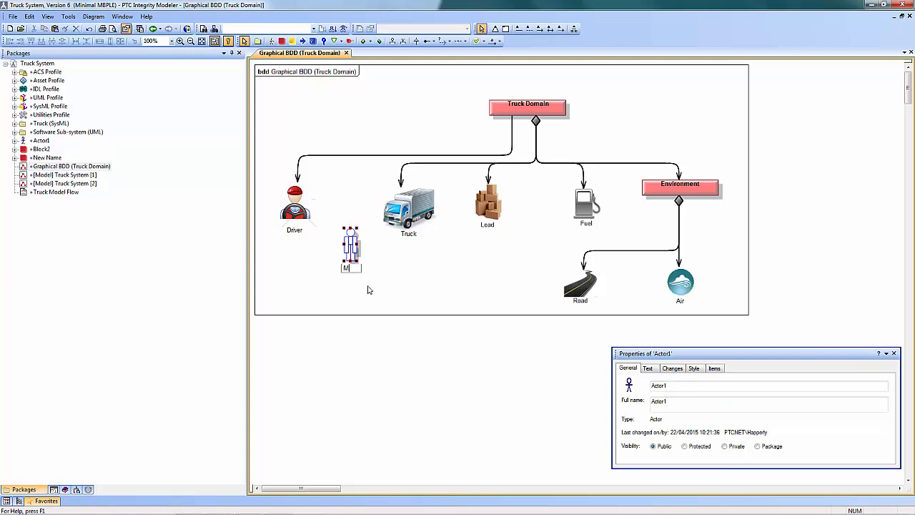
pyautogui.write('echanic')
pyautogui.press('Return')
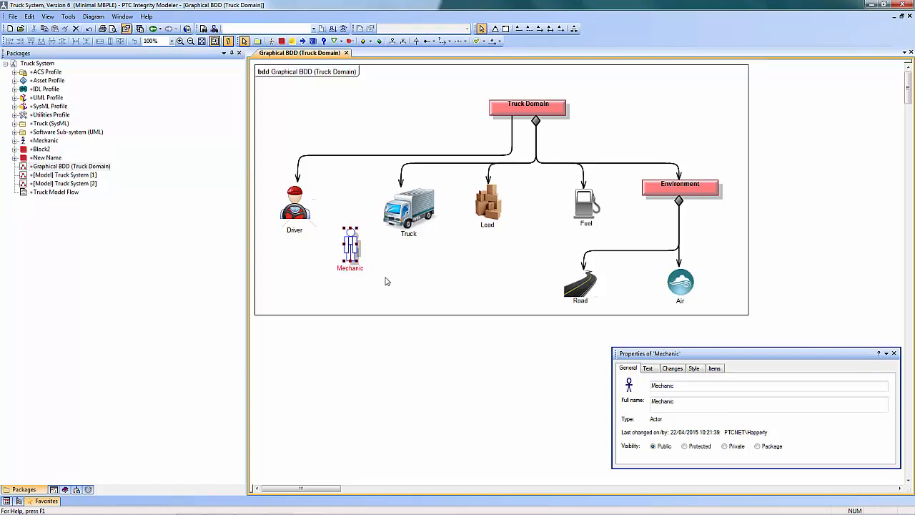
# Give the Mechanic actor a custom style using the "Mechanic 1" image from the Images folder, with its aspect ratio kept.
pyautogui.click(389, 267)
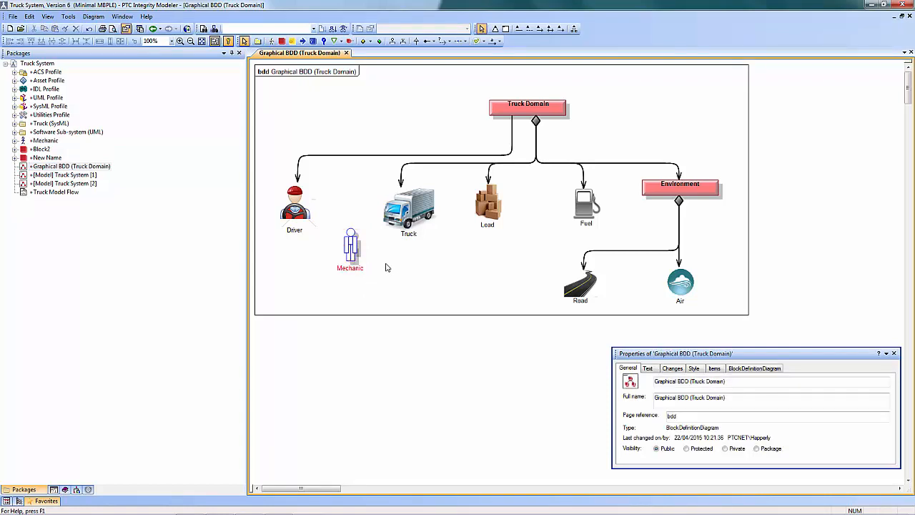
pyautogui.click(354, 248)
pyautogui.rightClick(351, 249)
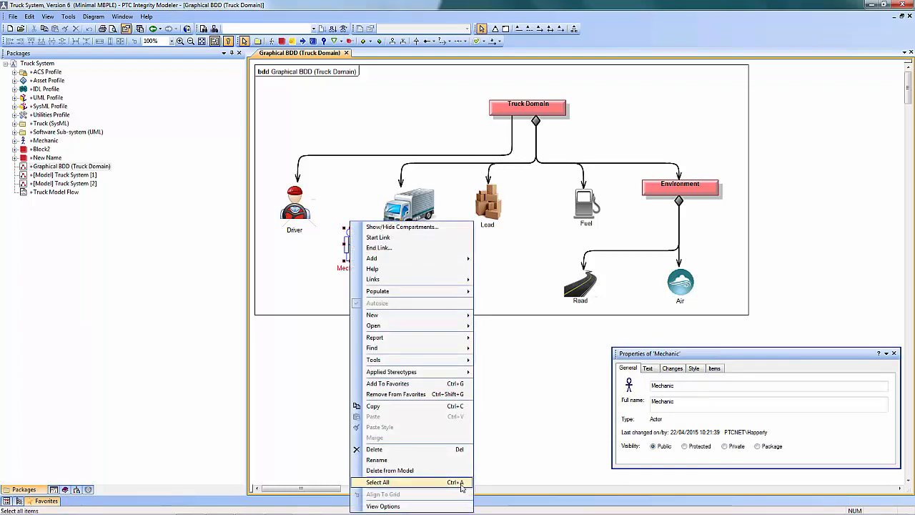
pyautogui.click(465, 505)
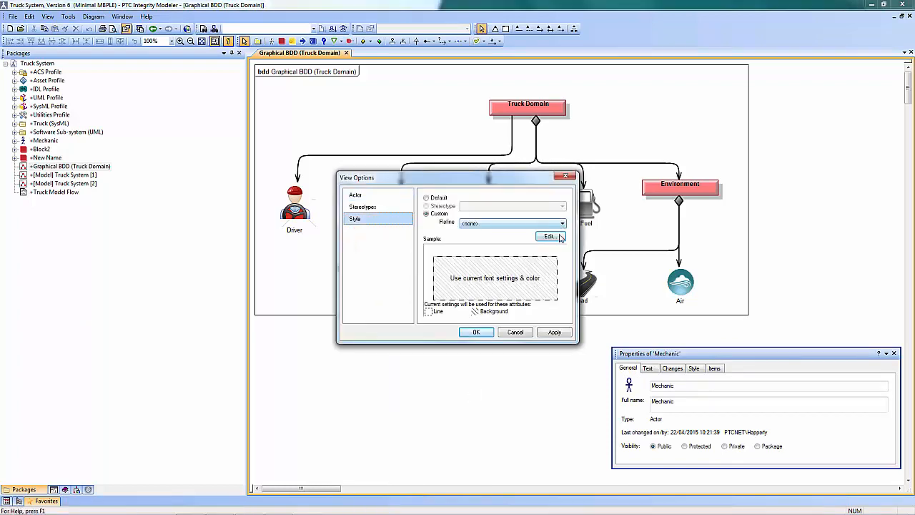
pyautogui.click(559, 237)
pyautogui.doubleClick(713, 257)
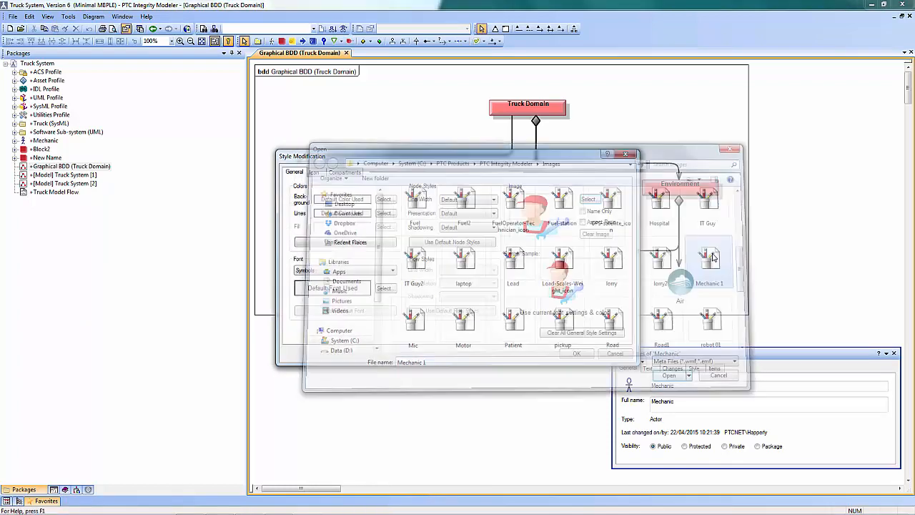
pyautogui.click(583, 222)
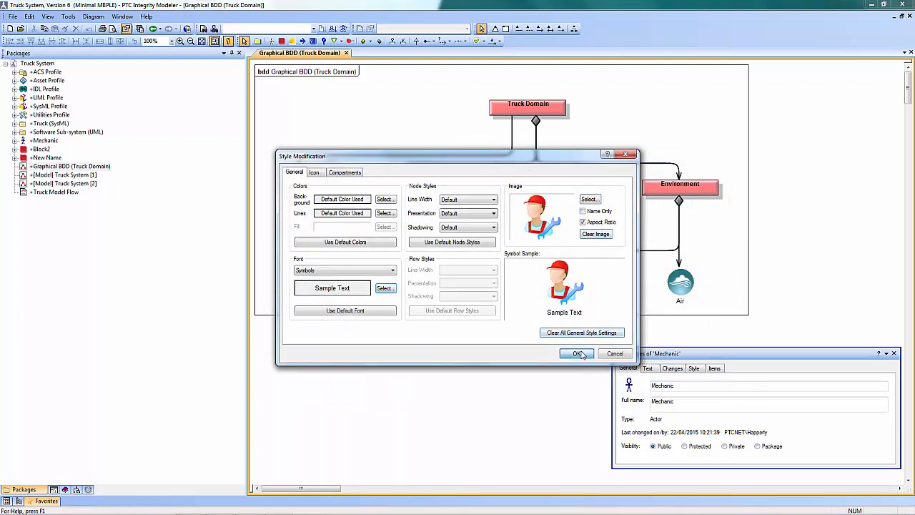
pyautogui.click(578, 354)
pyautogui.click(479, 334)
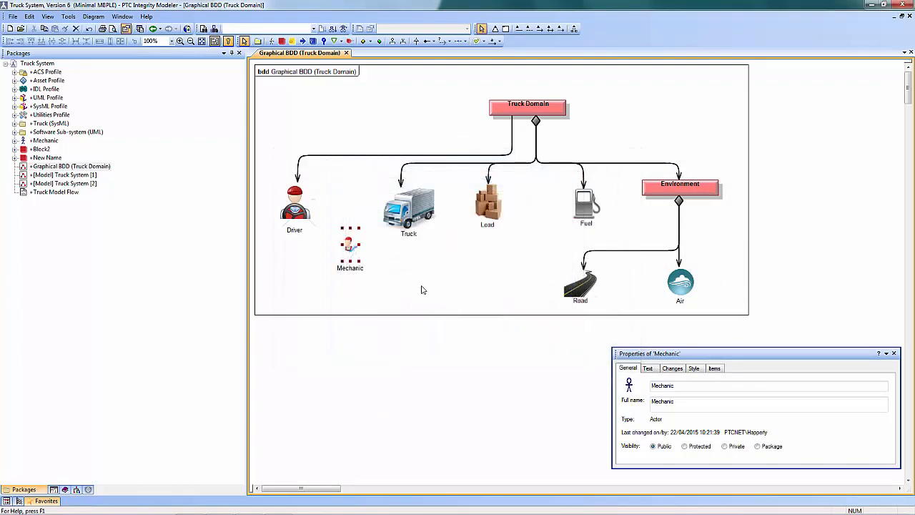
# Enlarge the Mechanic symbol and place it level with the others between the Driver and the Truck.
pyautogui.moveTo(349, 247); pyautogui.dragTo(372, 185)
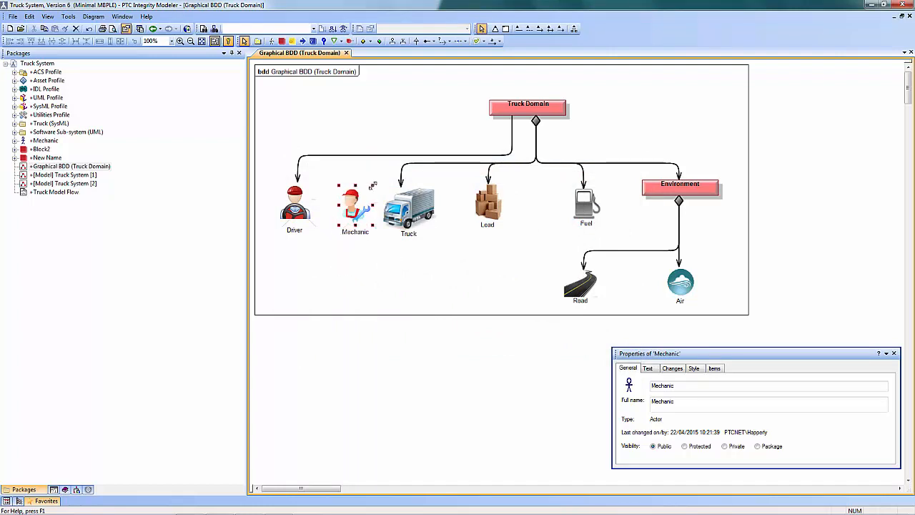
pyautogui.click(392, 261)
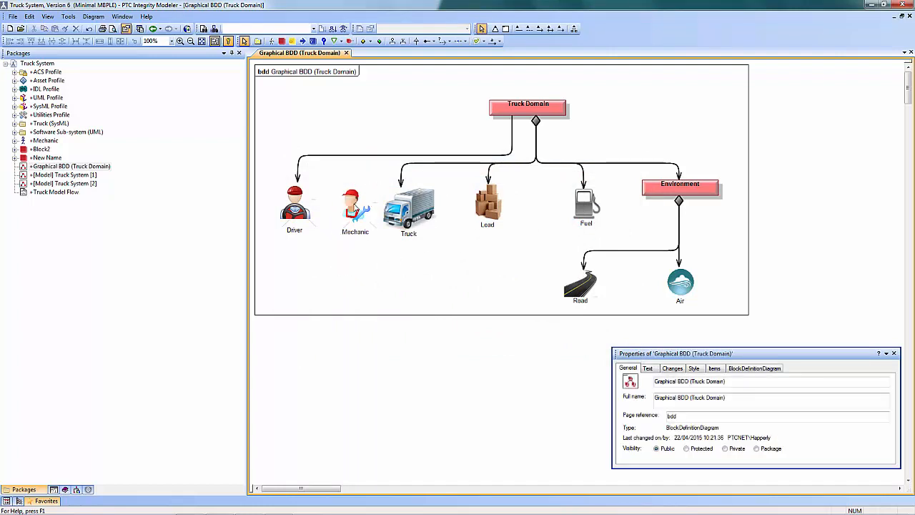
pyautogui.click(349, 202)
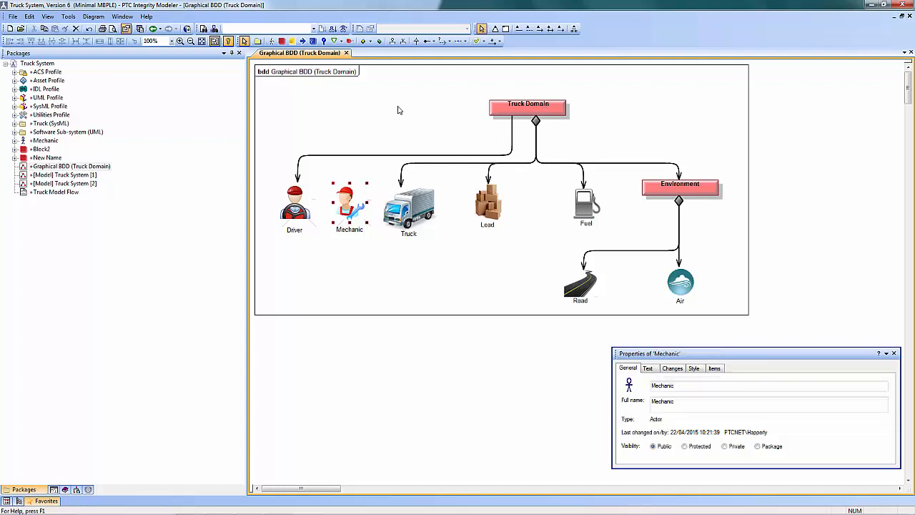
# Draw an association from Truck Domain to Mechanic and route its line along the existing Driver association.
pyautogui.click(434, 43)
pyautogui.click(429, 84)
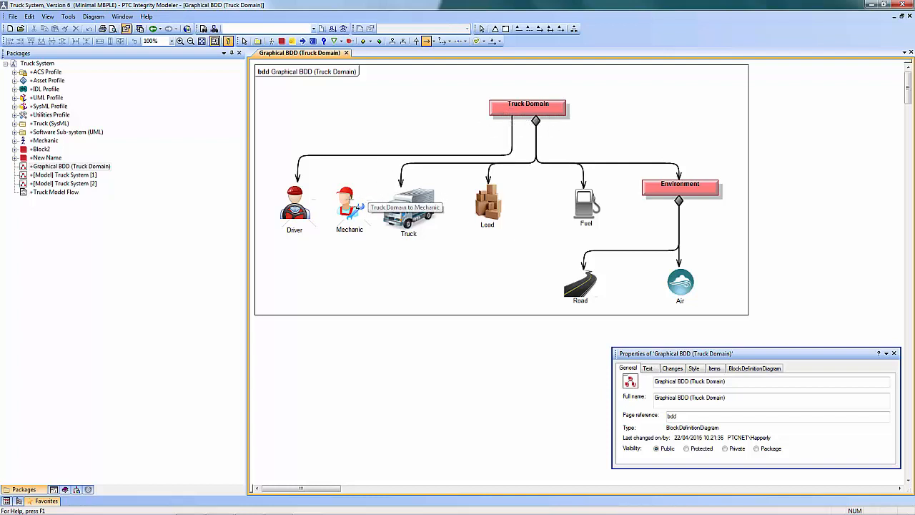
pyautogui.click(350, 203)
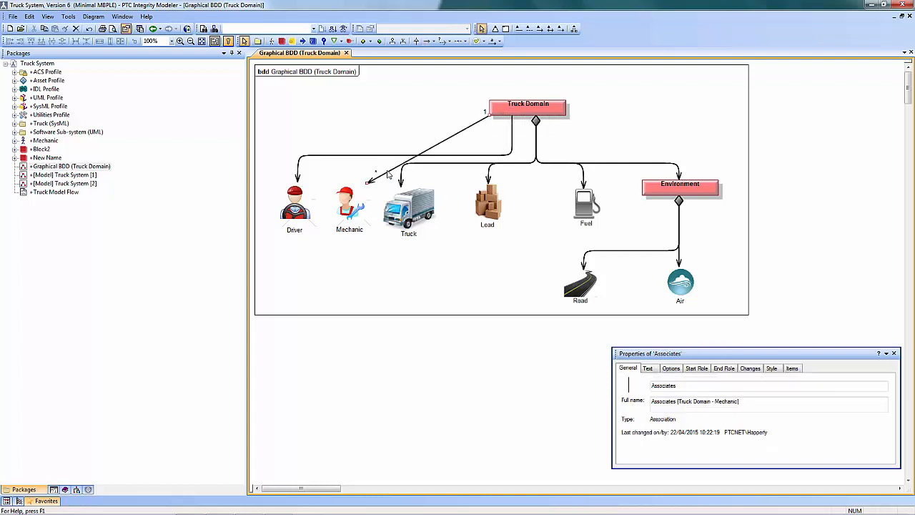
pyautogui.moveTo(351, 156); pyautogui.dragTo(351, 154)
pyautogui.moveTo(459, 128); pyautogui.dragTo(509, 154)
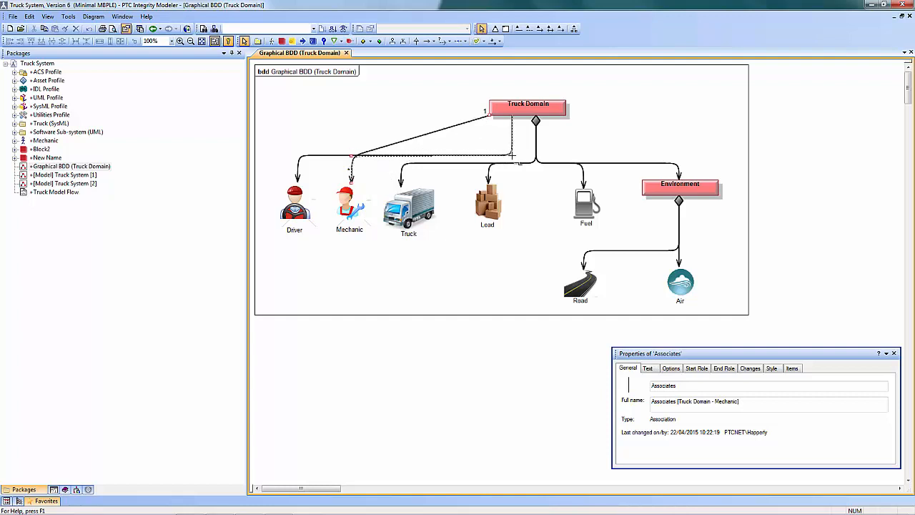
pyautogui.click(463, 298)
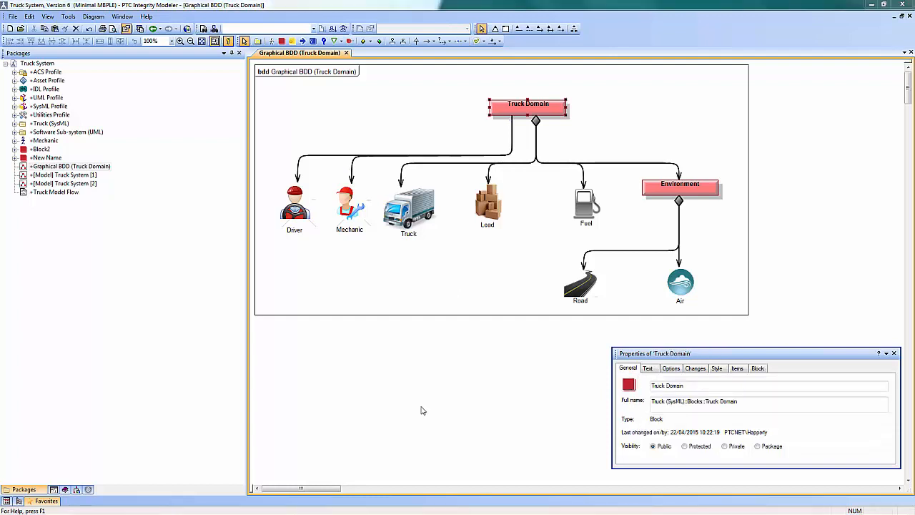
# Open the Requirements Diagram from the Truck Domain block and add a requirement named "New Requirement" below the entertainment centre requirement.
pyautogui.doubleClick(515, 109)
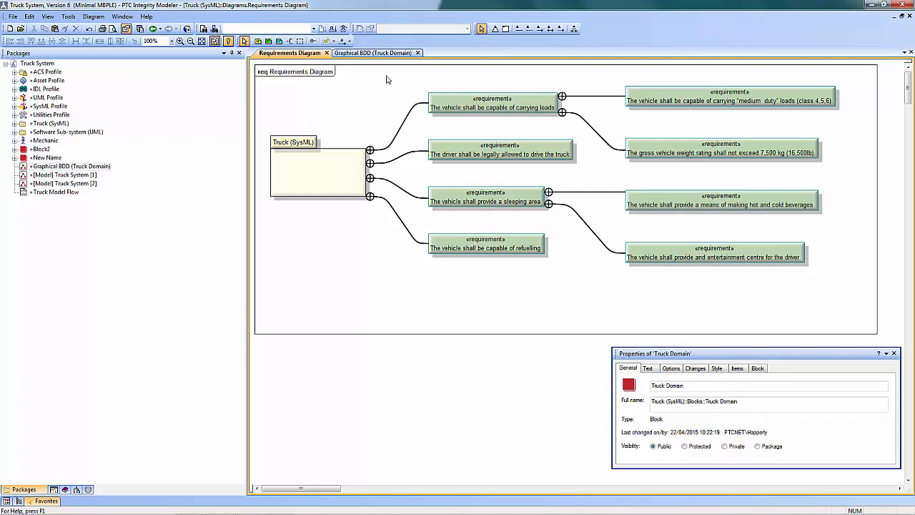
pyautogui.click(326, 41)
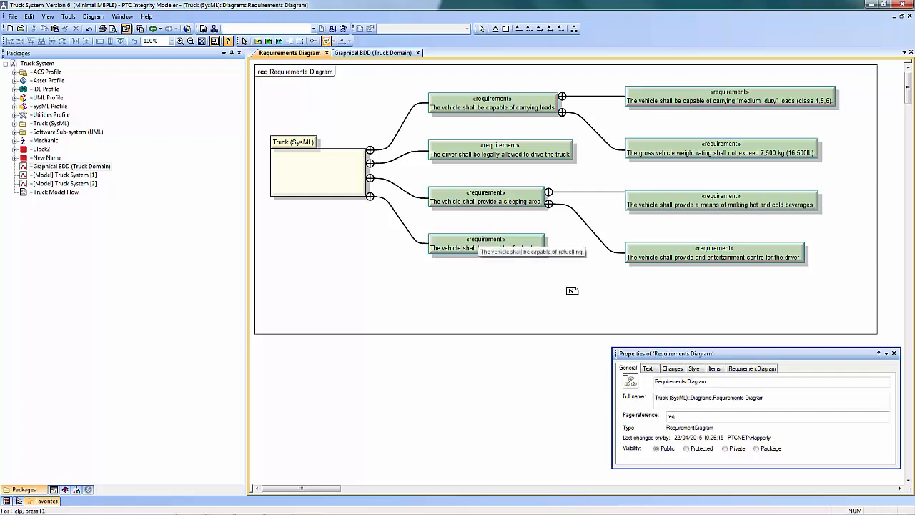
pyautogui.click(624, 296)
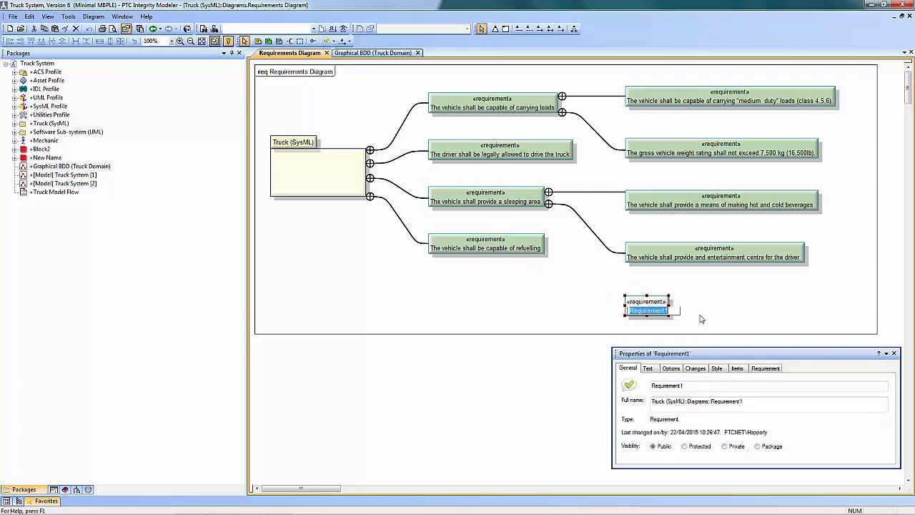
pyautogui.write('New Requirement')
pyautogui.press('Return')
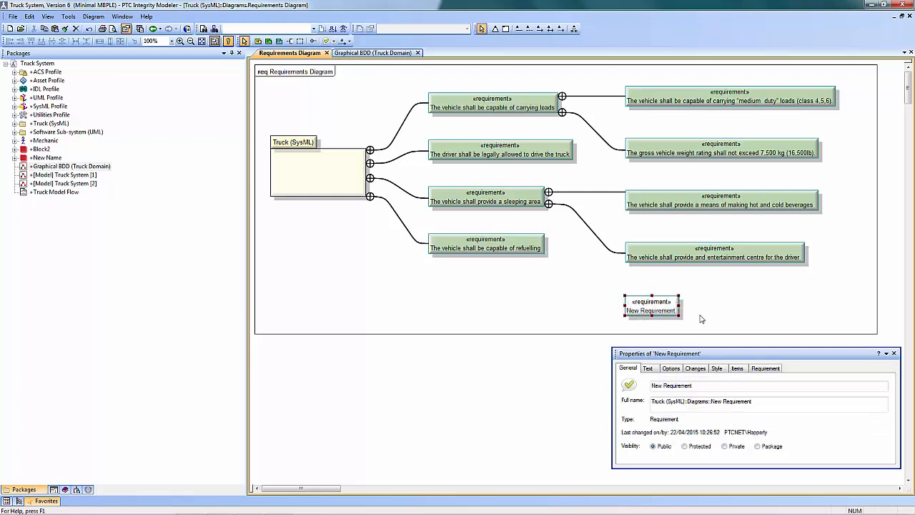
pyautogui.moveTo(664, 307); pyautogui.dragTo(667, 318)
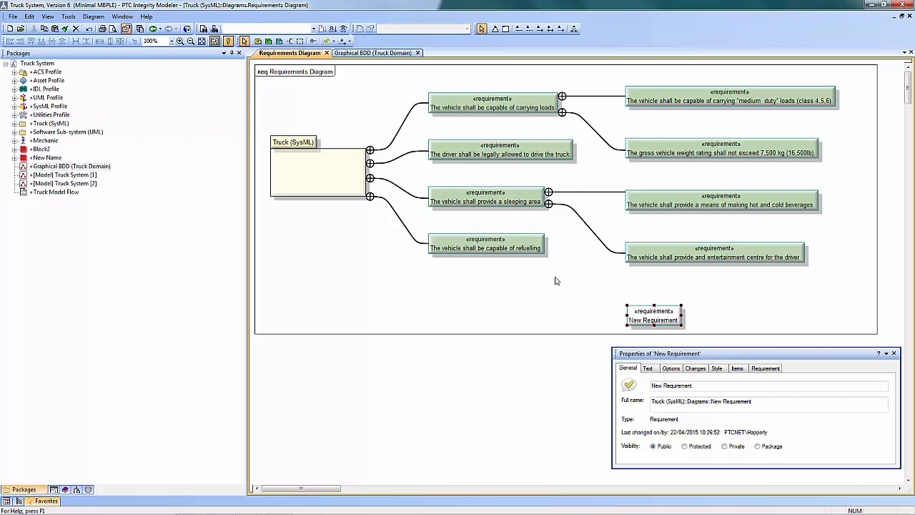
# Populate the refuelling requirement's nesting links and place the nested local fuel filling regulations requirement above New Requirement.
pyautogui.click(529, 244)
pyautogui.rightClick(528, 244)
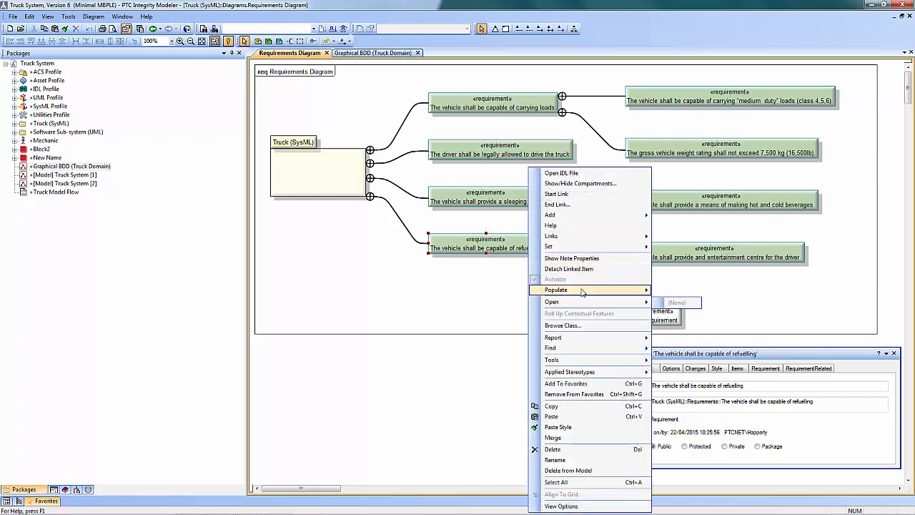
pyautogui.moveTo(581, 289)
pyautogui.moveTo(690, 303)
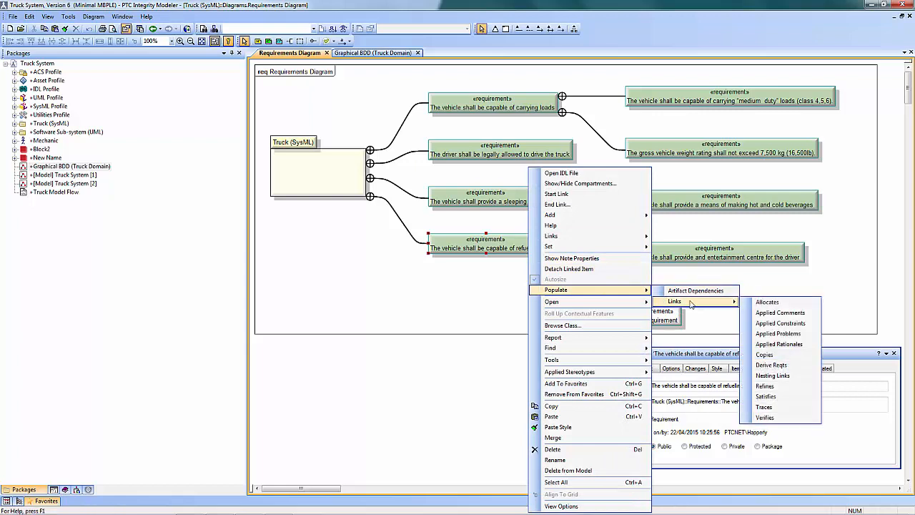
pyautogui.click(778, 397)
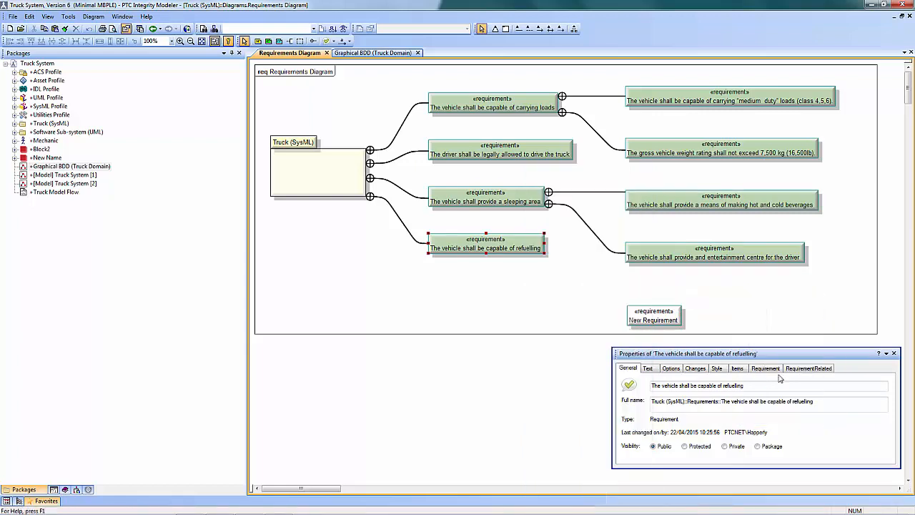
pyautogui.moveTo(552, 265); pyautogui.dragTo(736, 291)
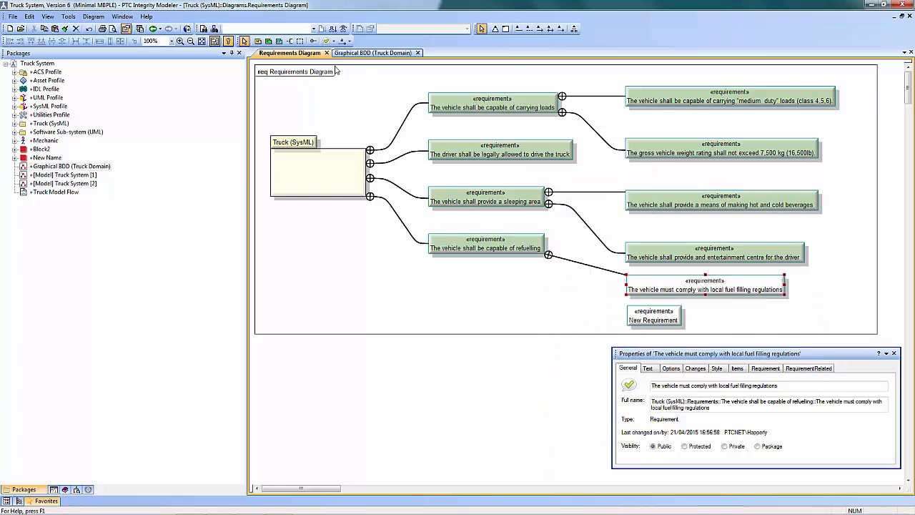
# Draw a nesting link from the refuelling requirement to New Requirement.
pyautogui.click(313, 41)
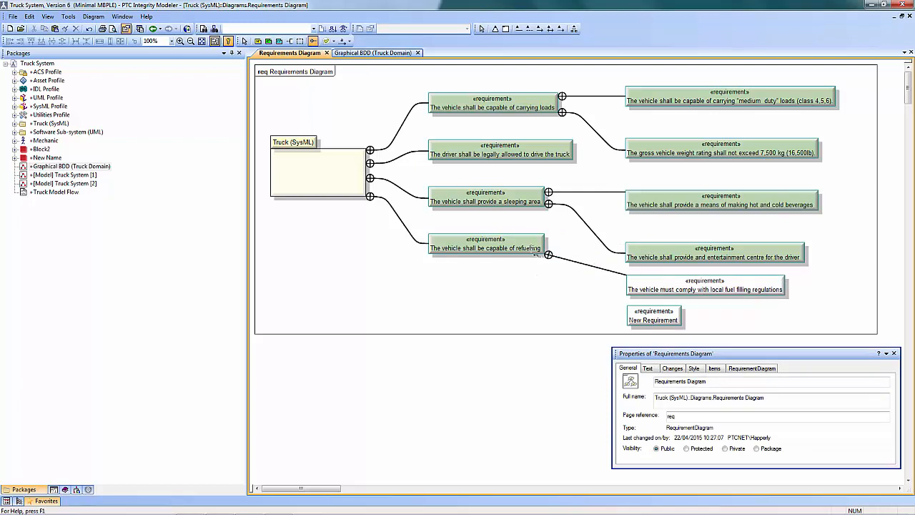
pyautogui.click(639, 312)
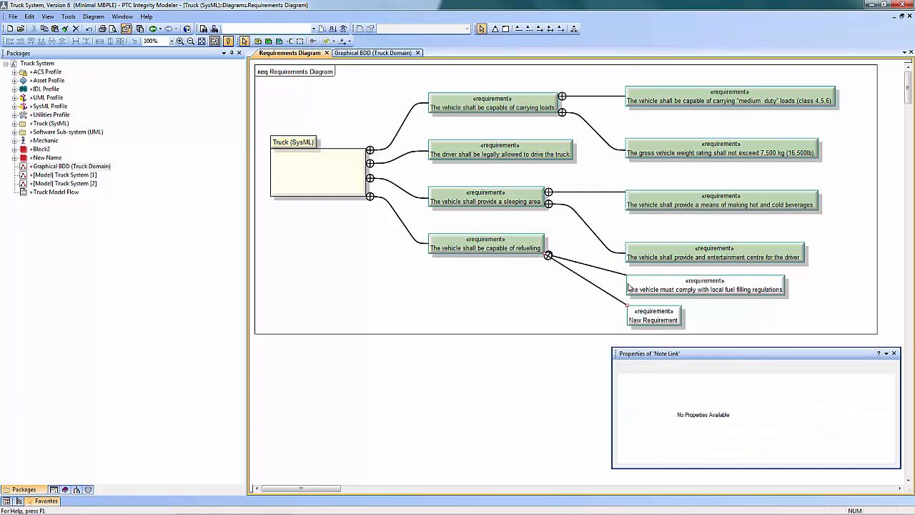
# Copy the entertainment centre requirement's style onto the two requirements below it, and route New Requirement's nesting link at a right angle.
pyautogui.click(680, 253)
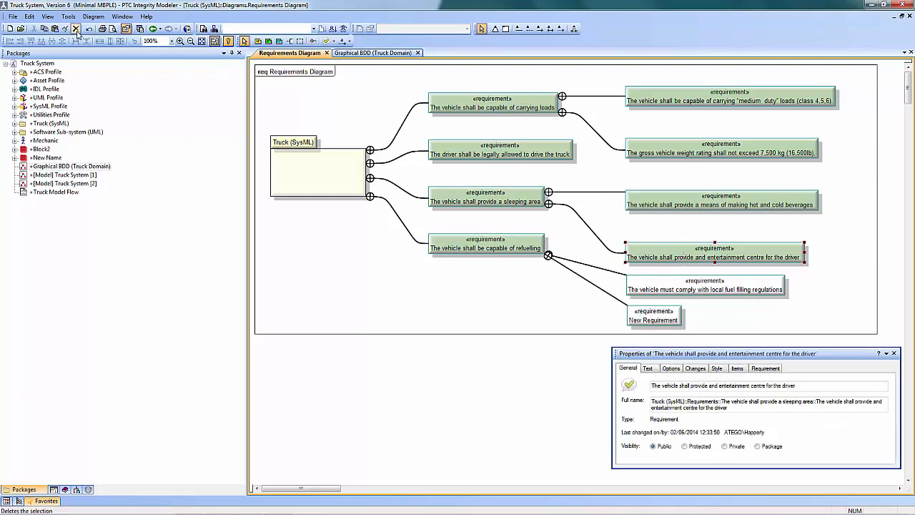
pyautogui.keyDown('ctrl'); pyautogui.click(679, 289); pyautogui.keyUp('ctrl')
pyautogui.keyDown('ctrl'); pyautogui.click(653, 320); pyautogui.keyUp('ctrl')
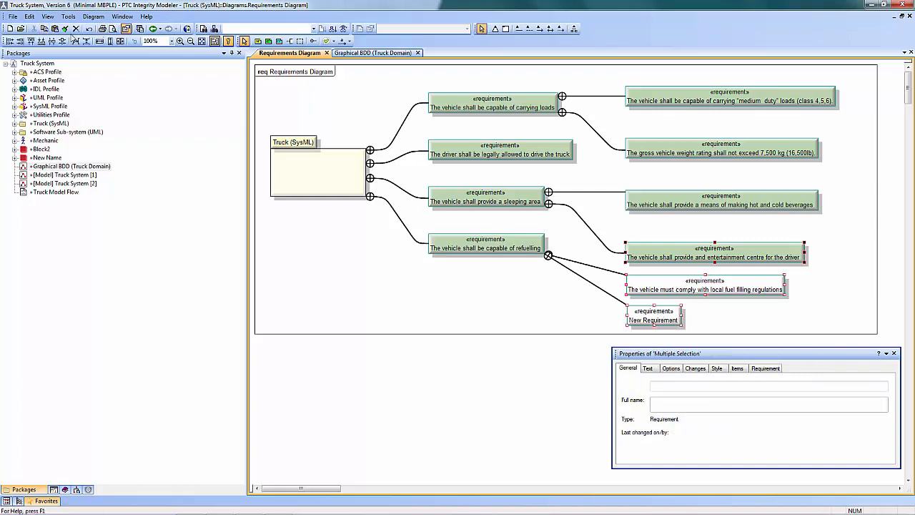
pyautogui.click(65, 29)
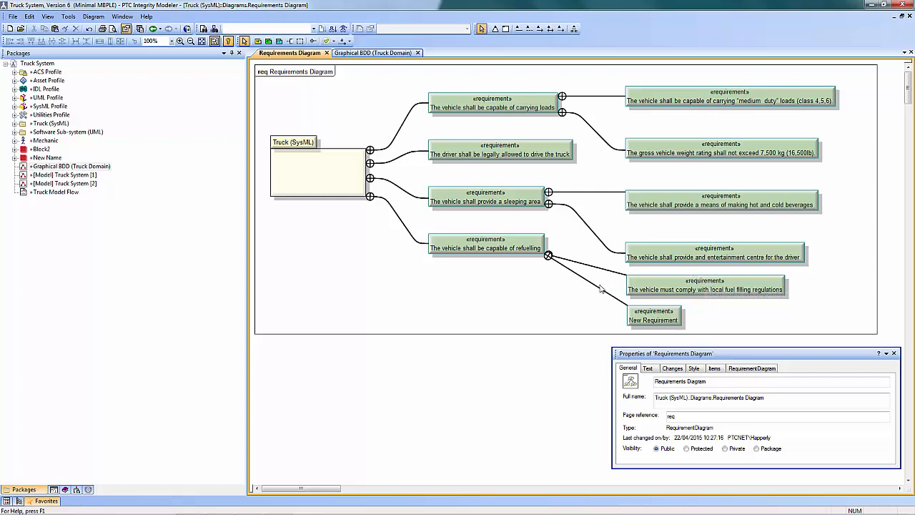
pyautogui.moveTo(596, 286); pyautogui.dragTo(531, 309)
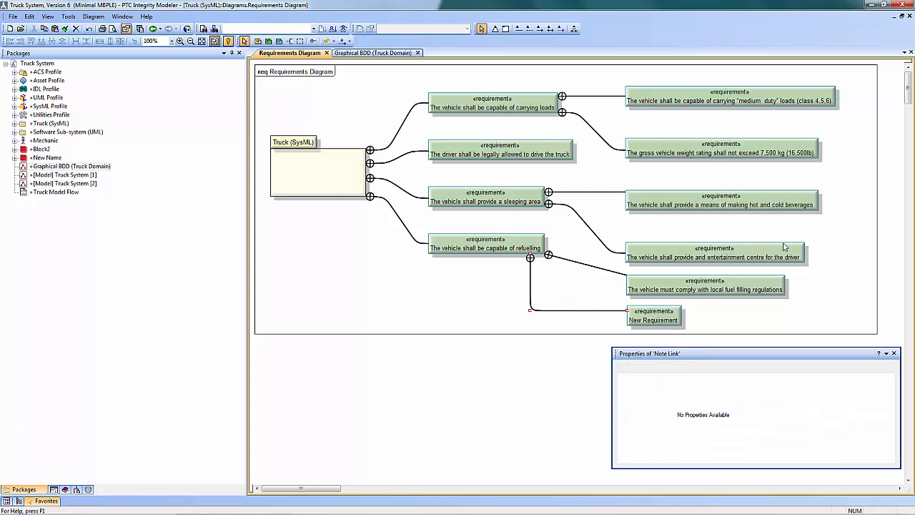
# Read the description text of the refuelling requirement in its properties.
pyautogui.click(497, 246)
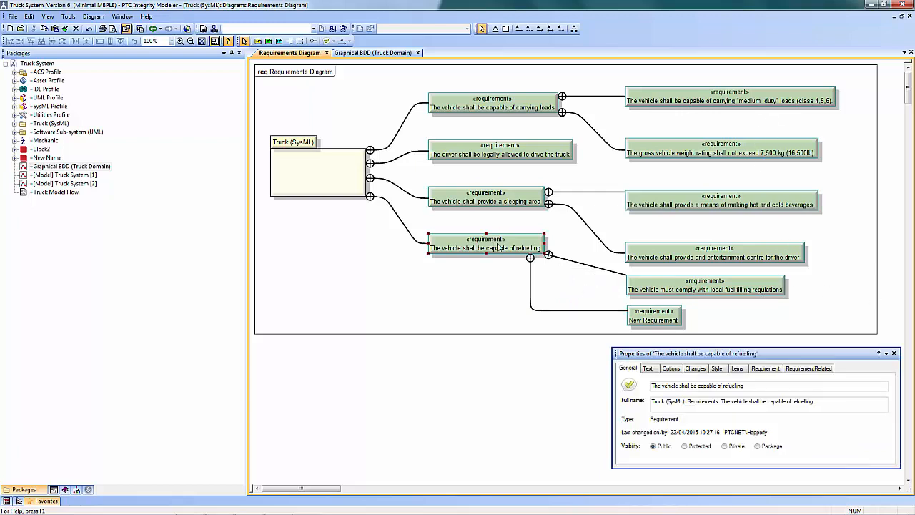
pyautogui.click(650, 368)
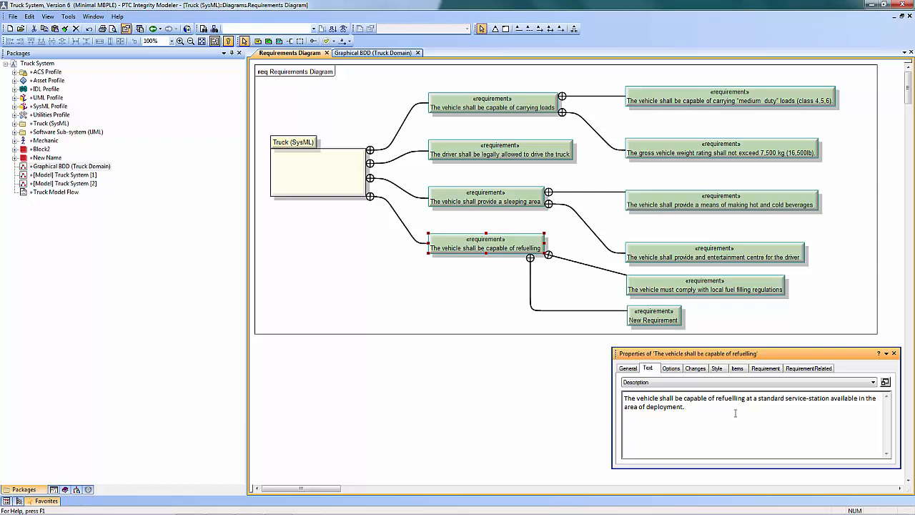
pyautogui.click(432, 444)
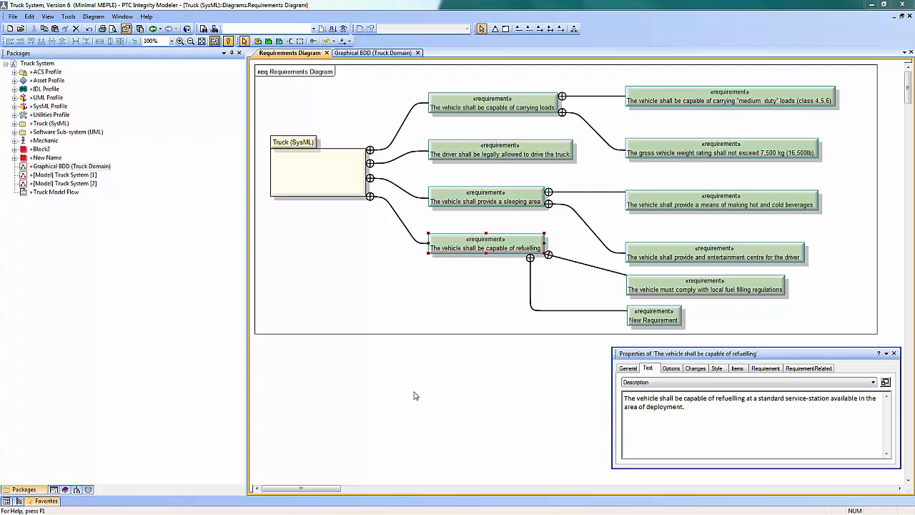
# Open the Use Case Diagram and place the existing Mechanic actor from the dictionary's SysML actors below the Driver.
pyautogui.doubleClick(296, 147)
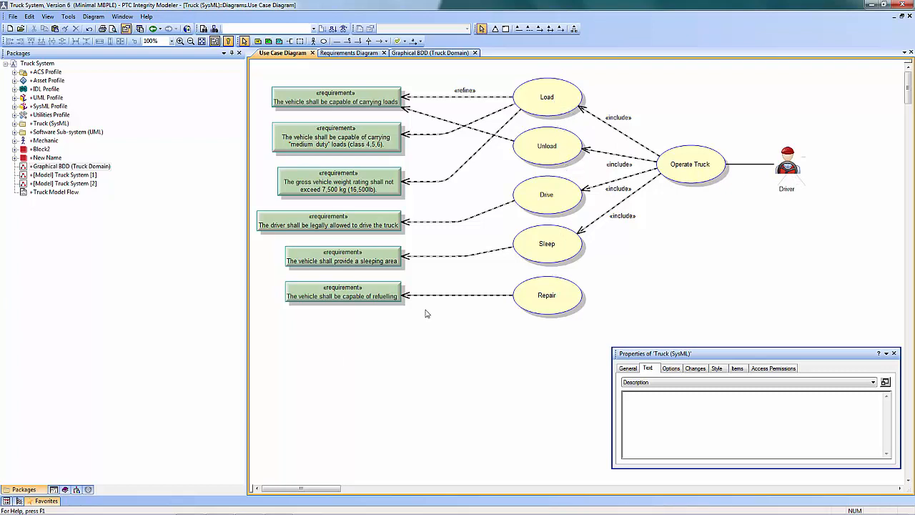
pyautogui.click(64, 489)
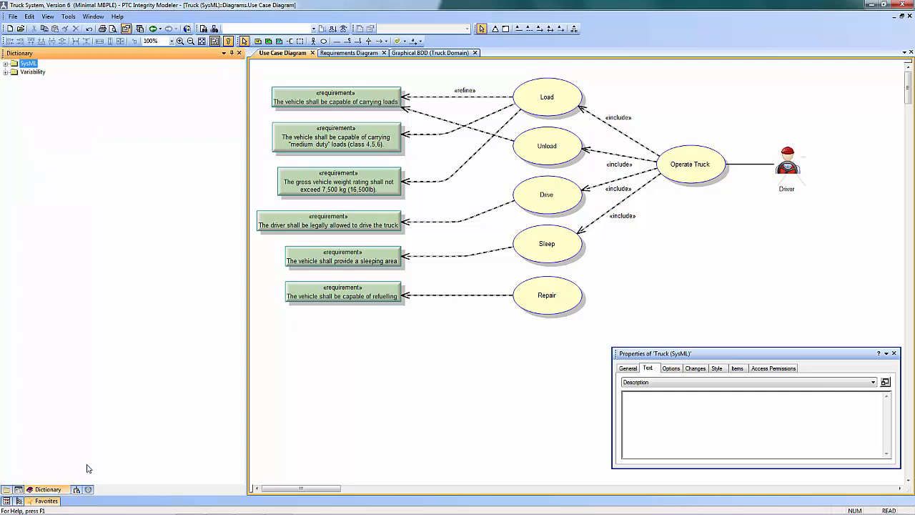
pyautogui.click(5, 64)
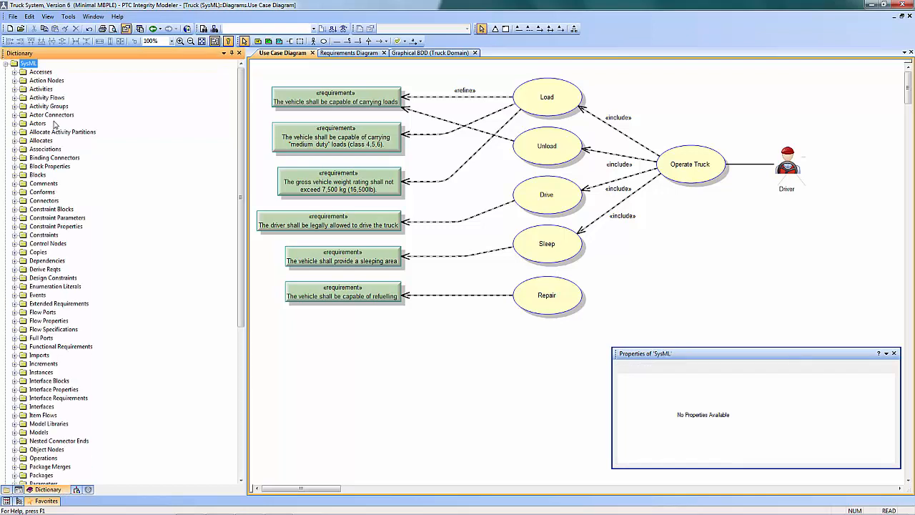
pyautogui.click(15, 123)
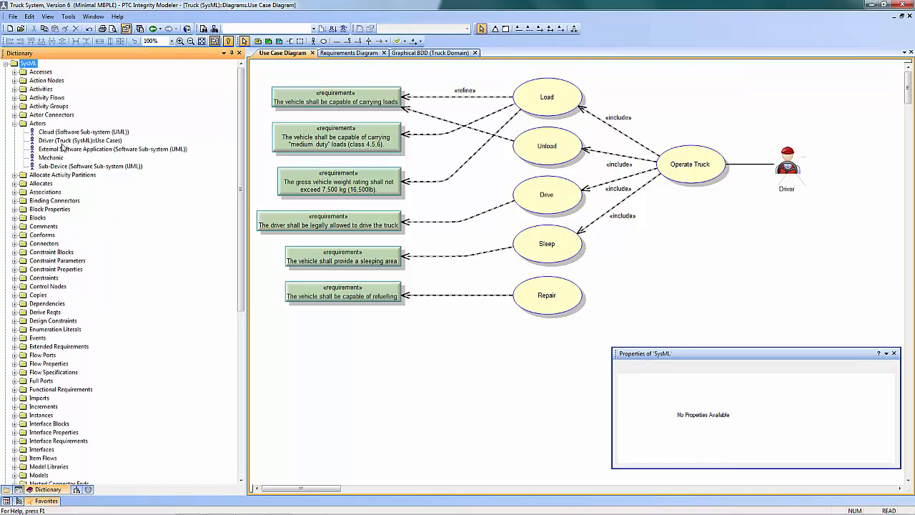
pyautogui.moveTo(59, 157); pyautogui.dragTo(772, 271)
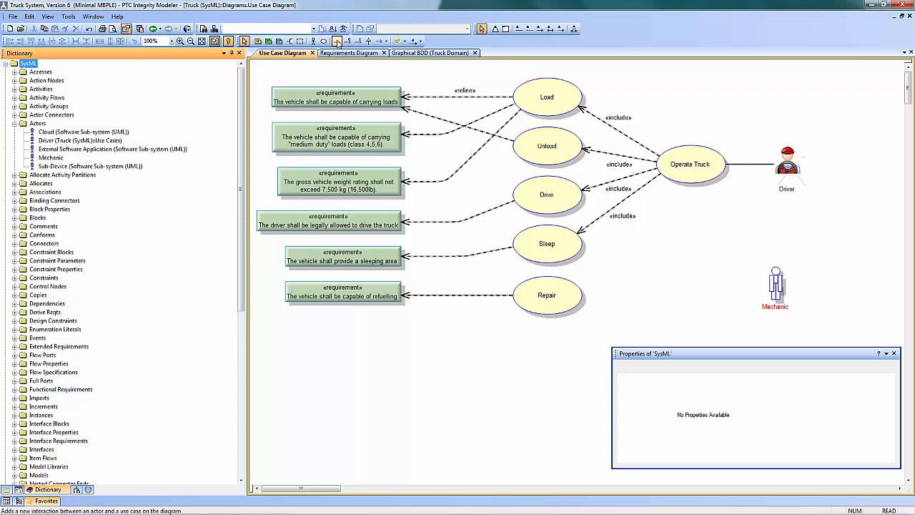
# Draw an interaction between the Repair use case and the Mechanic actor.
pyautogui.click(337, 41)
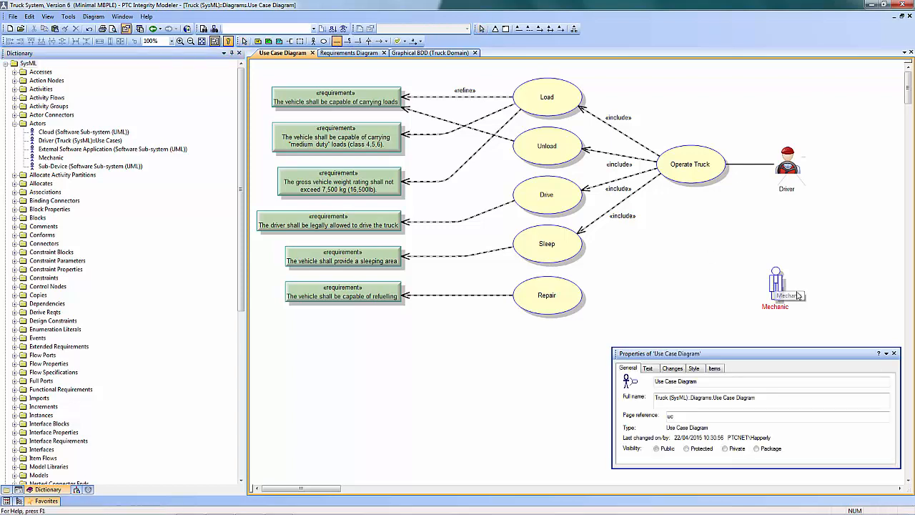
pyautogui.click(576, 295)
pyautogui.click(776, 287)
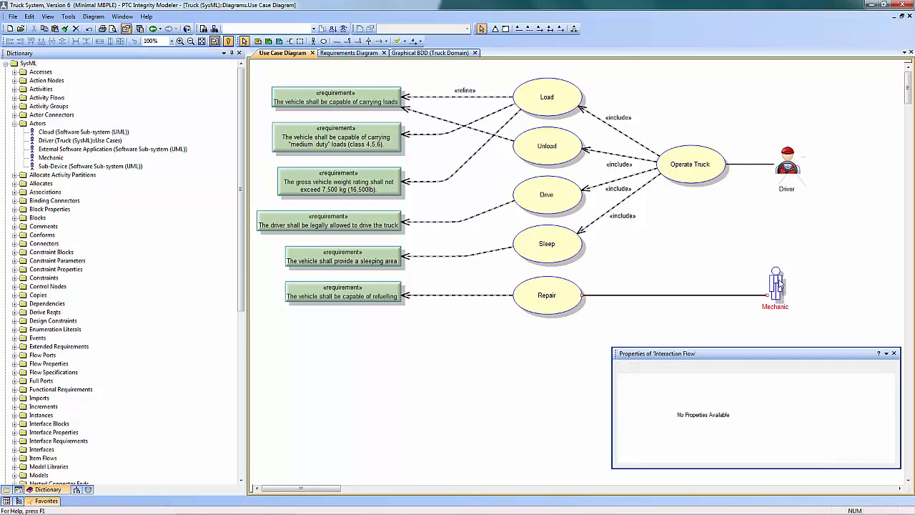
# Assign the image of a red-capped mechanic with a wrench to the Mechanic actor's symbol and enlarge the symbol.
pyautogui.rightClick(778, 286)
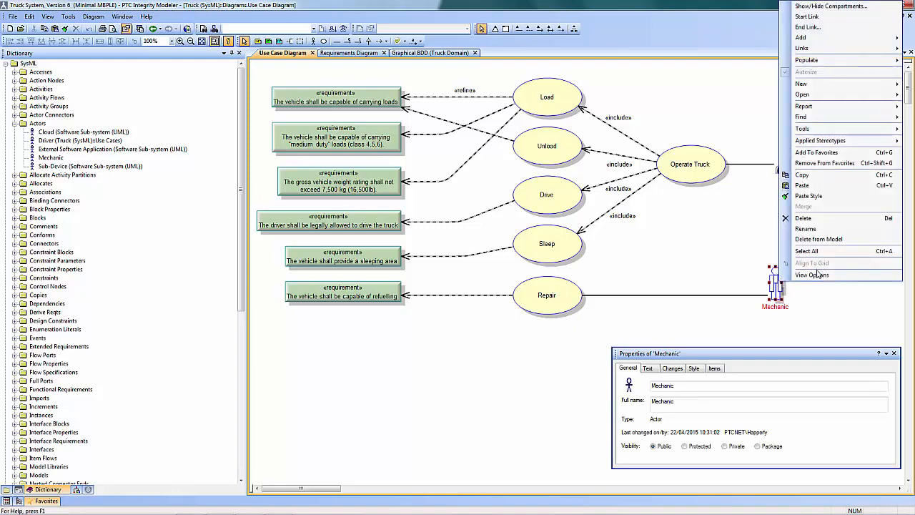
pyautogui.click(817, 275)
pyautogui.click(444, 206)
pyautogui.click(356, 207)
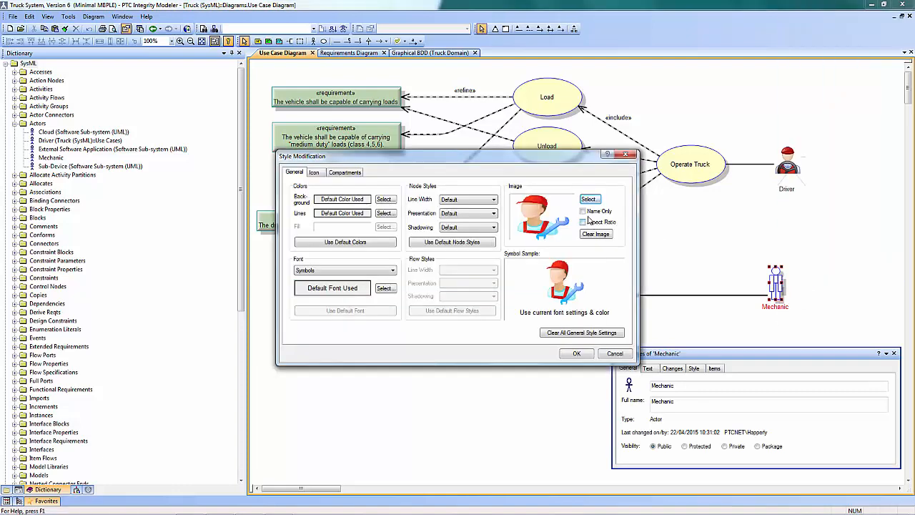
pyautogui.click(576, 353)
pyautogui.click(474, 333)
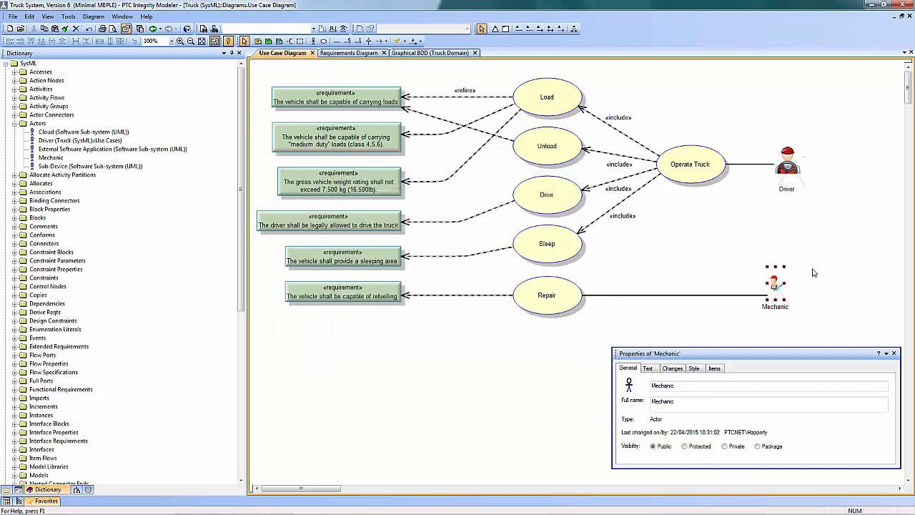
pyautogui.moveTo(786, 269); pyautogui.dragTo(798, 289)
pyautogui.click(843, 267)
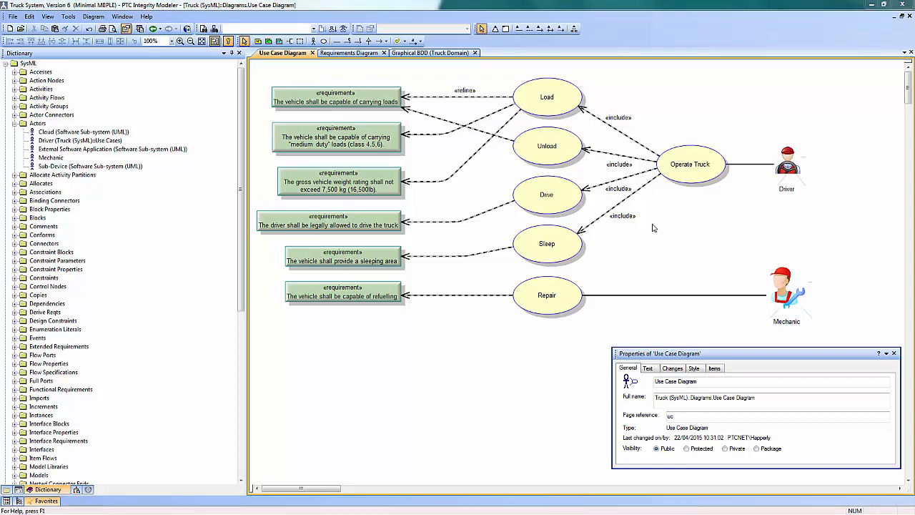
# Read the description text of the Operate Truck use case in its properties.
pyautogui.click(691, 175)
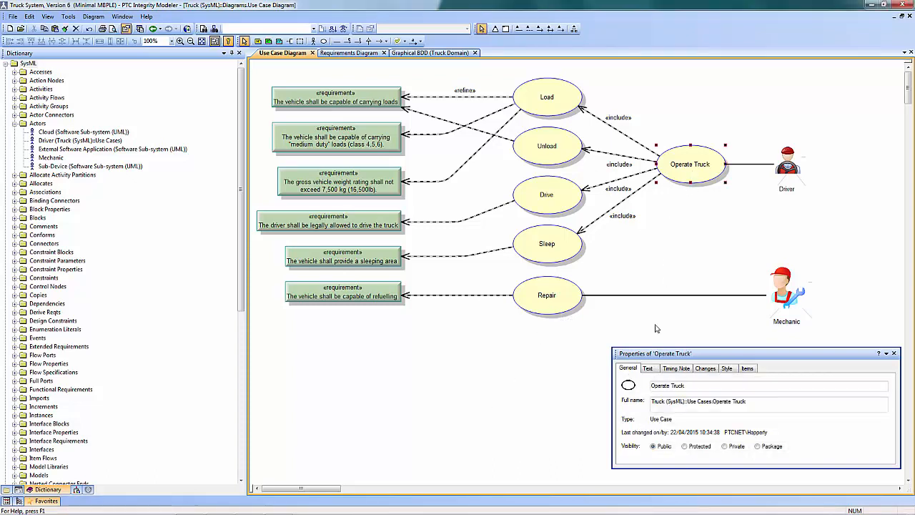
pyautogui.click(649, 368)
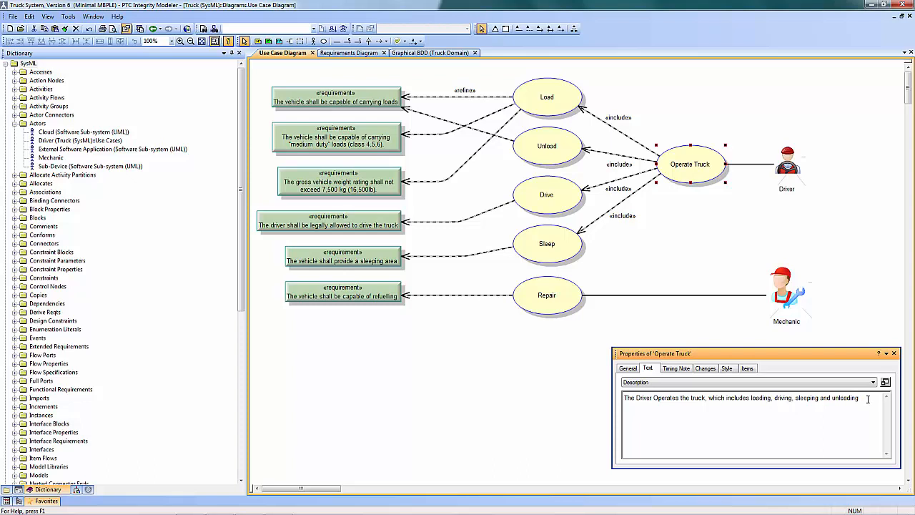
pyautogui.moveTo(861, 398); pyautogui.dragTo(640, 408)
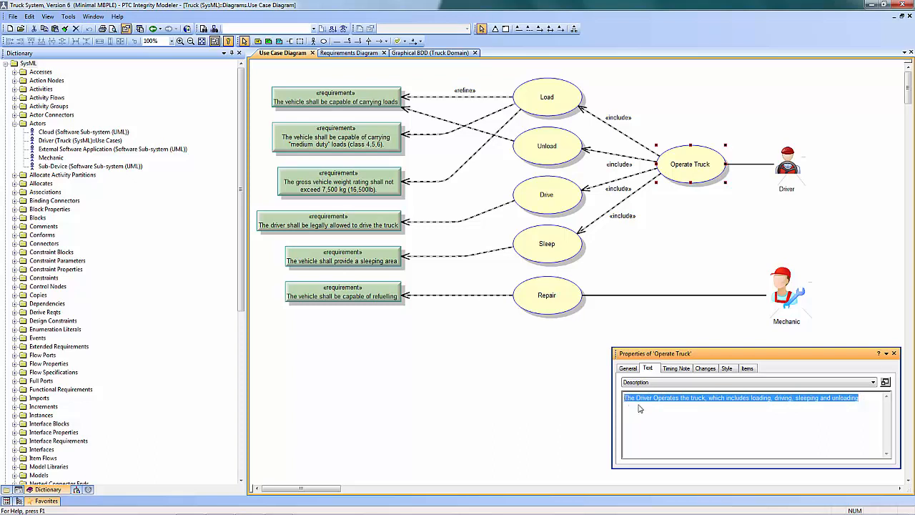
pyautogui.click(689, 325)
pyautogui.click(632, 366)
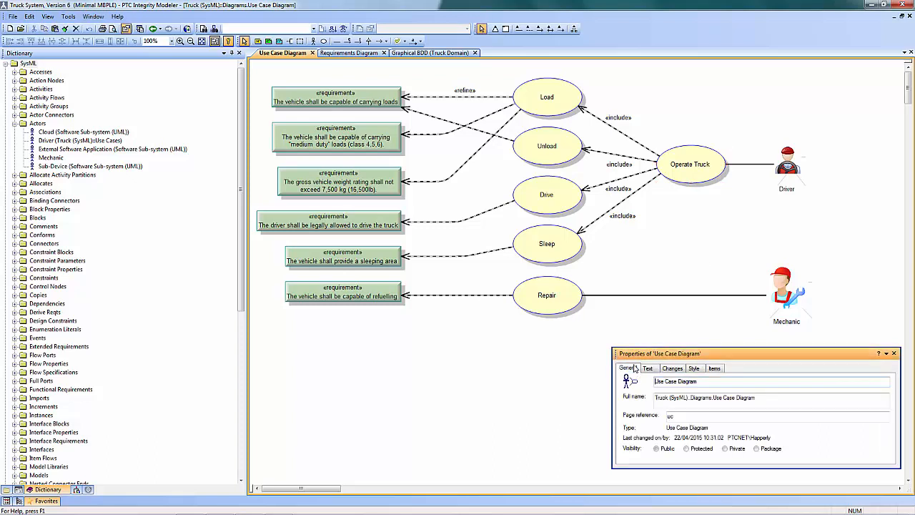
# Open the Operate sequence diagram from the Operate Truck use case and enlarge its view to 160%.
pyautogui.doubleClick(698, 169)
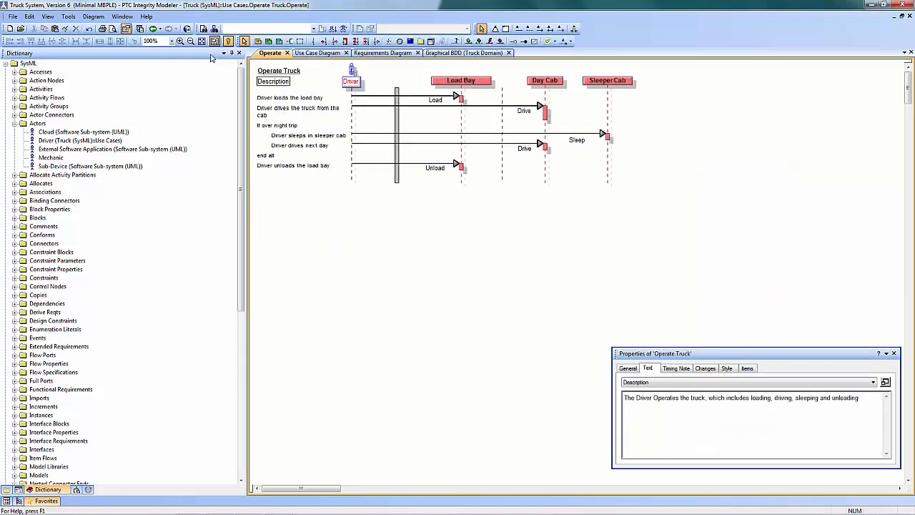
pyautogui.click(181, 42)
pyautogui.click(181, 42)
pyautogui.click(171, 41)
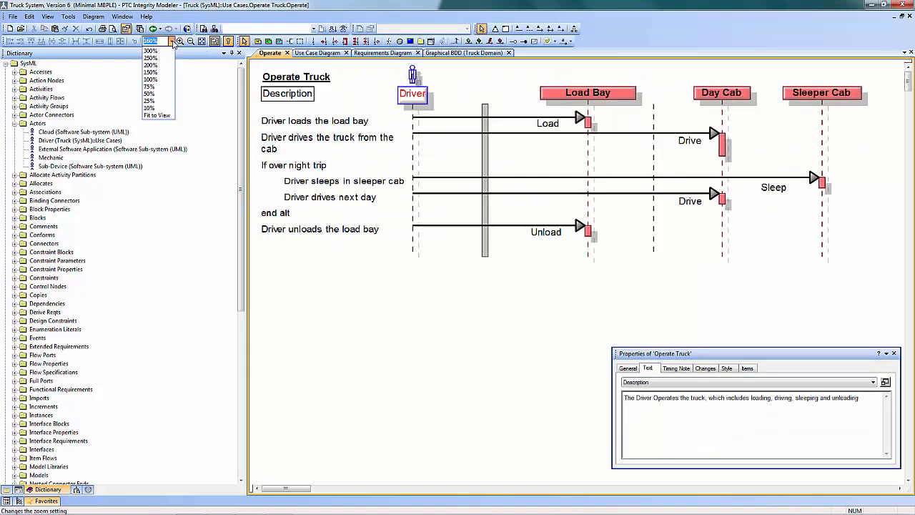
# Examine the Operate Truck sequence statement by statement, from loading the load bay to unloading it.
pyautogui.click(290, 79)
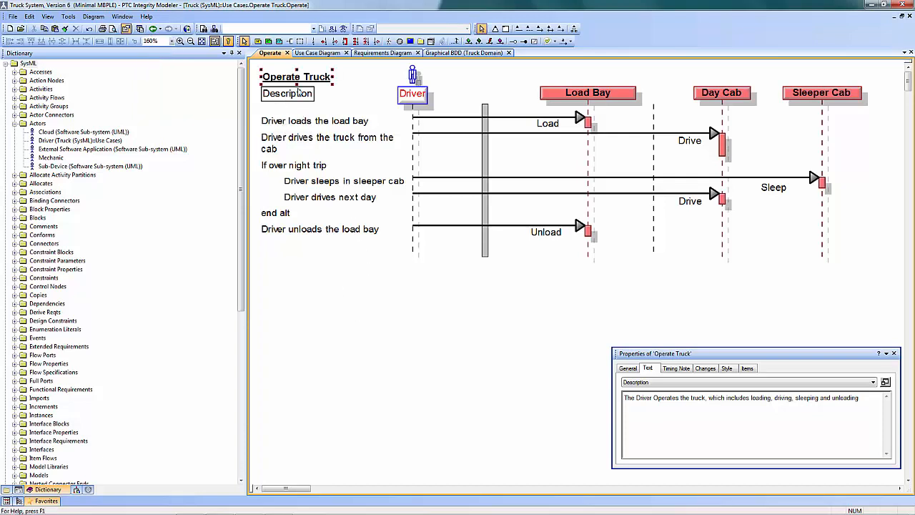
pyautogui.click(265, 121)
pyautogui.click(268, 142)
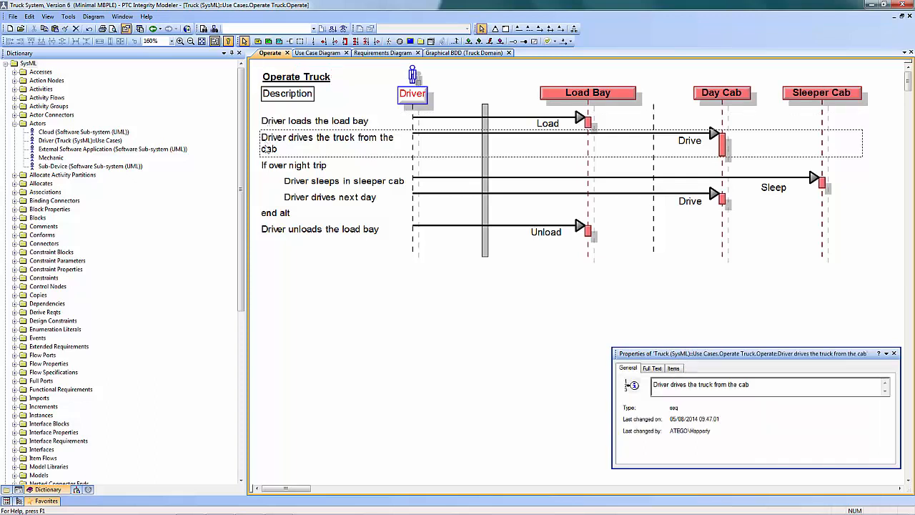
pyautogui.click(289, 167)
pyautogui.click(290, 182)
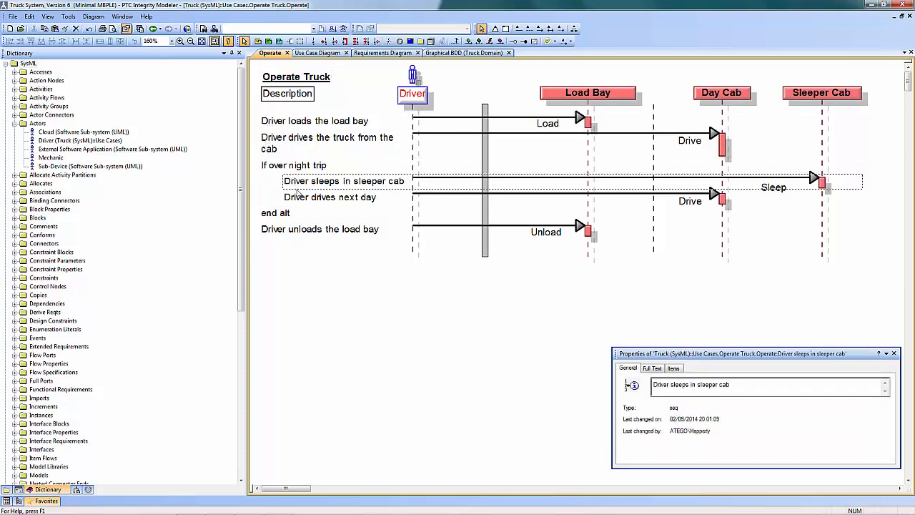
pyautogui.click(298, 200)
pyautogui.click(290, 214)
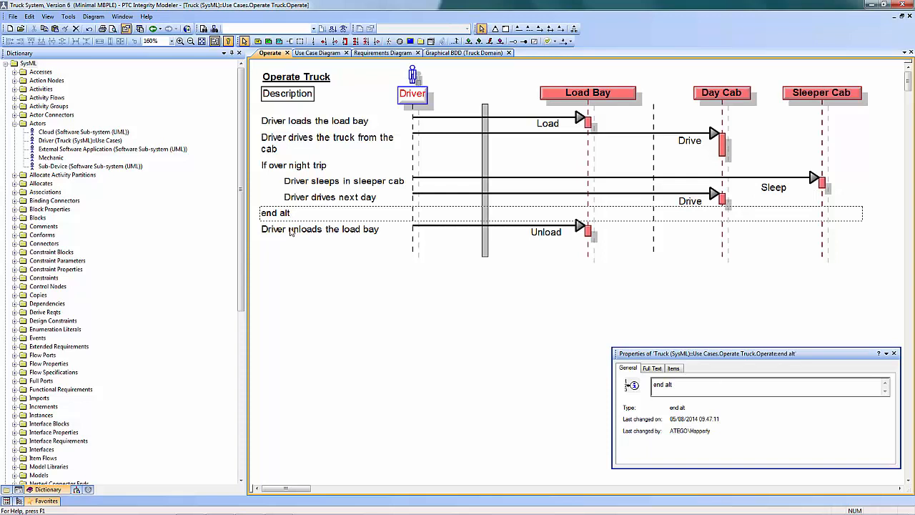
pyautogui.click(292, 231)
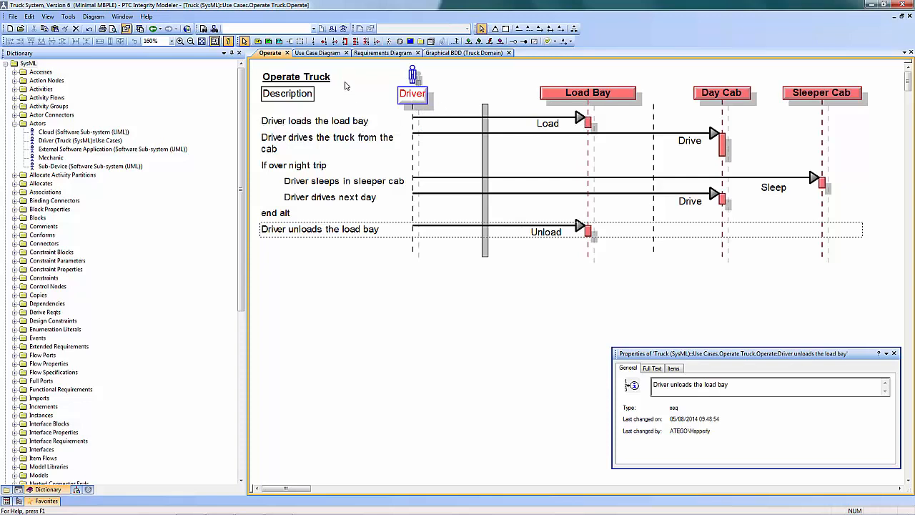
# Insert the sequence statement "Driver Parks the Truck" directly above "Driver unloads the load bay".
pyautogui.click(312, 41)
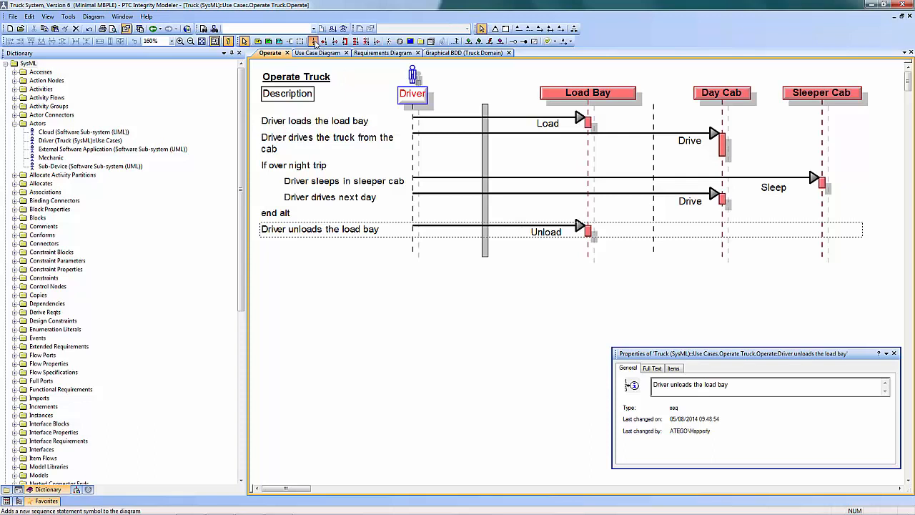
pyautogui.click(294, 221)
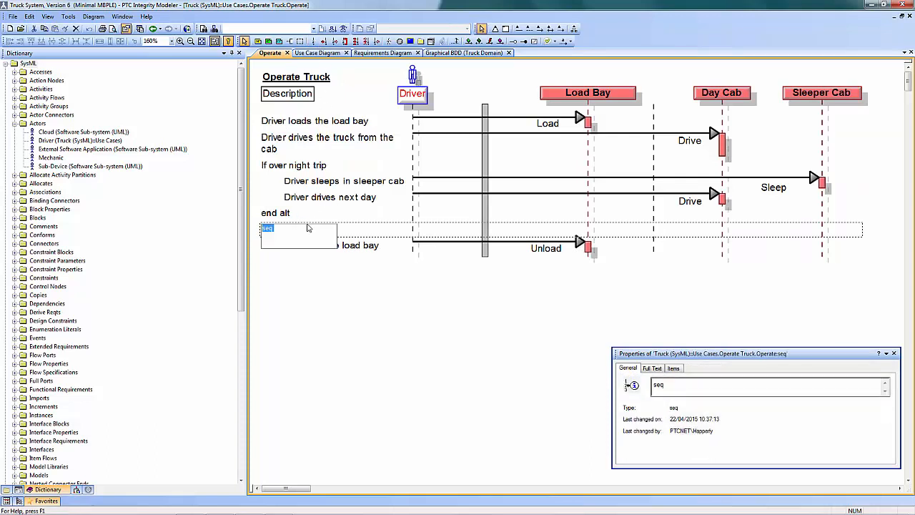
pyautogui.write('Par')
pyautogui.write('k the Truck')
pyautogui.press('Home')
pyautogui.write('Driver Park')
pyautogui.write('s')
pyautogui.press('Return')
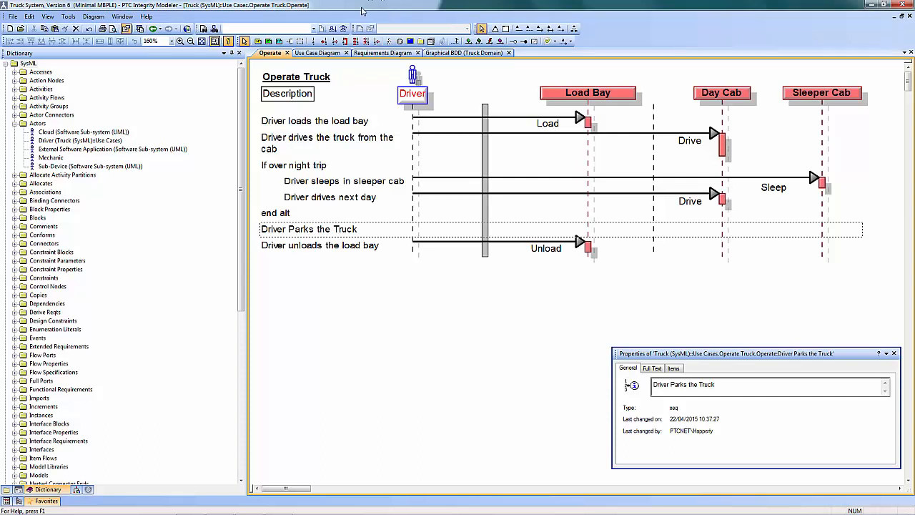
# Add a message from Driver to Day Cab on the parking statement using the existing Park operation, and shift its label clear of the Load Bay lifeline.
pyautogui.click(471, 43)
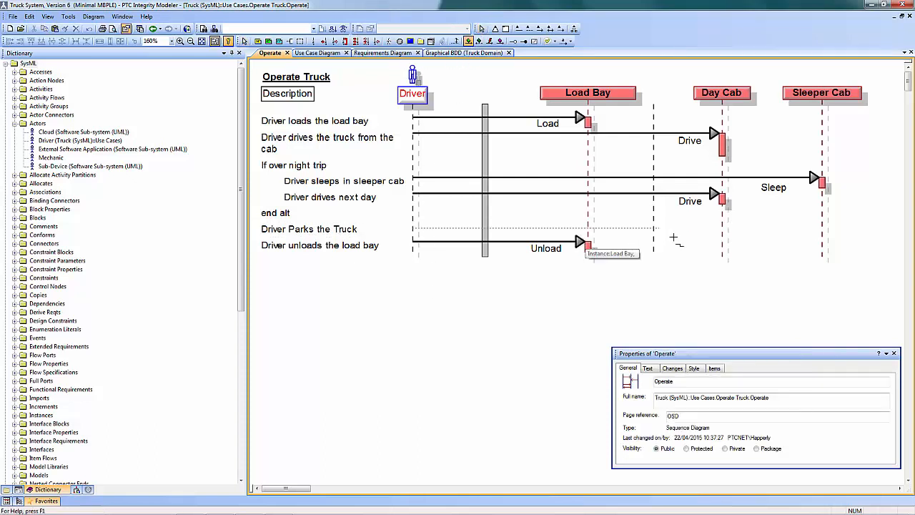
pyautogui.click(722, 230)
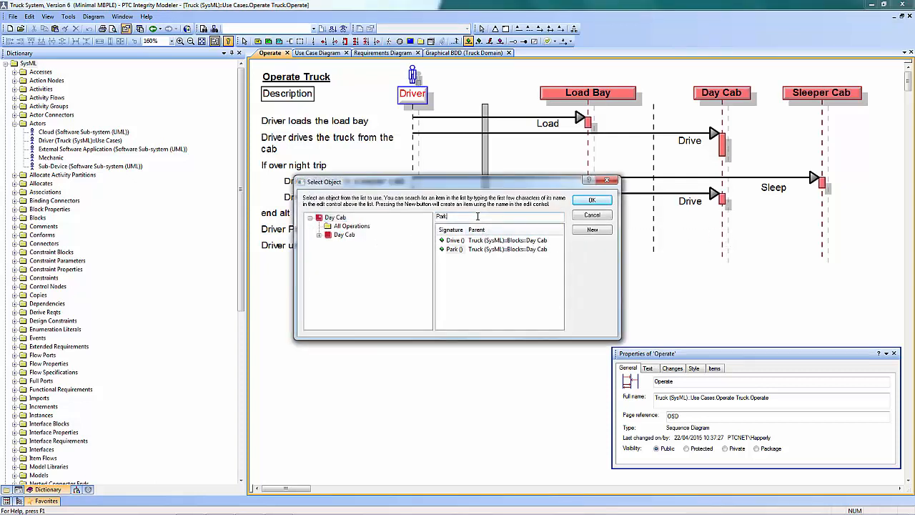
pyautogui.click(593, 201)
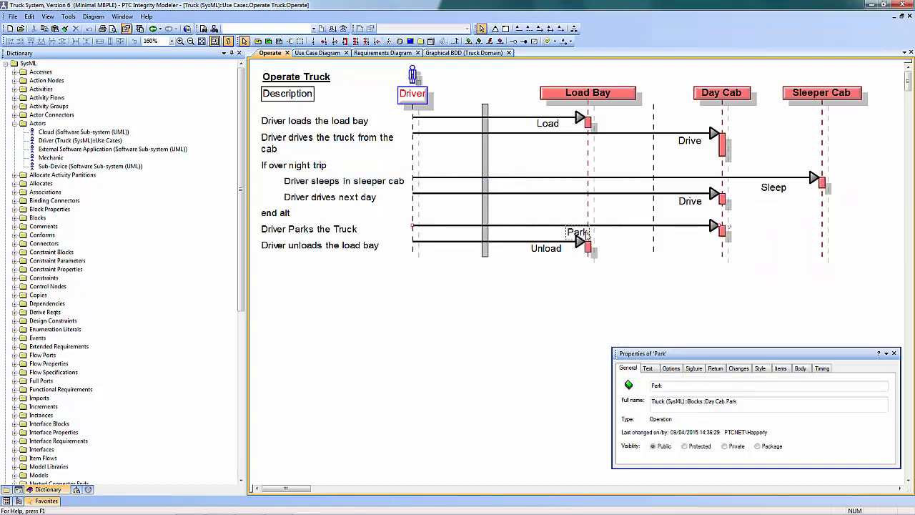
pyautogui.moveTo(586, 236); pyautogui.dragTo(615, 237)
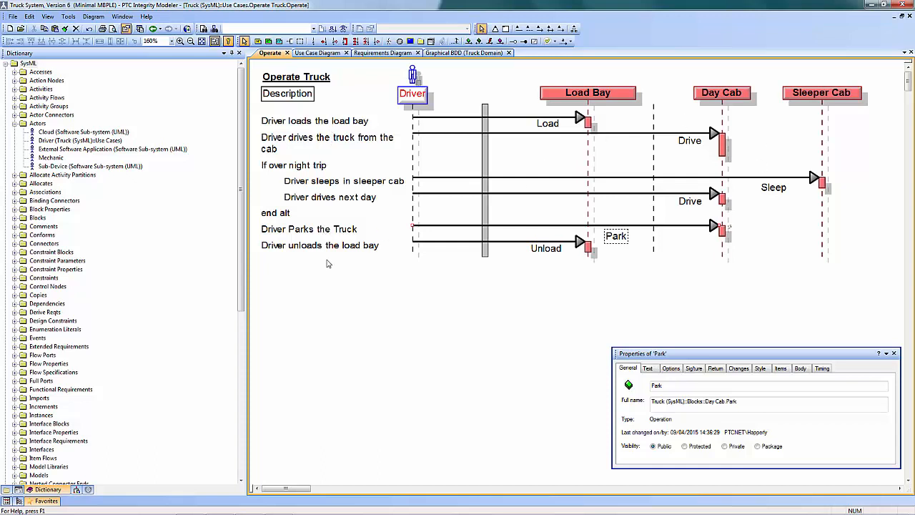
pyautogui.click(451, 338)
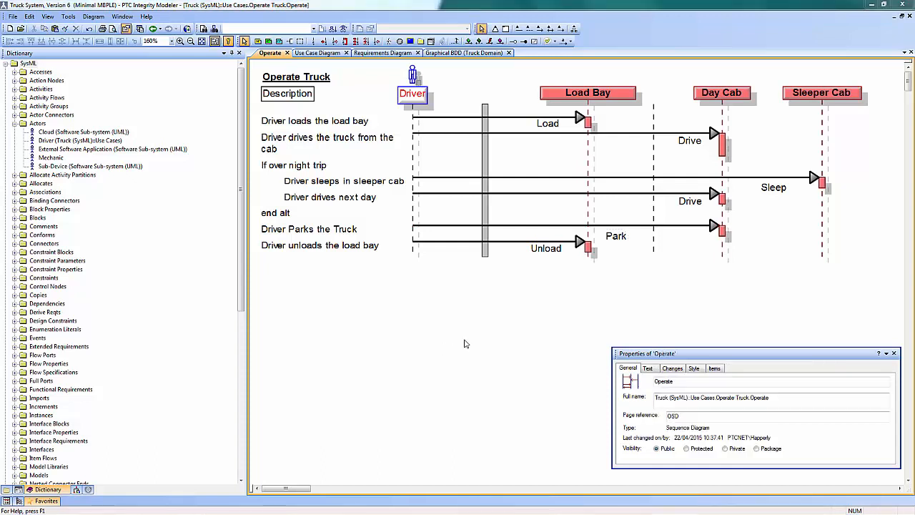
# Open the IBD (Truck) internal block diagram from the Sleeper Cab lifeline.
pyautogui.click(817, 98)
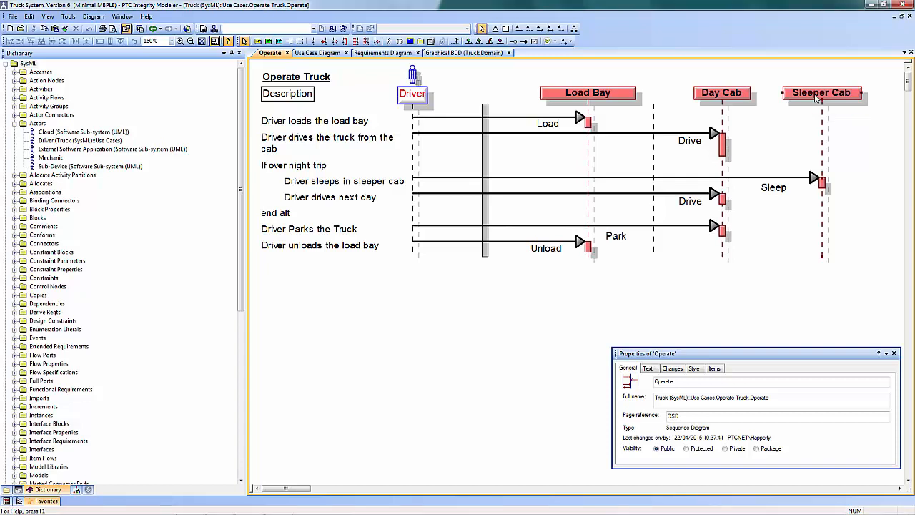
pyautogui.doubleClick(816, 98)
pyautogui.click(801, 112)
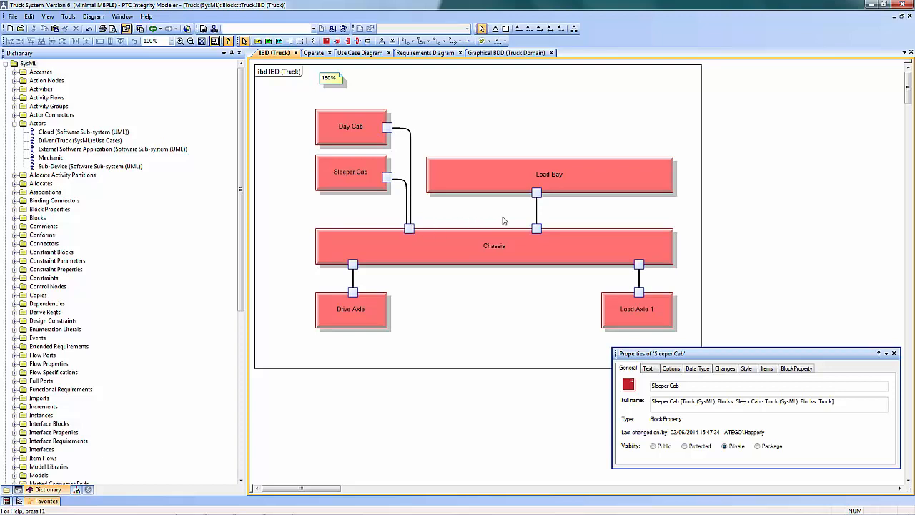
# Open the Activity Allocation diagram from the Load Axle 1 part.
pyautogui.click(554, 214)
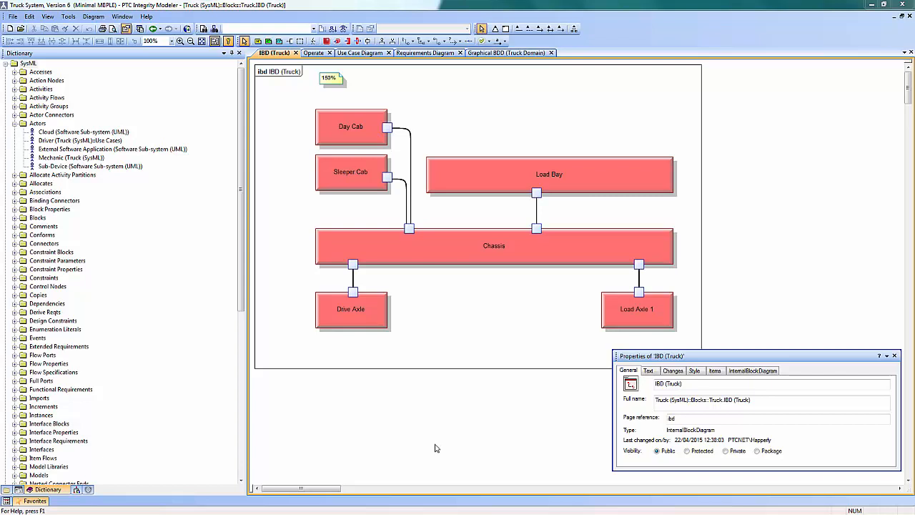
pyautogui.doubleClick(638, 308)
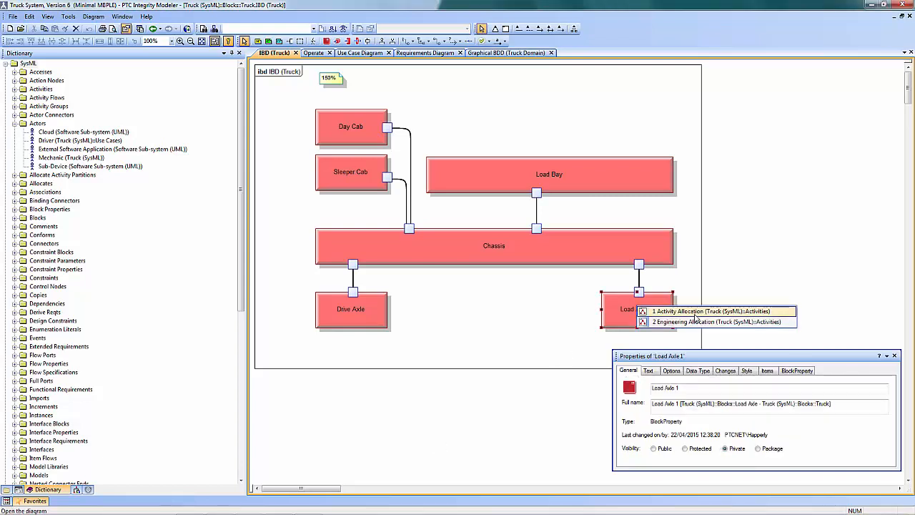
pyautogui.click(696, 313)
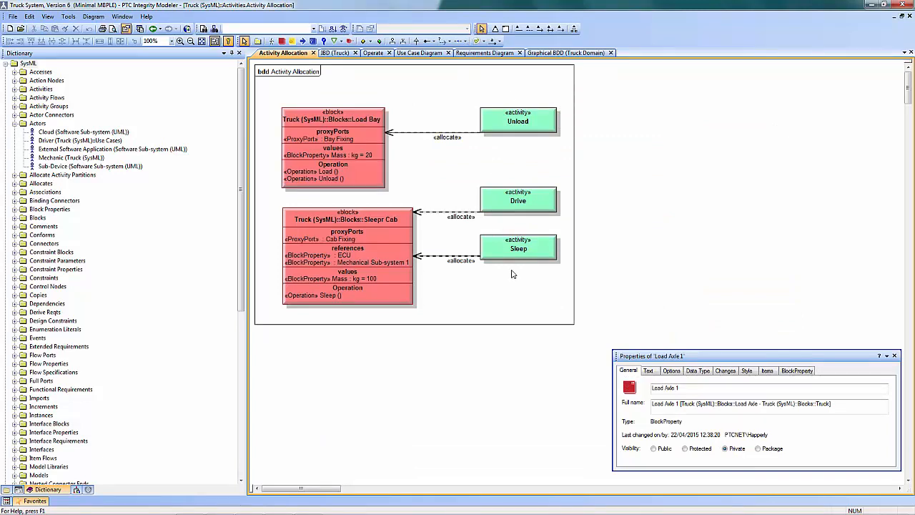
# Close the Activity Allocation diagram and open the Engineering Allocation diagram from the Load Axle 1 part.
pyautogui.click(312, 53)
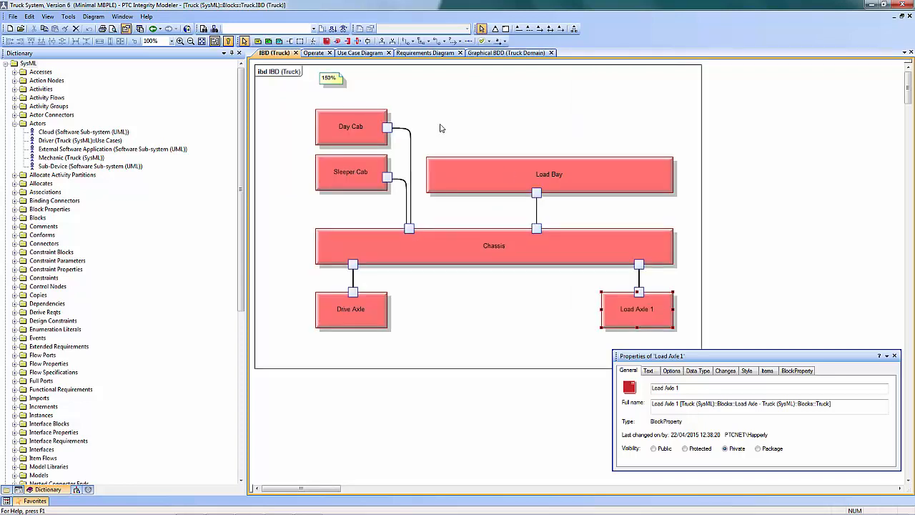
pyautogui.doubleClick(645, 320)
pyautogui.click(678, 336)
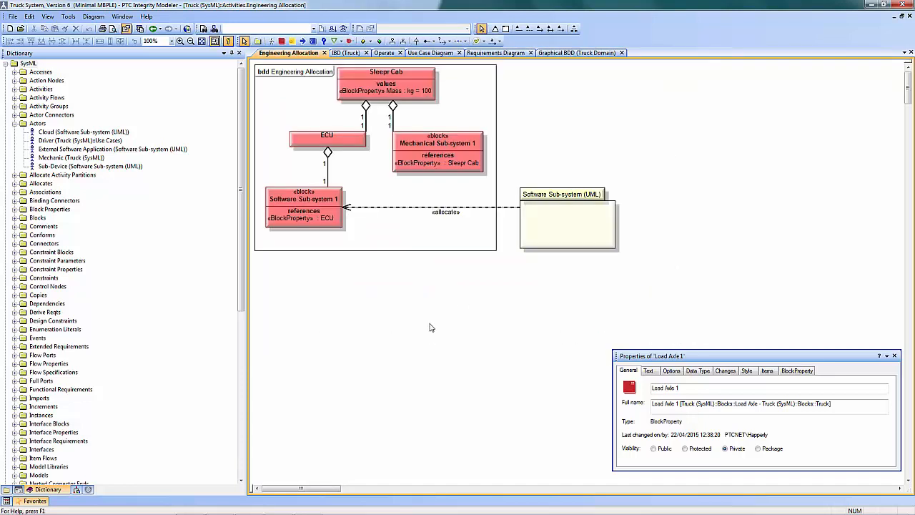
pyautogui.click(180, 41)
pyautogui.click(180, 41)
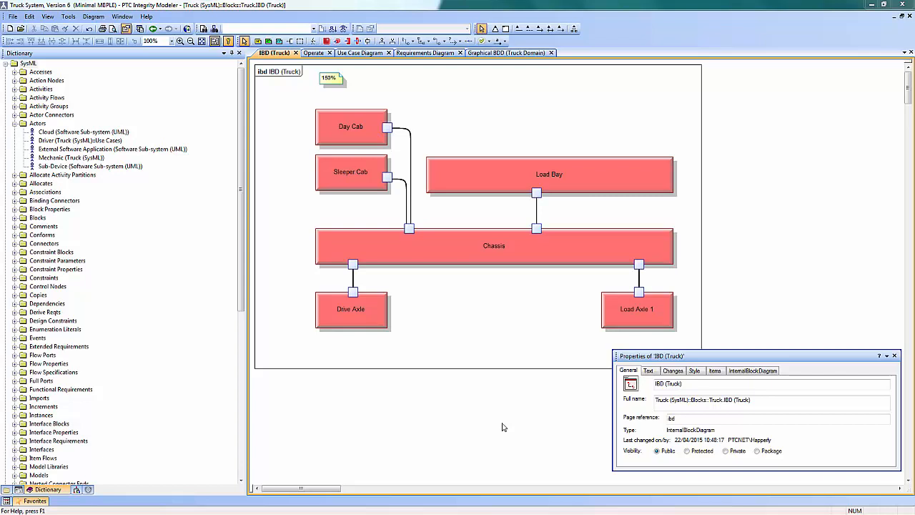
# Open the Budget diagram from the Chassis part and review the budget inputs of the Chassis block's Mass property.
pyautogui.doubleClick(498, 248)
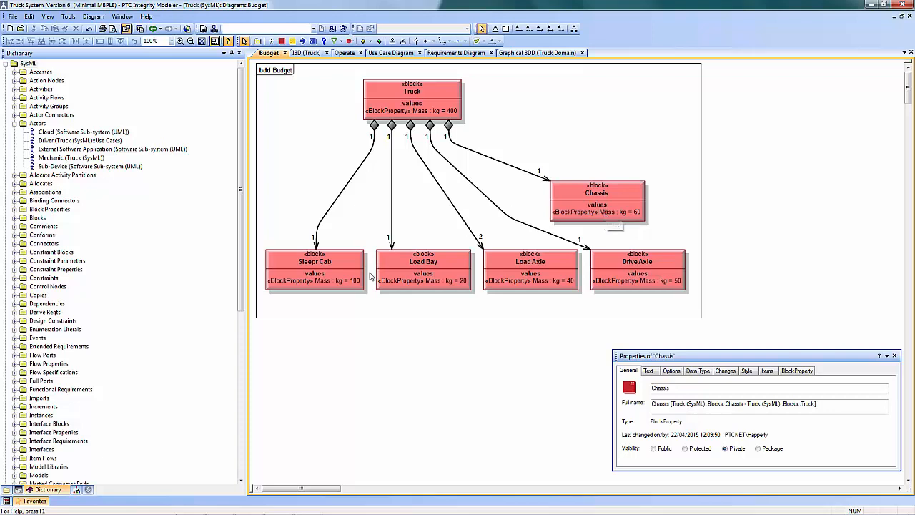
pyautogui.click(7, 490)
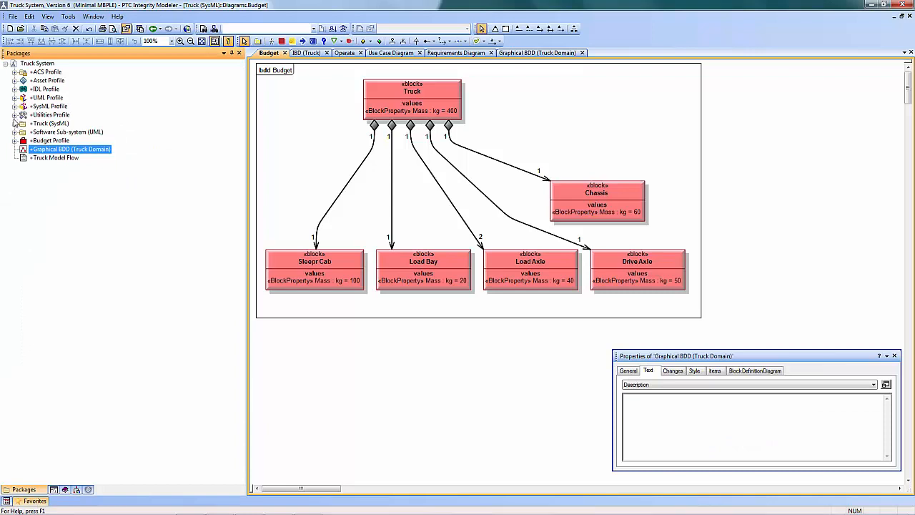
pyautogui.click(14, 123)
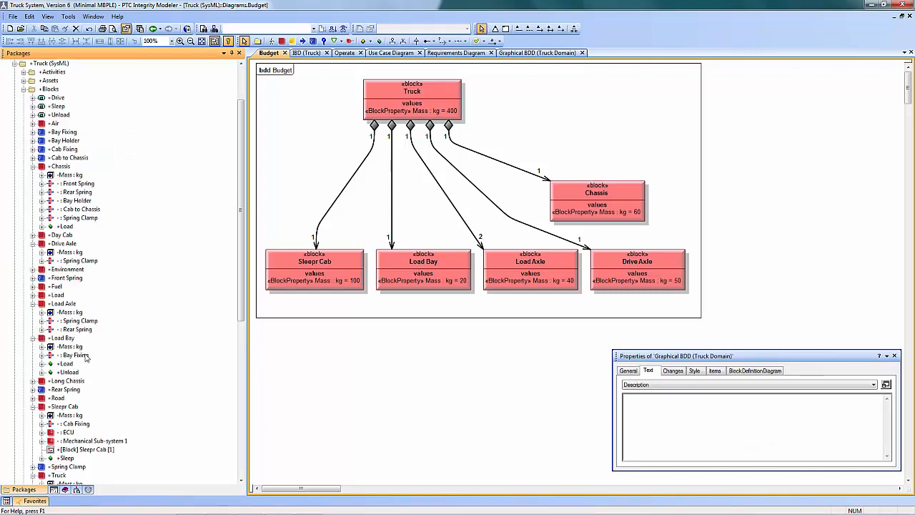
pyautogui.click(67, 175)
pyautogui.rightClick(67, 175)
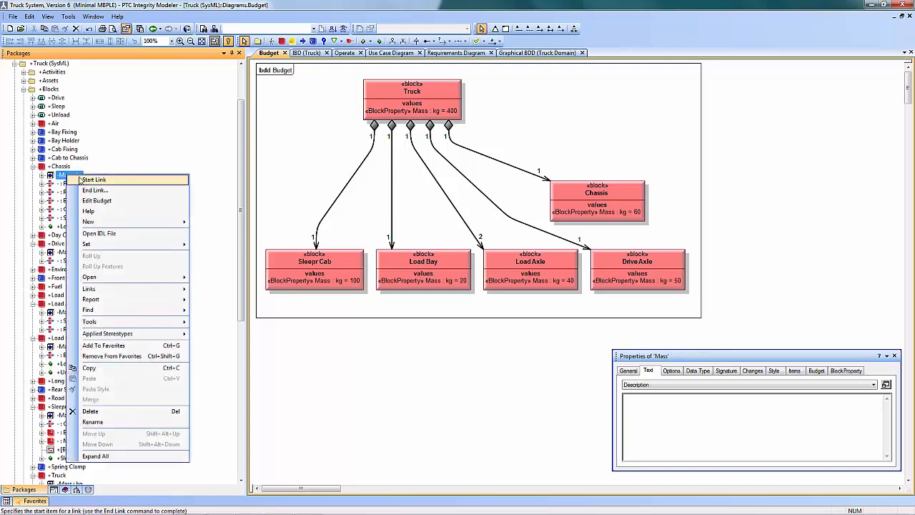
pyautogui.click(113, 201)
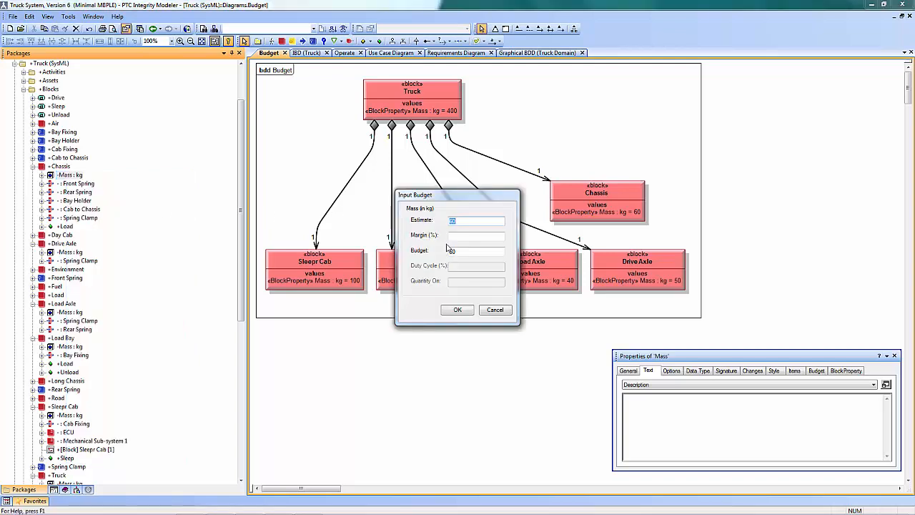
pyautogui.moveTo(480, 195); pyautogui.dragTo(499, 316)
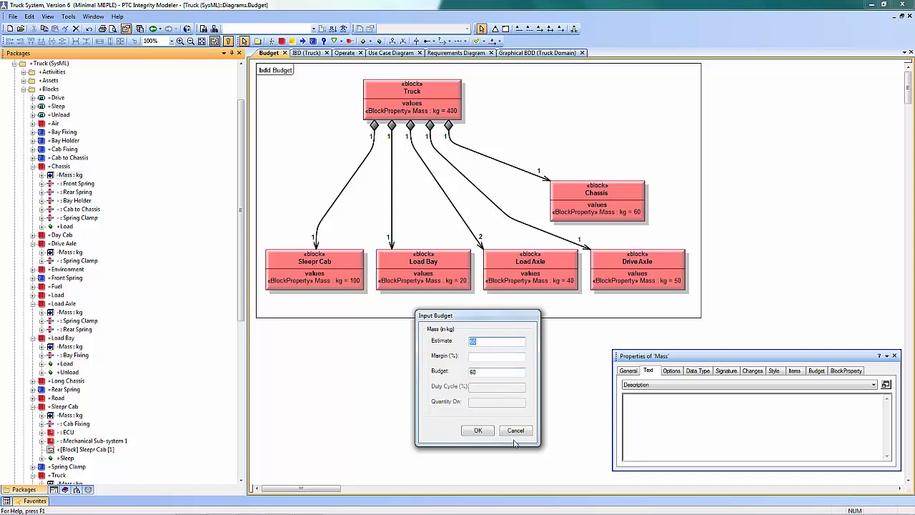
pyautogui.click(478, 431)
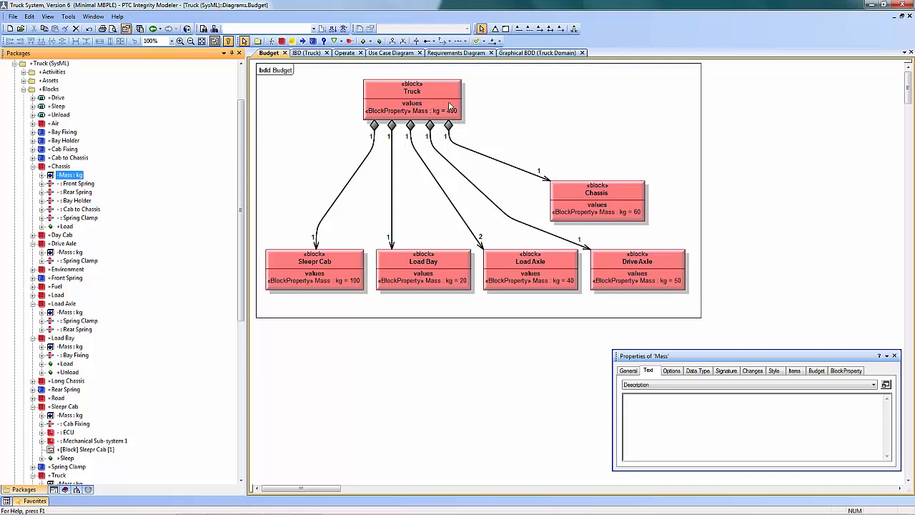
# Generate a budget report for the Truck block, inspect its No Margin mass formula in Excel, and close the workbook without saving.
pyautogui.rightClick(429, 91)
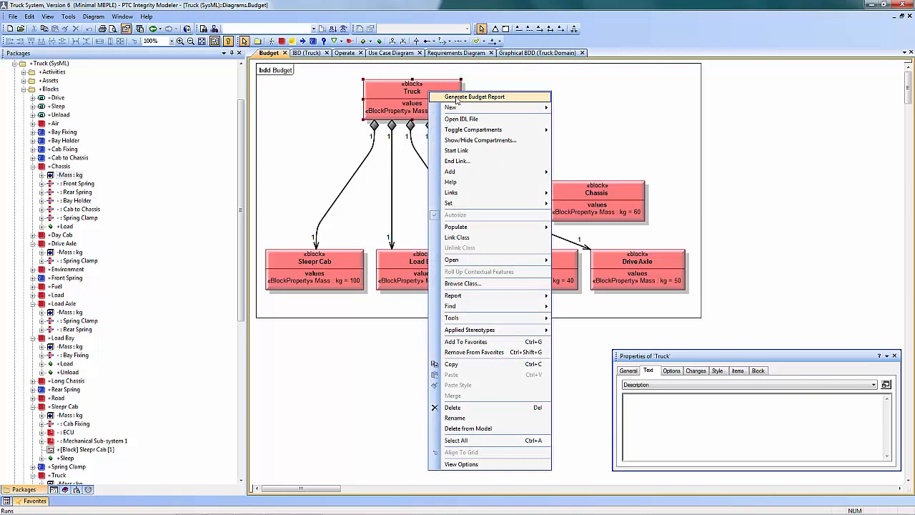
pyautogui.click(457, 98)
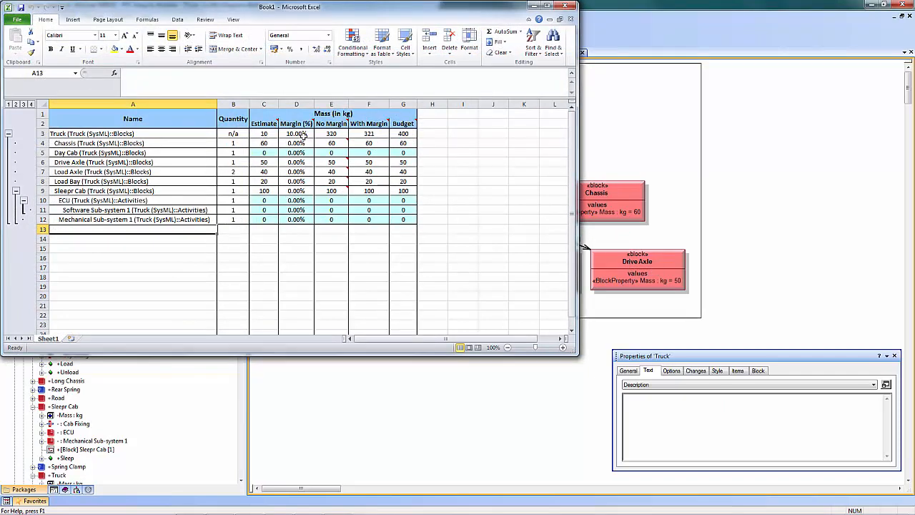
pyautogui.click(339, 134)
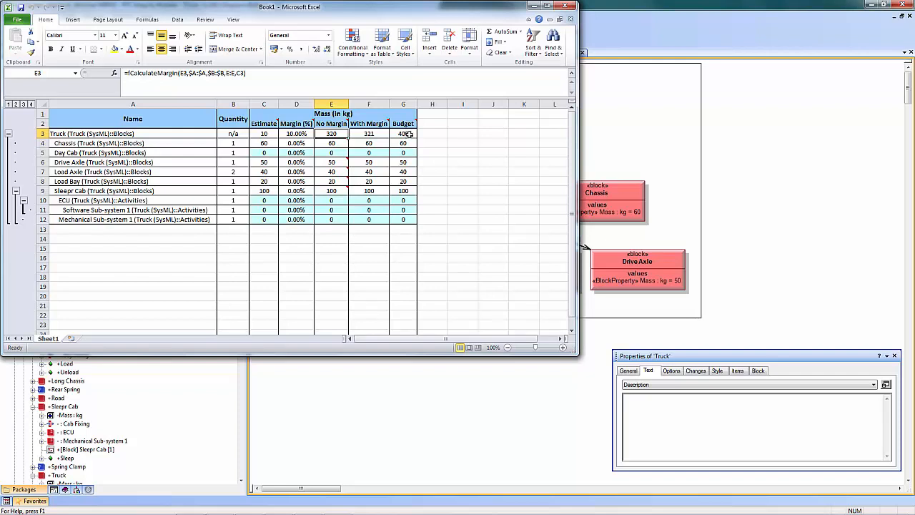
pyautogui.click(569, 6)
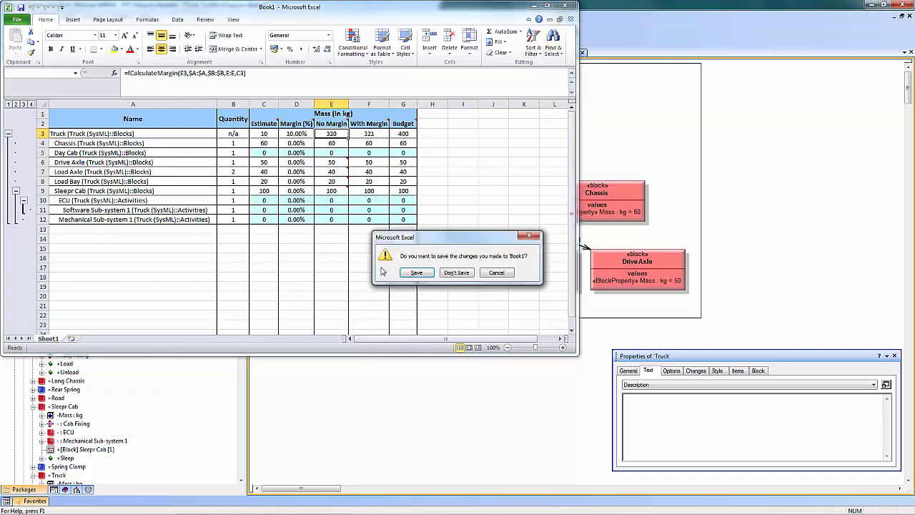
pyautogui.click(449, 272)
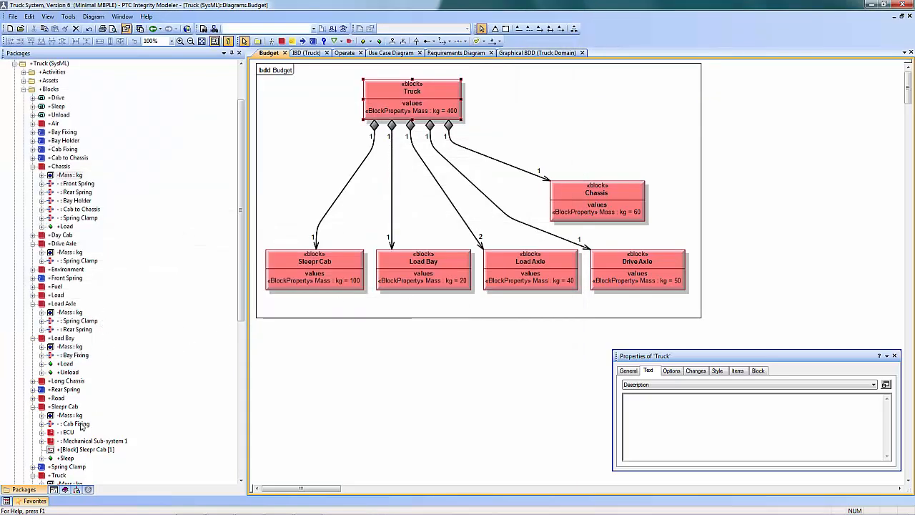
# Set the budget of the Truck block's Mass property to 300 kg.
pyautogui.click(80, 483)
pyautogui.rightClick(81, 483)
pyautogui.click(71, 467)
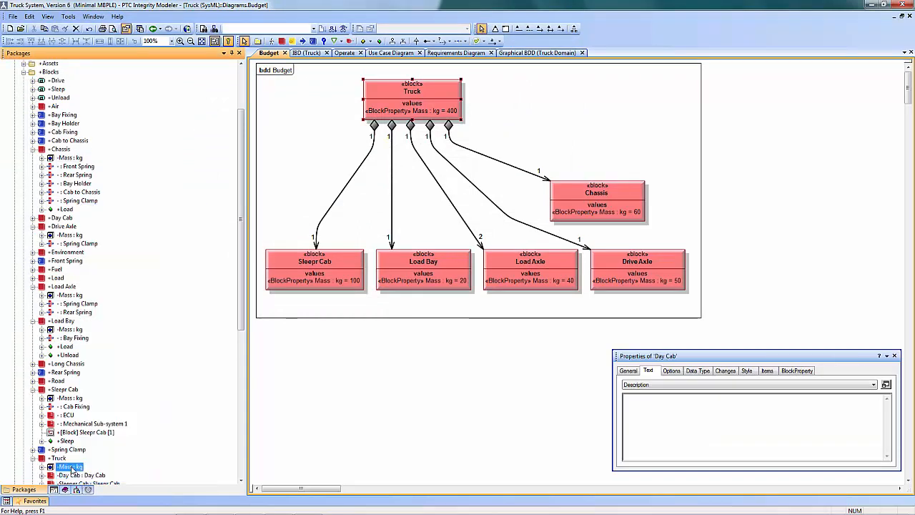
pyautogui.rightClick(71, 469)
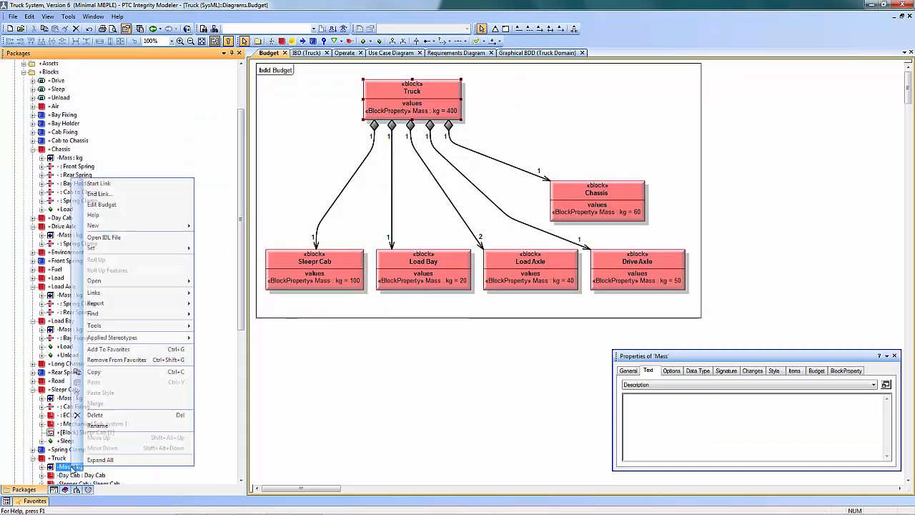
pyautogui.click(139, 205)
pyautogui.click(454, 251)
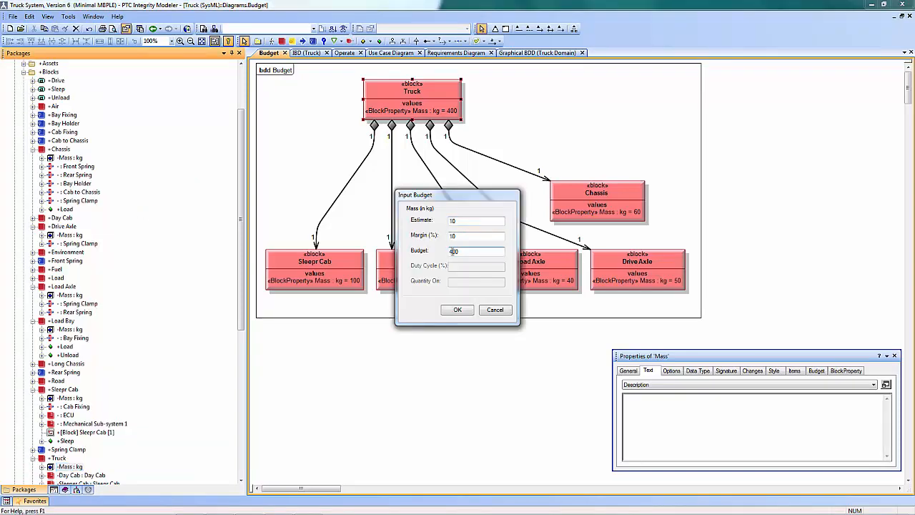
pyautogui.write('300')
pyautogui.click(466, 312)
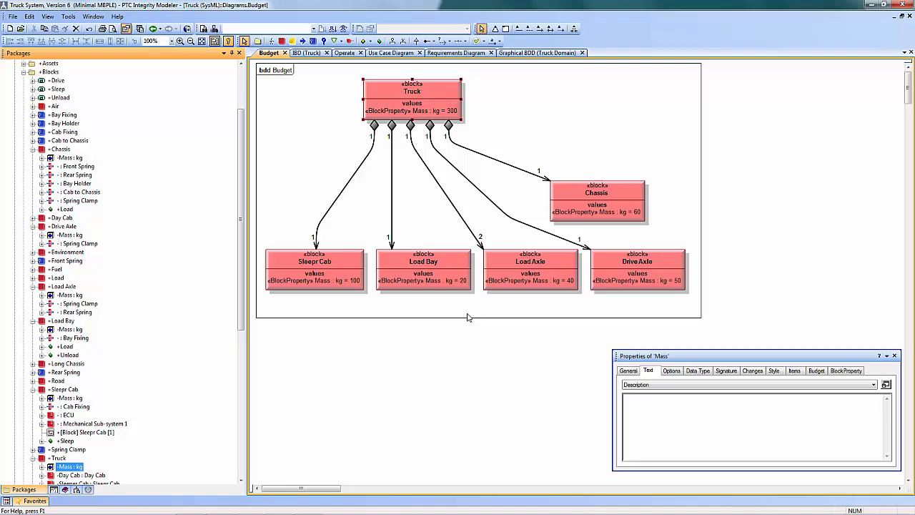
# Regenerate the Truck block's budget report to check the masses against the revised budget, and discard the workbook.
pyautogui.rightClick(429, 92)
pyautogui.click(447, 246)
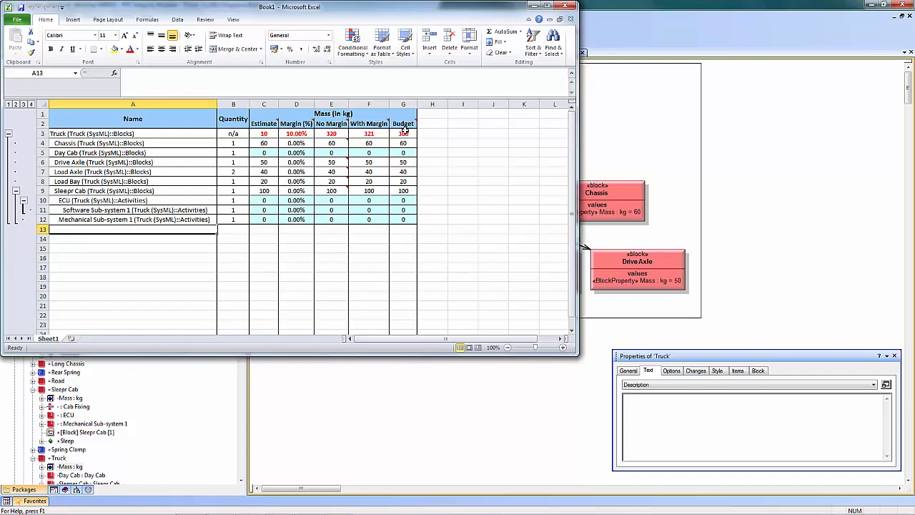
pyautogui.click(564, 5)
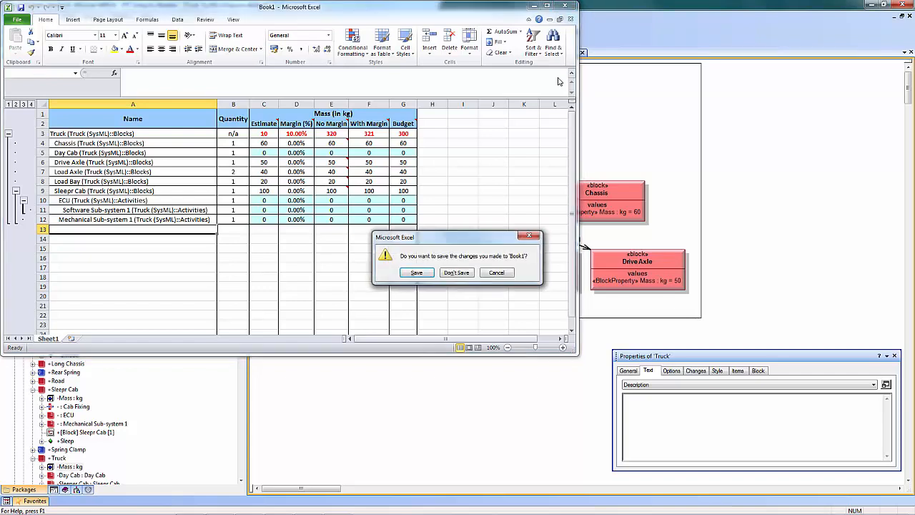
pyautogui.click(453, 276)
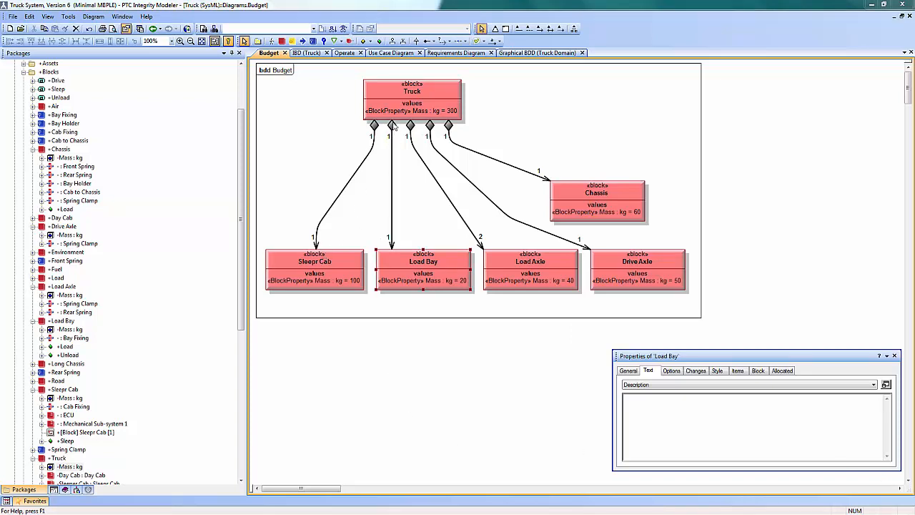
# Close the Budget diagram, run a Usage report on the Load Bay part, and open the Operate Truck sequence diagram from its results.
pyautogui.click(285, 53)
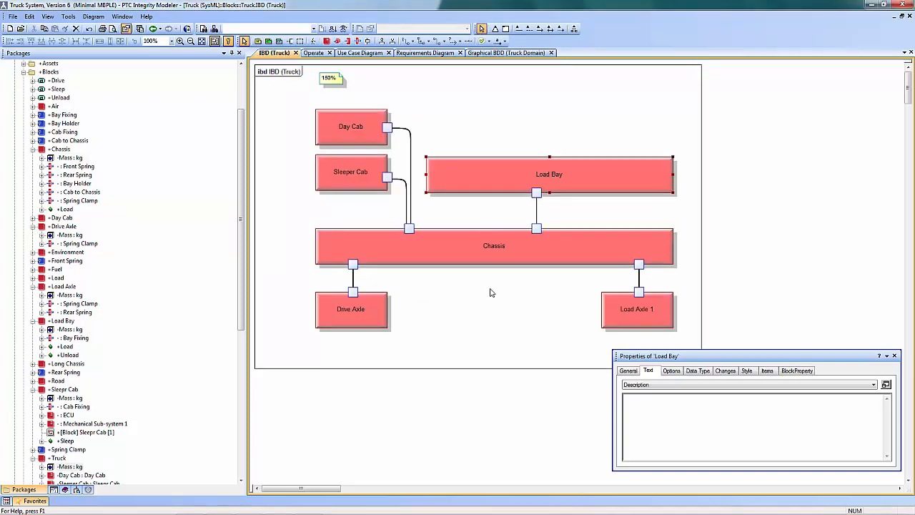
pyautogui.rightClick(589, 174)
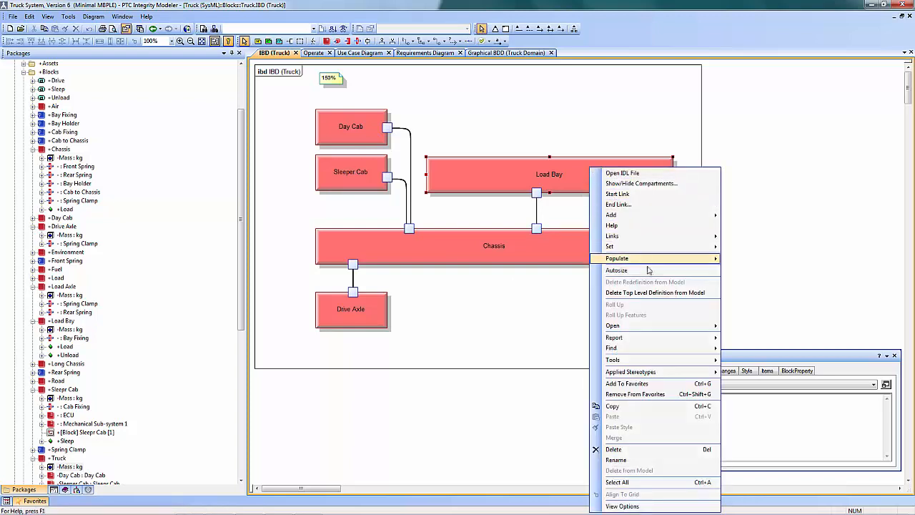
pyautogui.moveTo(672, 349)
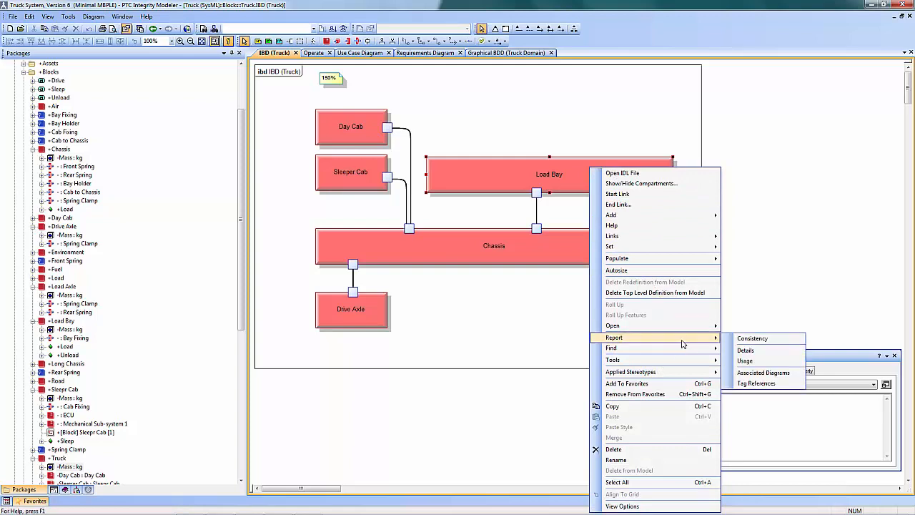
pyautogui.click(762, 361)
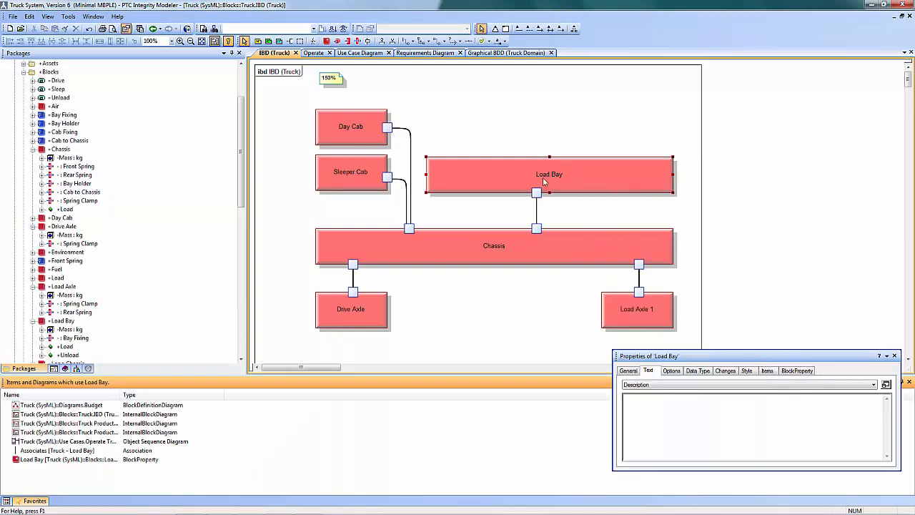
pyautogui.doubleClick(52, 442)
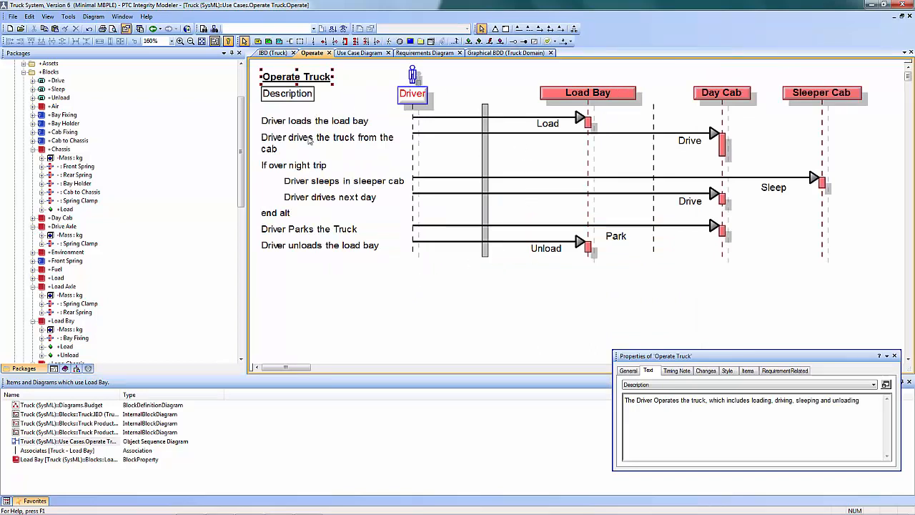
# Find the Operate Truck use case in the Relationships browser and trace its Depends On requirements to the dependents of "The vehicle shall be capable of carrying loads".
pyautogui.rightClick(318, 79)
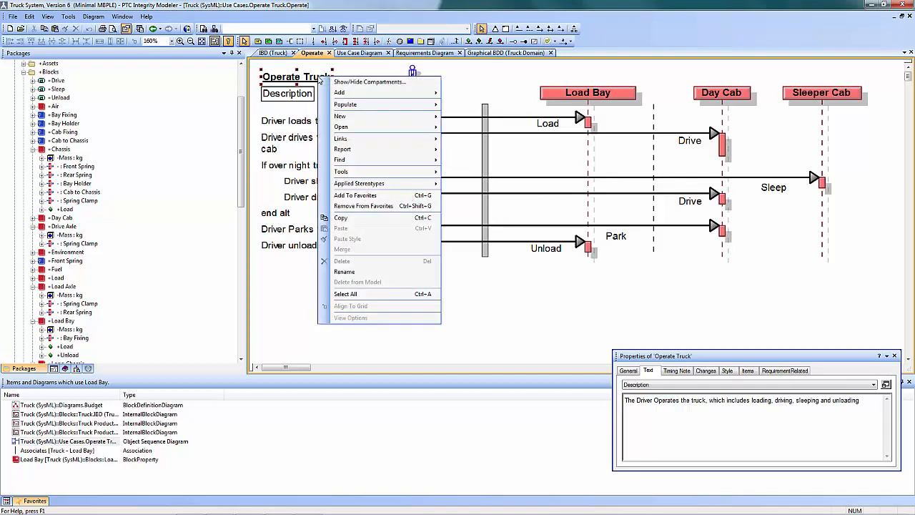
pyautogui.moveTo(443, 161)
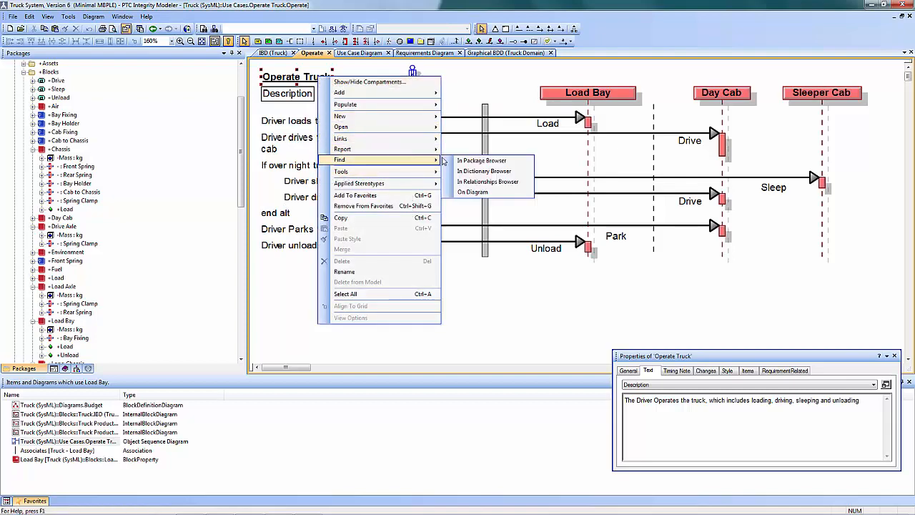
pyautogui.click(489, 183)
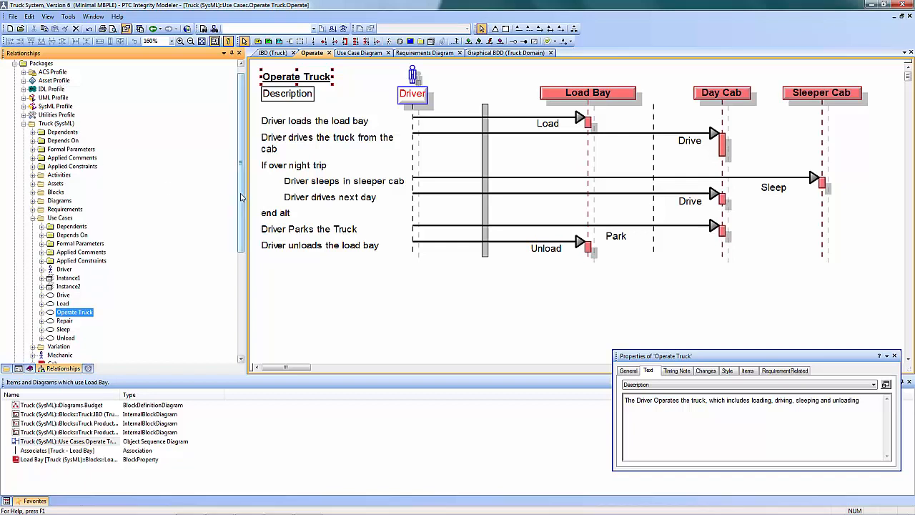
pyautogui.scroll(-6, 244, 198)
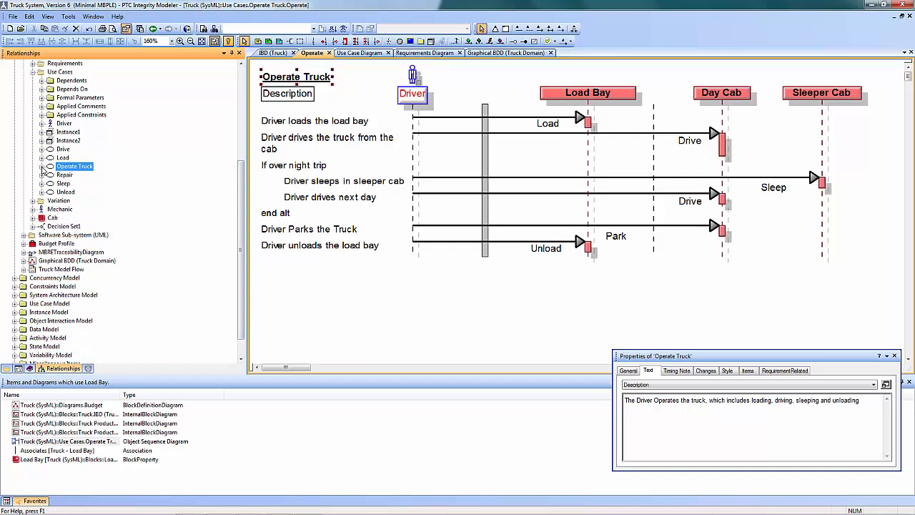
pyautogui.click(41, 166)
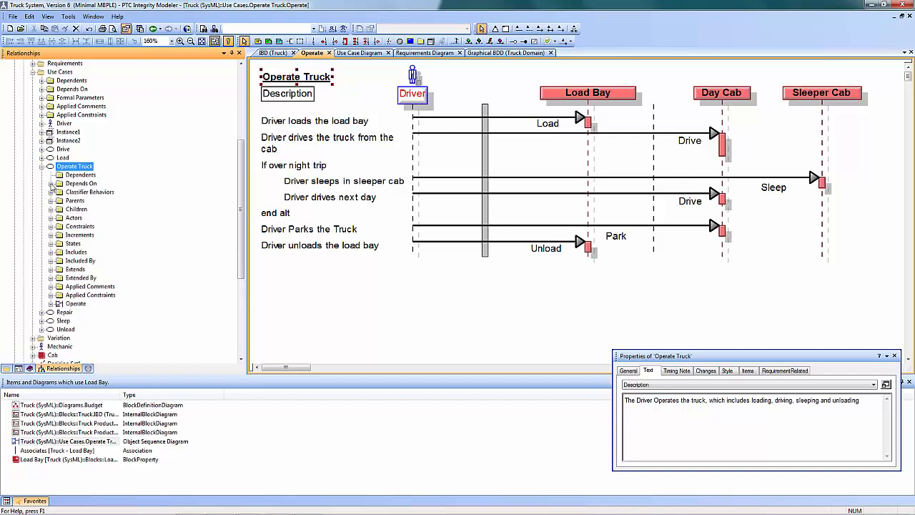
pyautogui.click(50, 183)
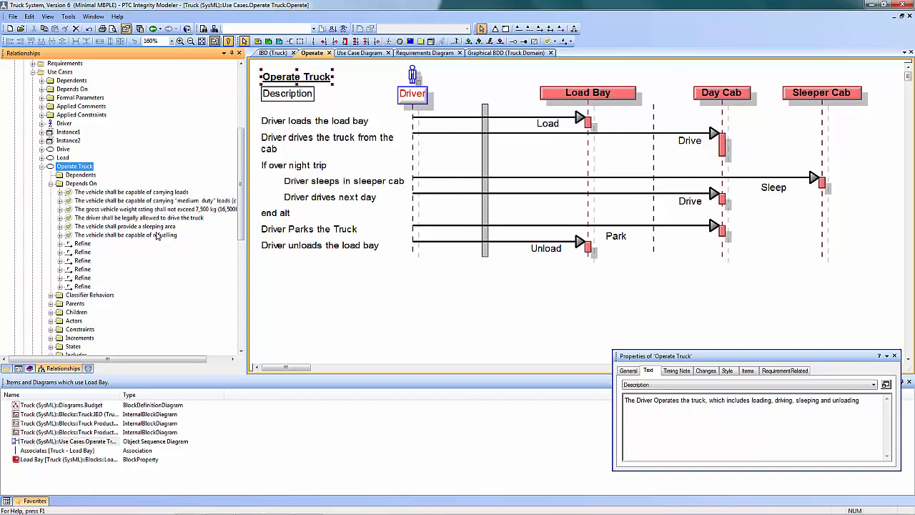
pyautogui.click(60, 192)
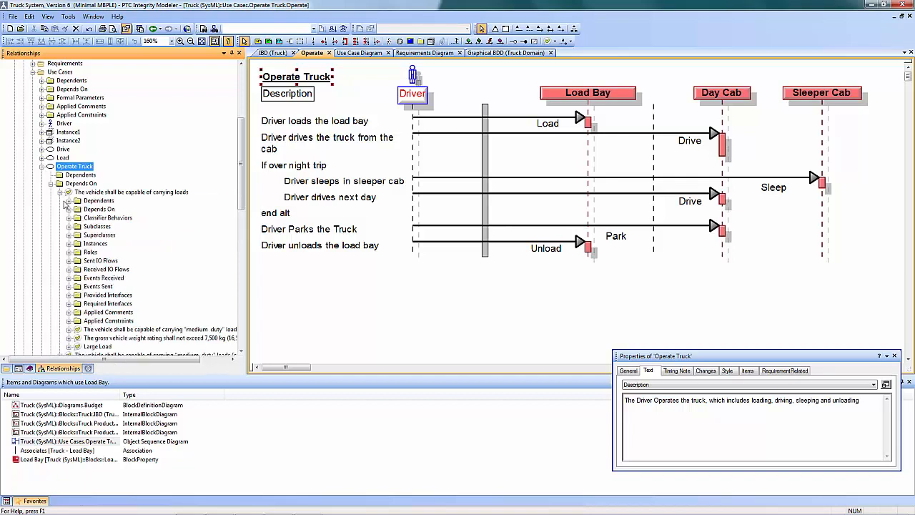
pyautogui.click(69, 200)
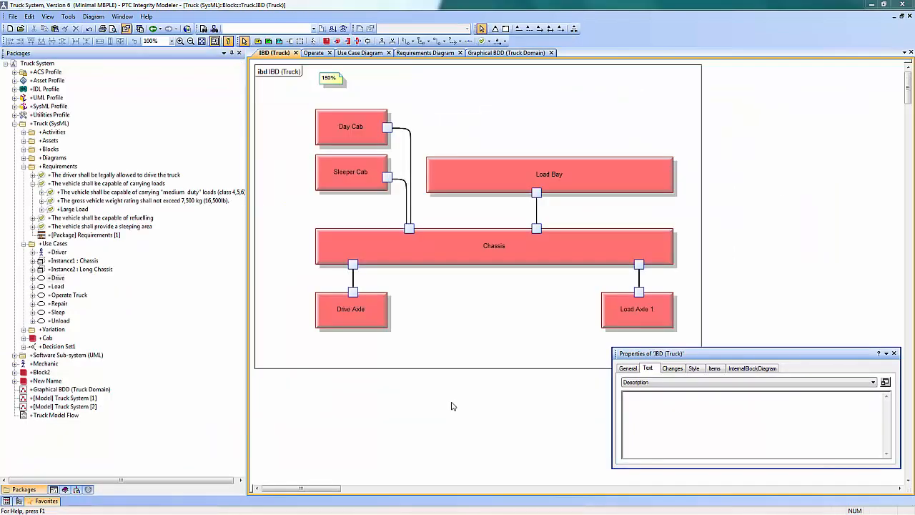
# Run a Complete review of the Truck System model in Reviewer and examine its overview of review items by frequency.
pyautogui.click(68, 17)
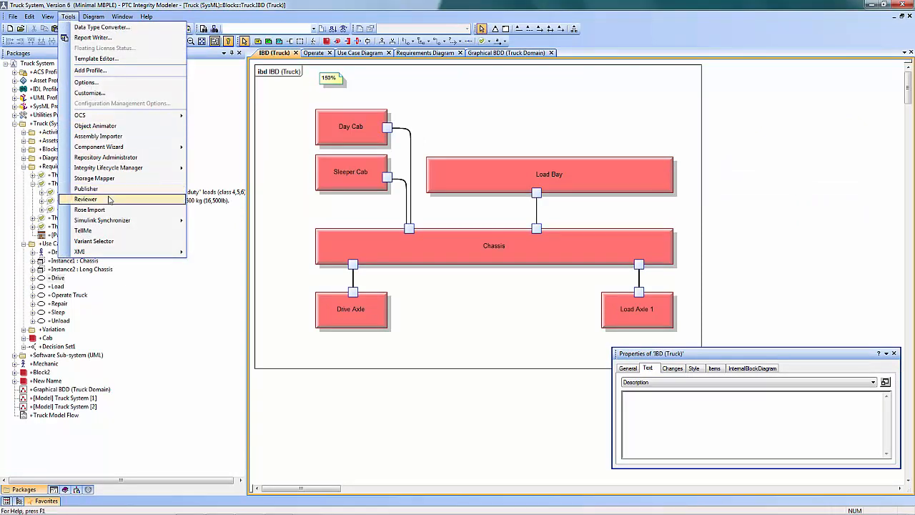
pyautogui.click(109, 199)
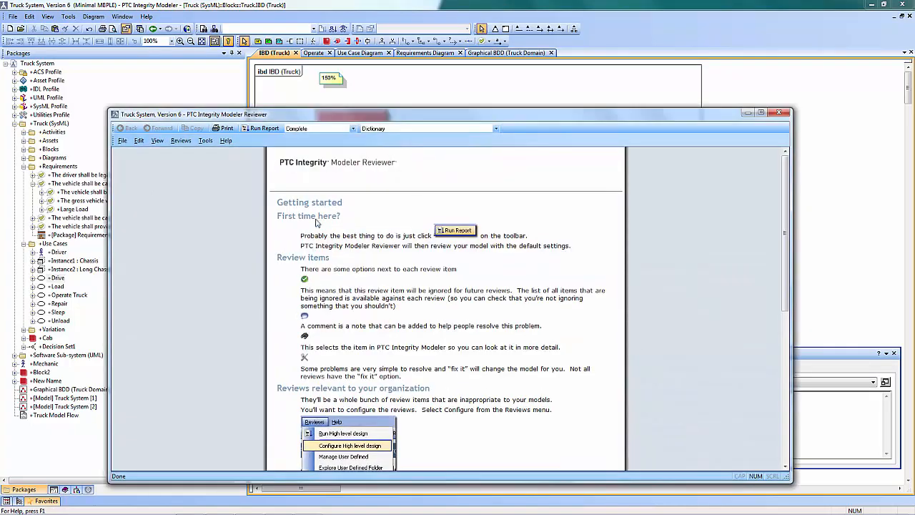
pyautogui.click(761, 113)
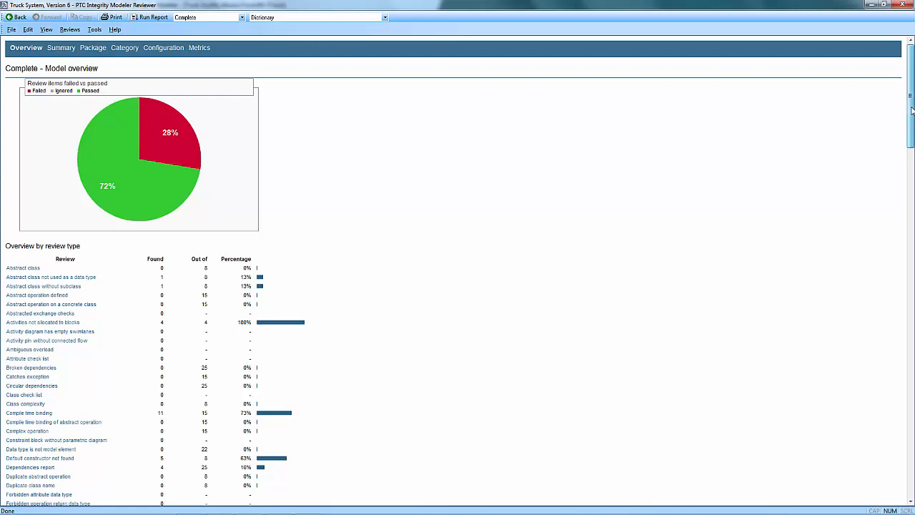
pyautogui.moveTo(911, 111); pyautogui.dragTo(912, 350)
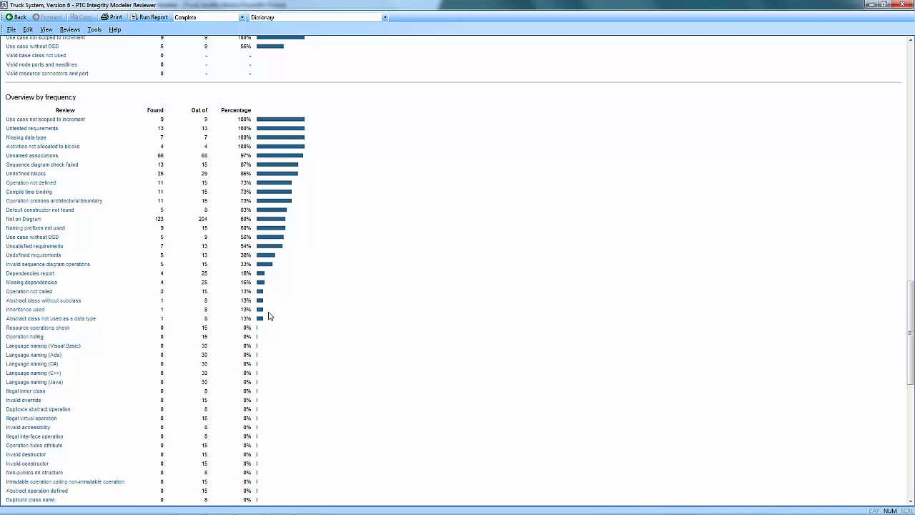
# Inspect the "Use case not scoped to increment" review items, read the help page on that review, and close the help.
pyautogui.click(60, 119)
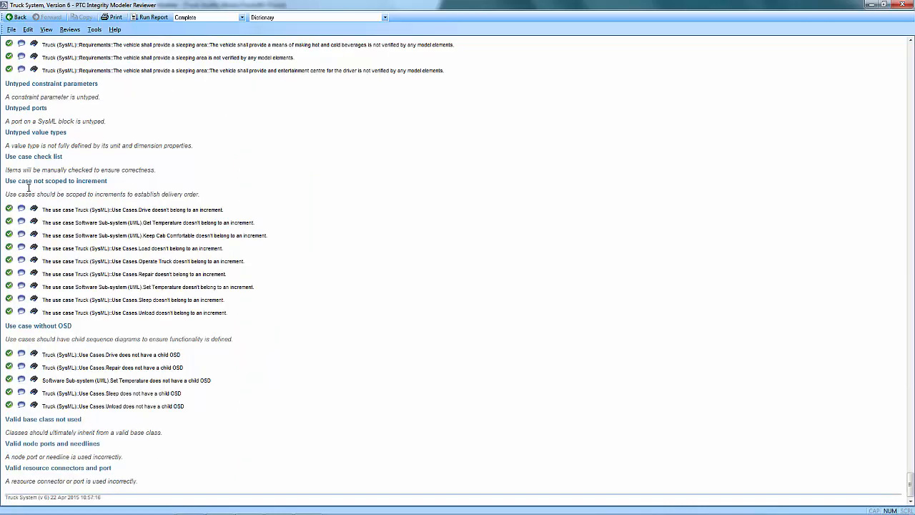
pyautogui.click(72, 185)
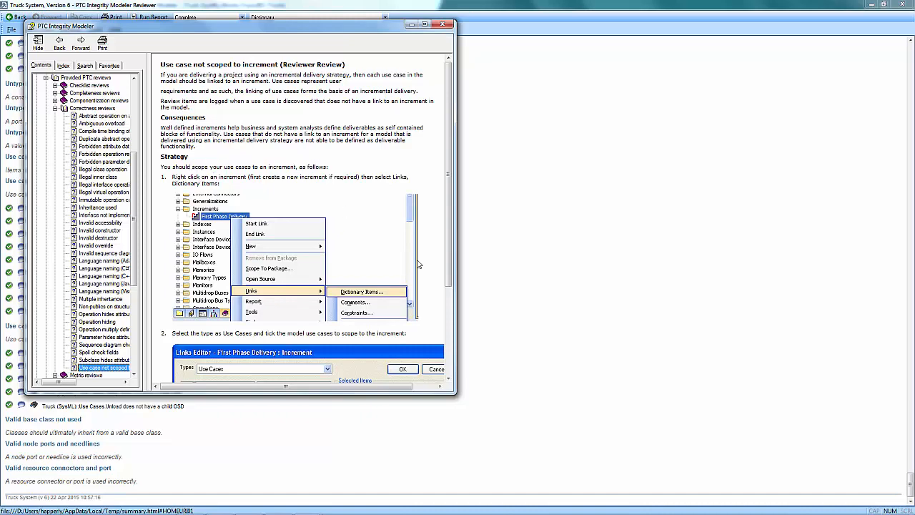
pyautogui.click(443, 25)
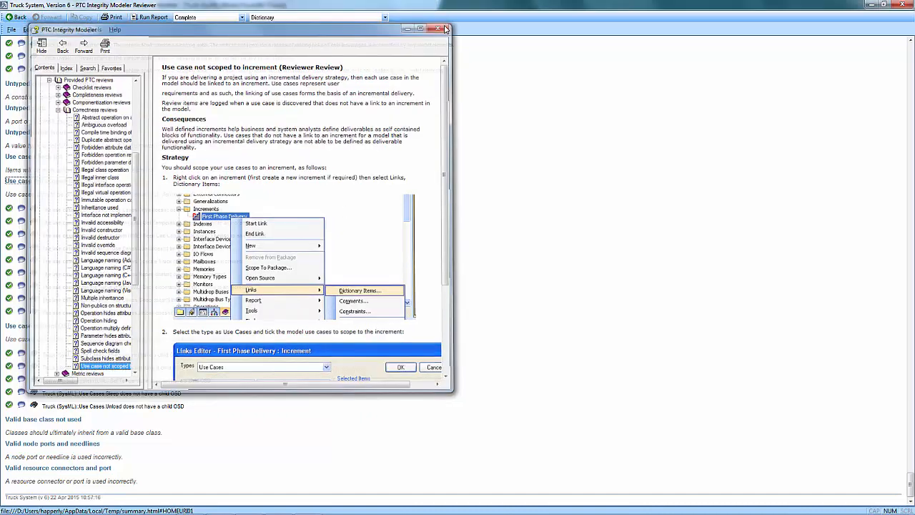
# Locate the Day Cab.Drive operation from the Compile time binding review items in the model, and return to the review report.
pyautogui.moveTo(911, 486); pyautogui.dragTo(910, 143)
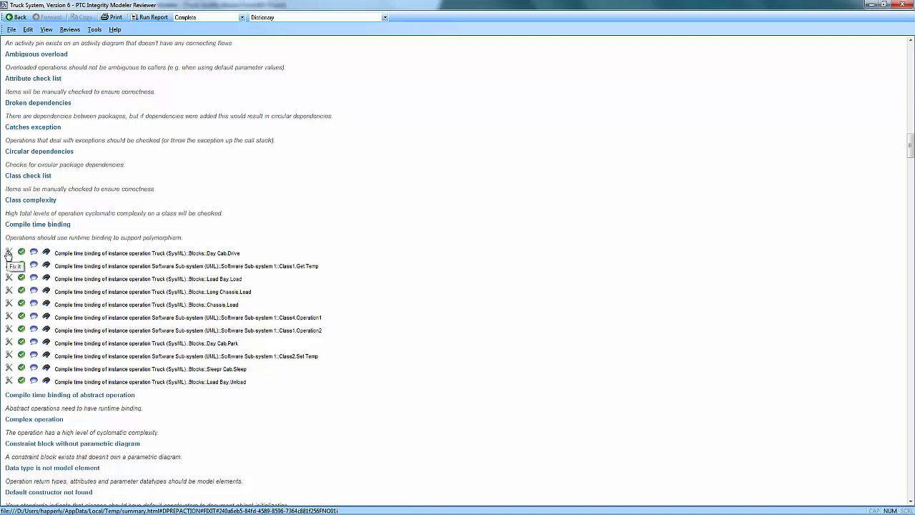
pyautogui.click(46, 255)
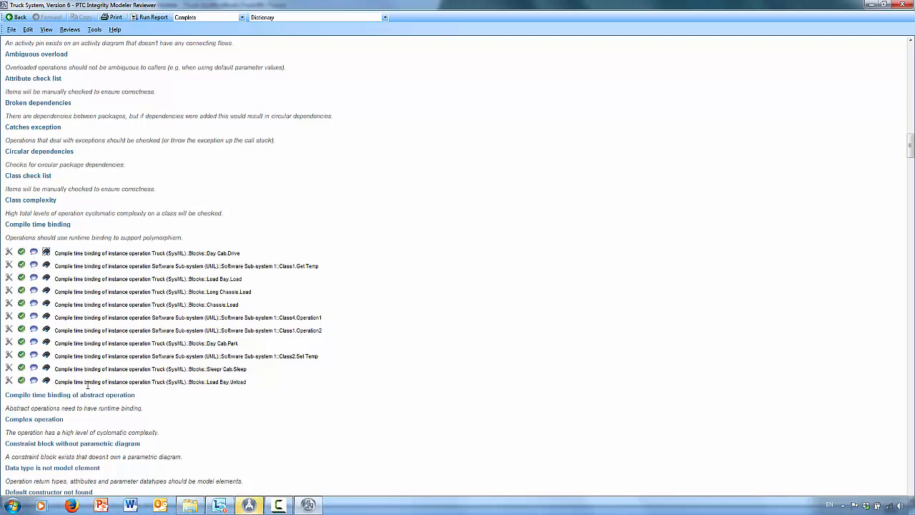
pyautogui.click(250, 505)
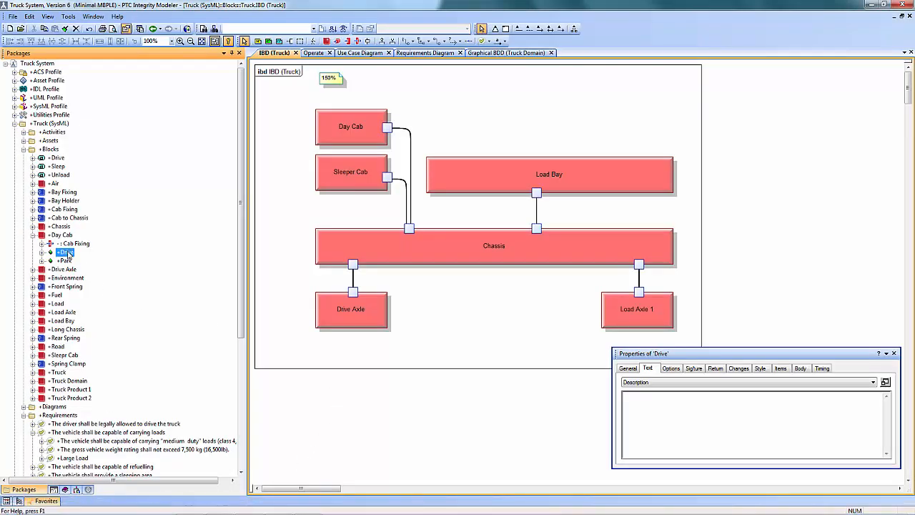
pyautogui.click(306, 507)
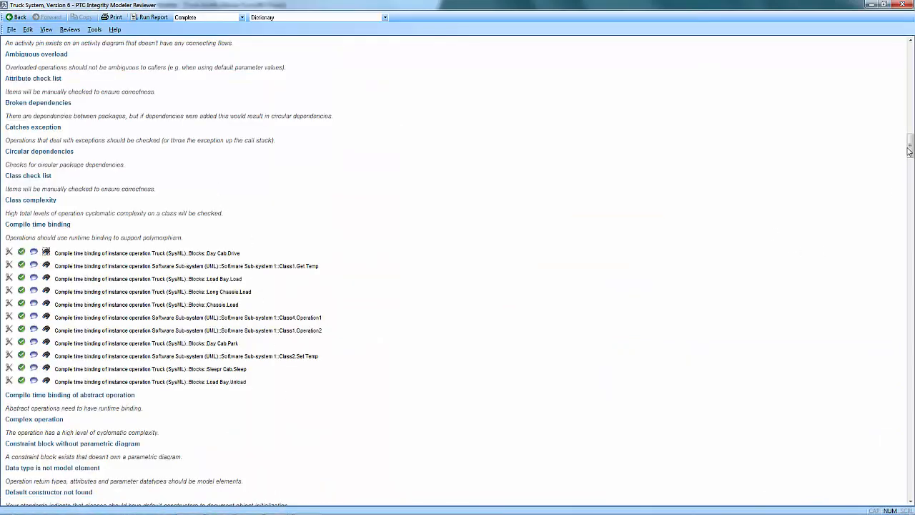
# Go back to the review report's model overview and close Reviewer.
pyautogui.moveTo(910, 150); pyautogui.dragTo(906, 52)
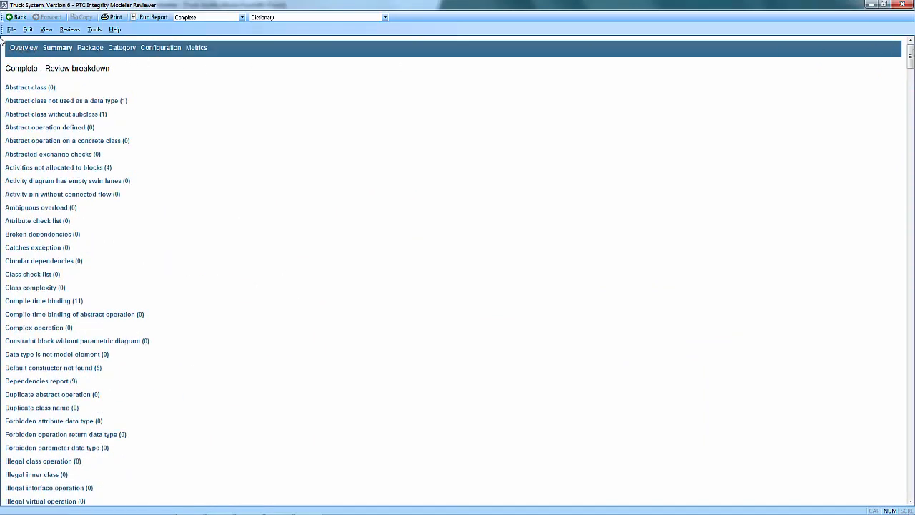
pyautogui.click(26, 49)
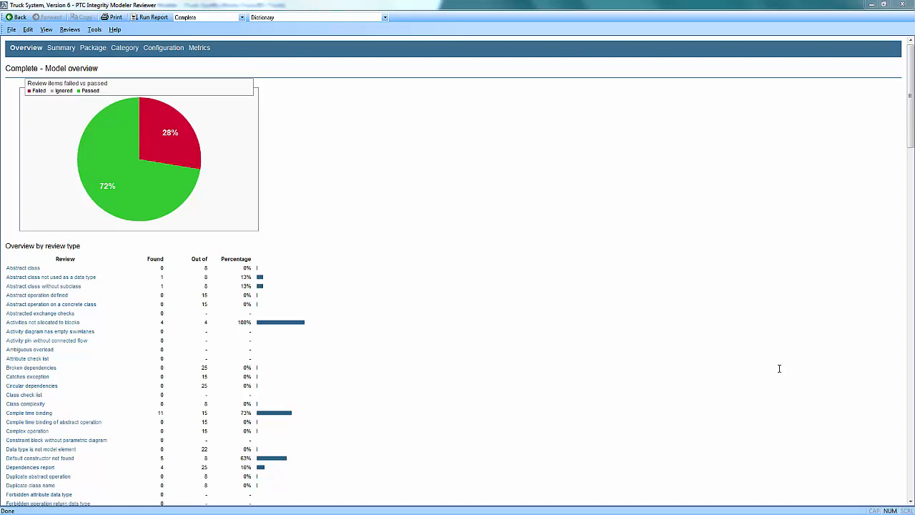
pyautogui.click(898, 4)
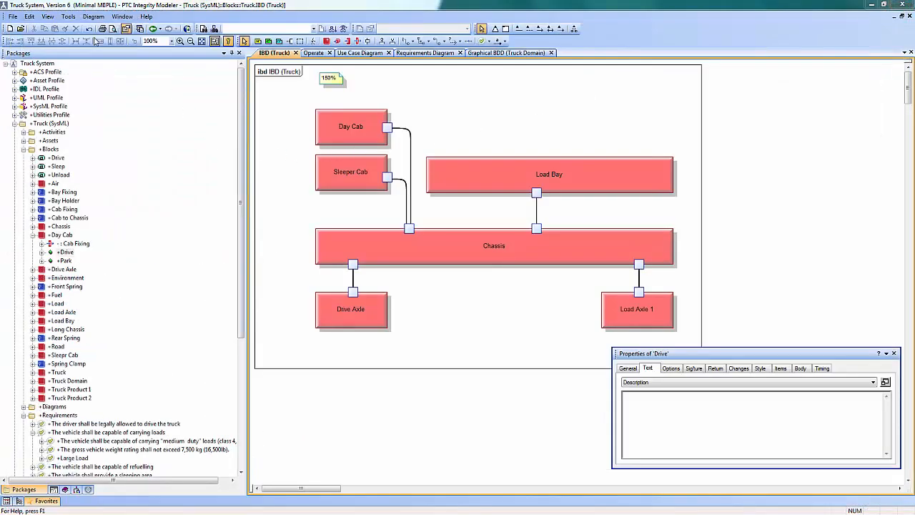
# In Publisher, create the document Demo2 from the "SysML - Diagrams Only" template and generate it in Word format with the PTC style.
pyautogui.click(68, 16)
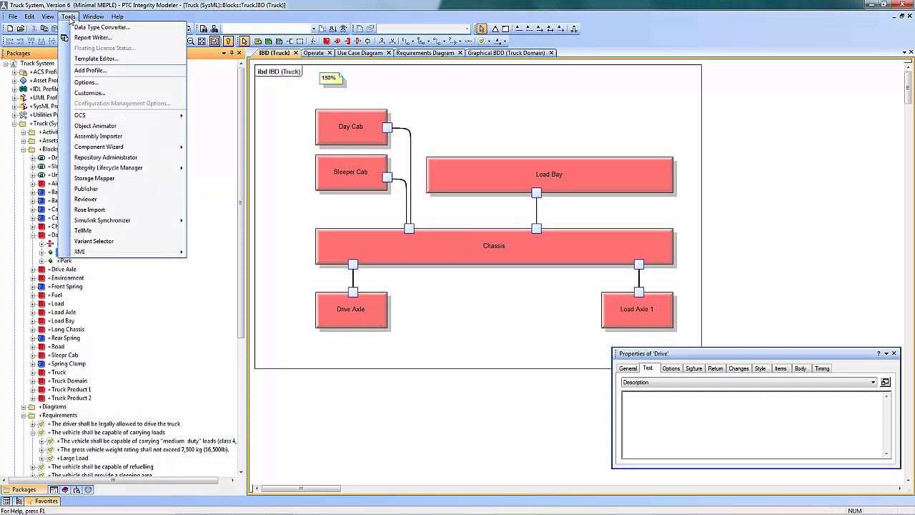
pyautogui.click(103, 195)
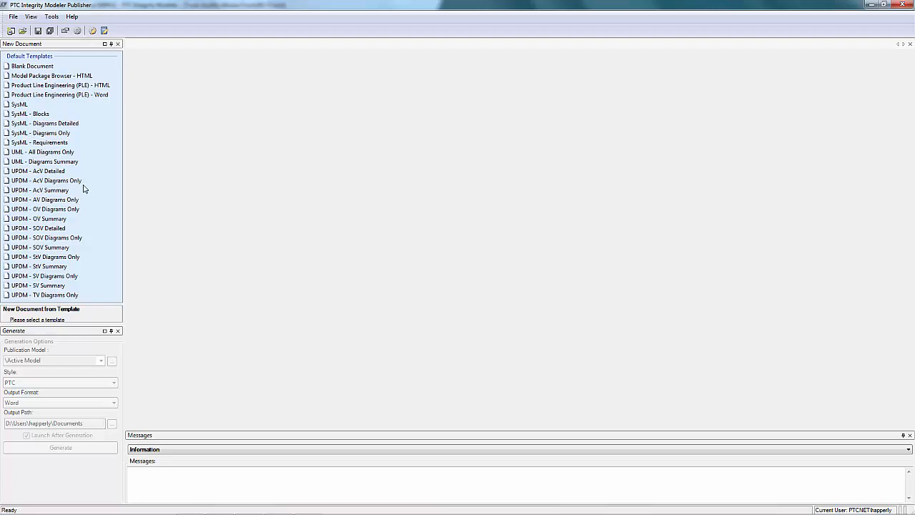
pyautogui.click(55, 135)
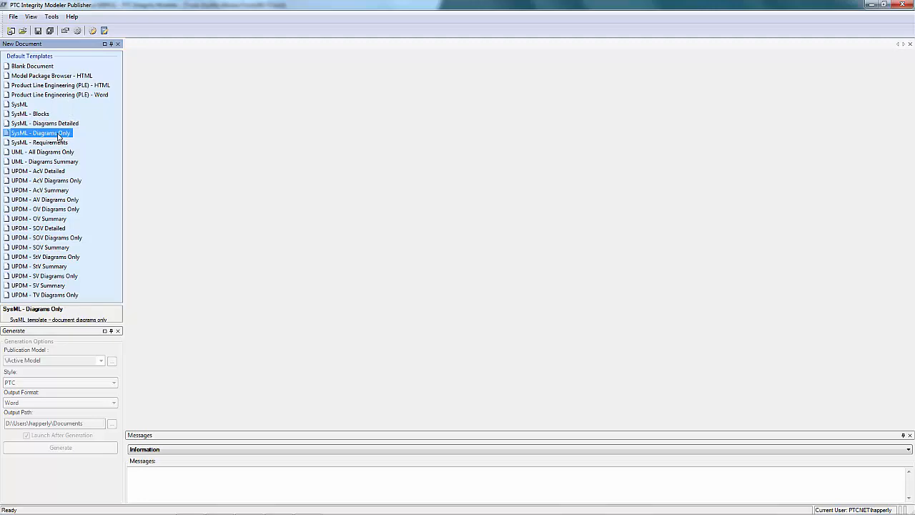
pyautogui.doubleClick(58, 136)
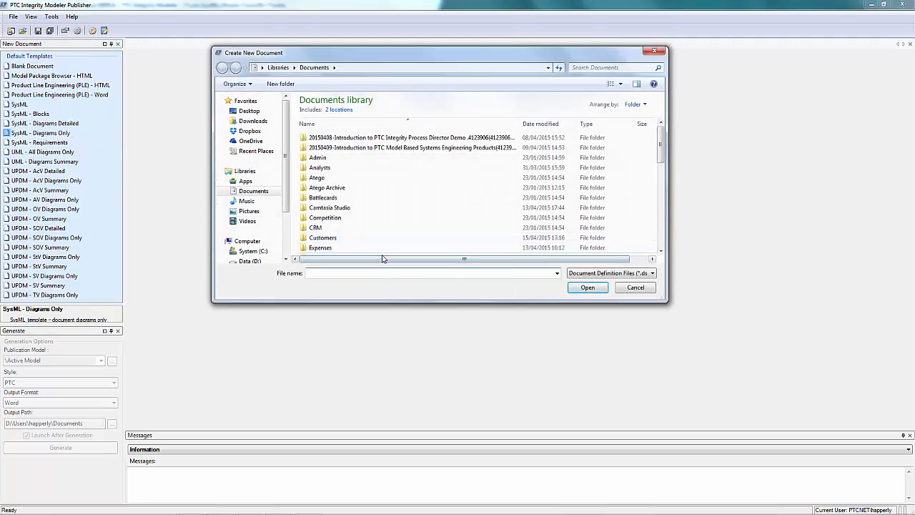
pyautogui.write('Demo')
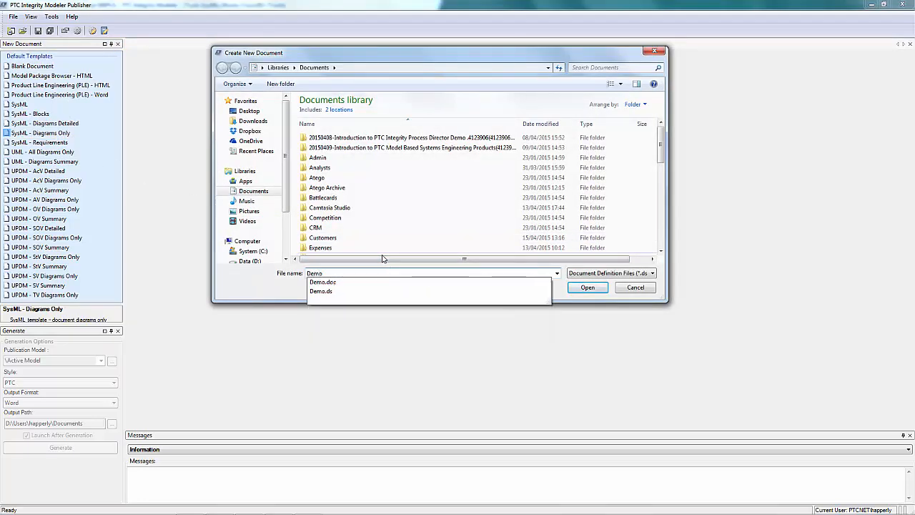
pyautogui.write('2')
pyautogui.click(586, 287)
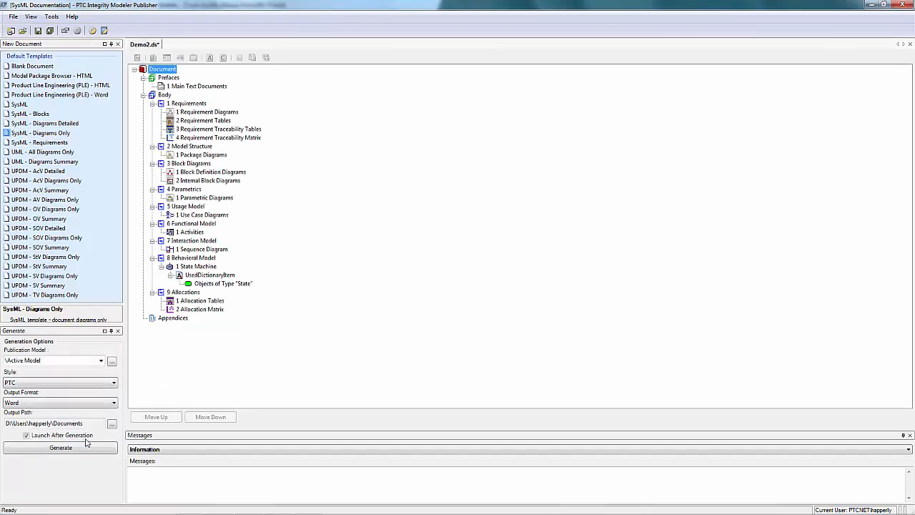
pyautogui.click(59, 451)
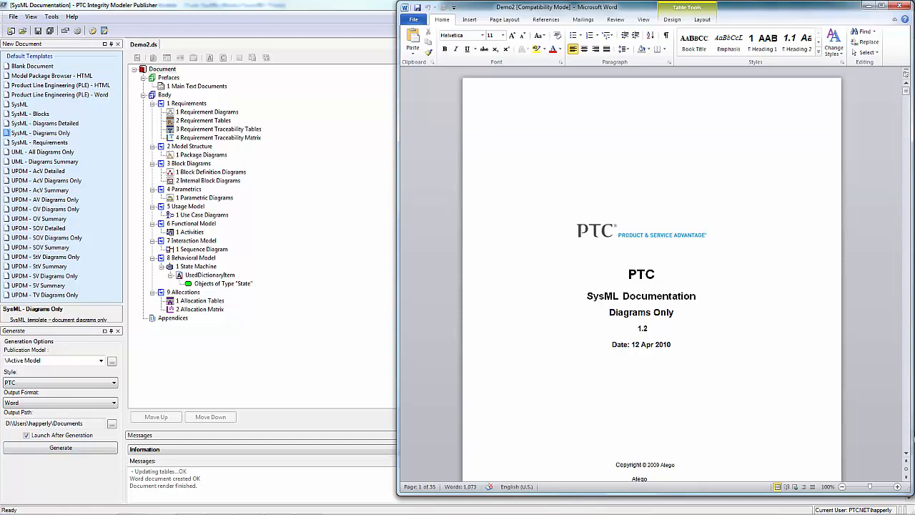
# Review the generated Demo2 Word document, from its table of contents and figures through the requirements and block definition diagrams.
pyautogui.scroll(-5, 906, 458)
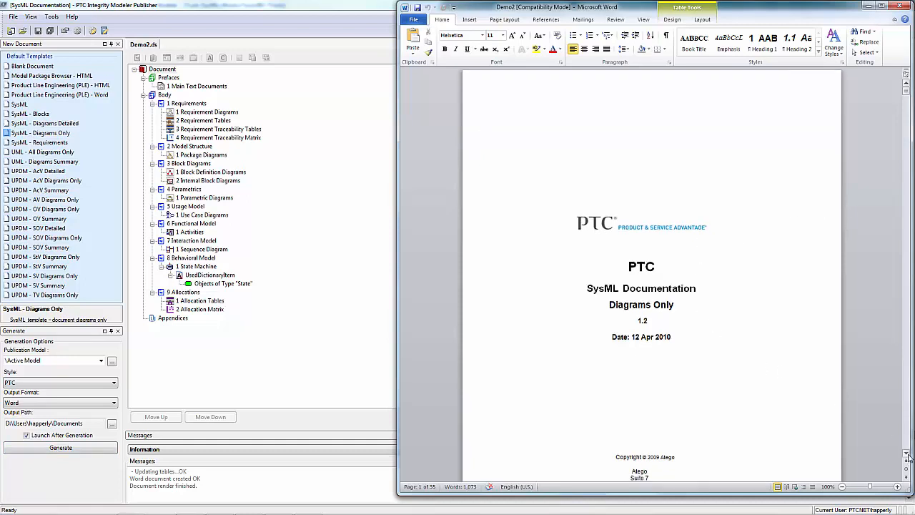
pyautogui.scroll(-7, 907, 458)
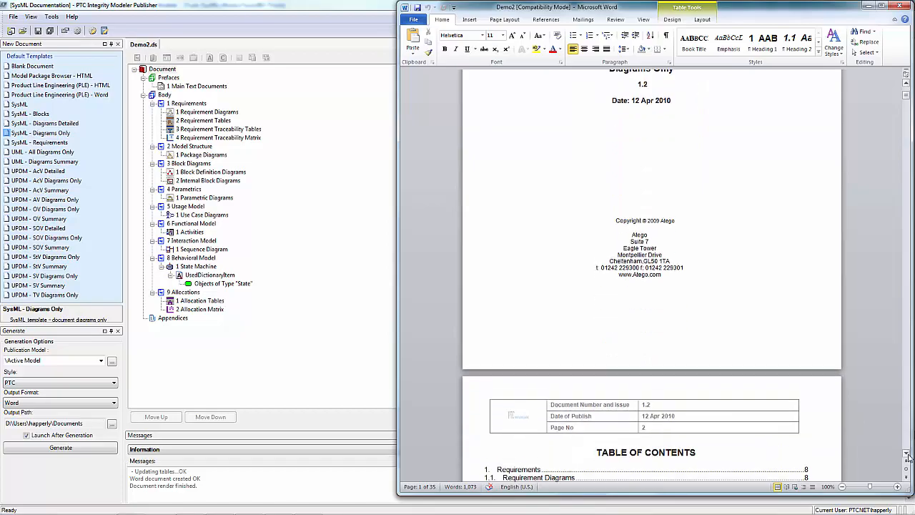
pyautogui.scroll(-7, 906, 457)
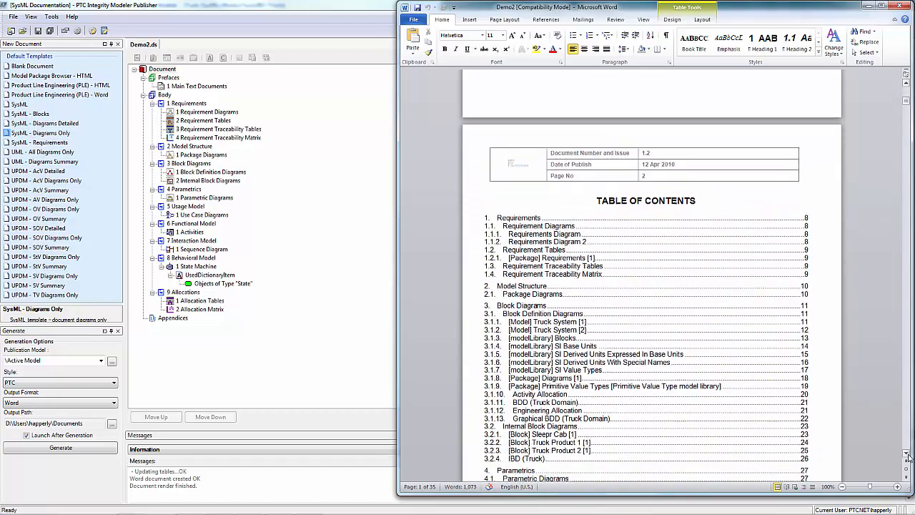
pyautogui.scroll(-7, 907, 458)
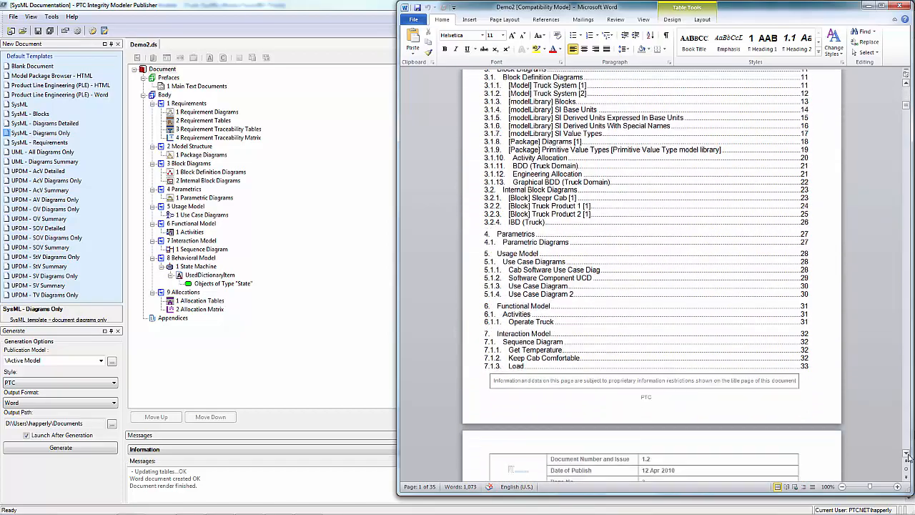
pyautogui.scroll(-7, 907, 458)
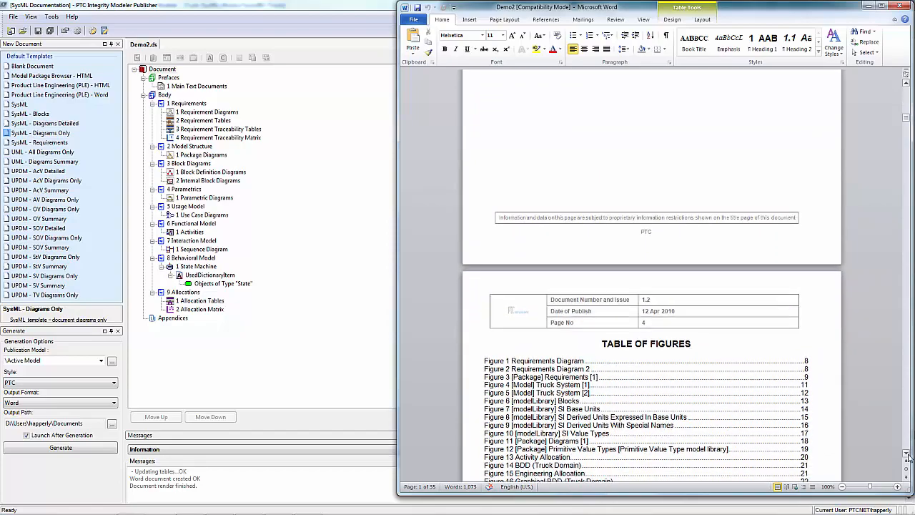
pyautogui.scroll(-3, 906, 458)
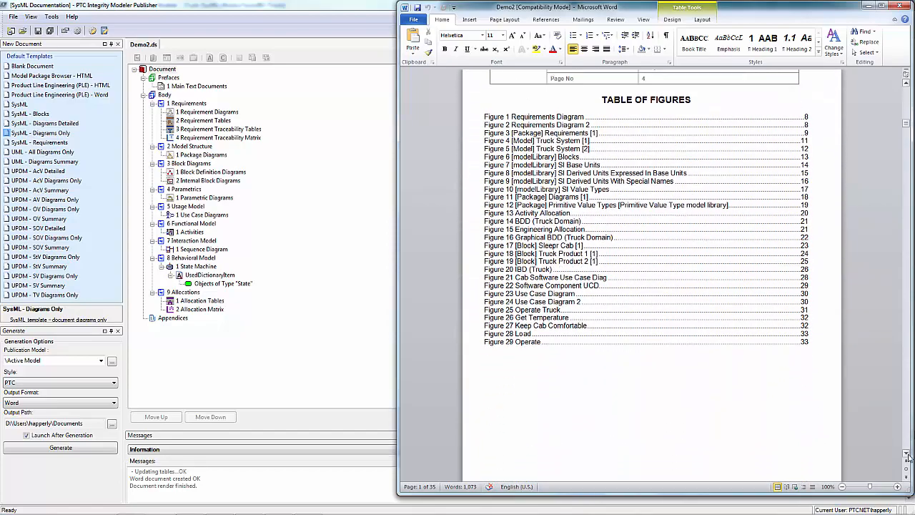
pyautogui.scroll(-10, 906, 451)
pyautogui.scroll(-10, 906, 449)
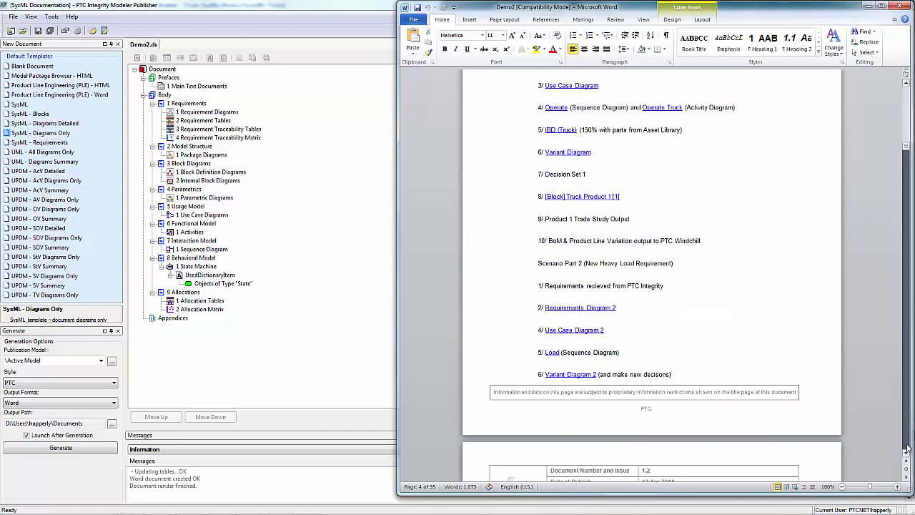
pyautogui.scroll(-10, 906, 448)
pyautogui.scroll(-15, 906, 448)
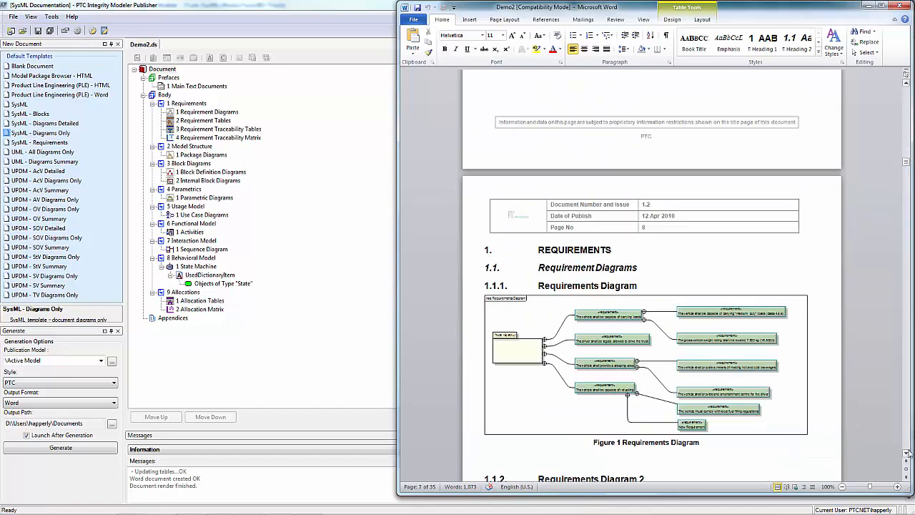
pyautogui.scroll(-5, 906, 455)
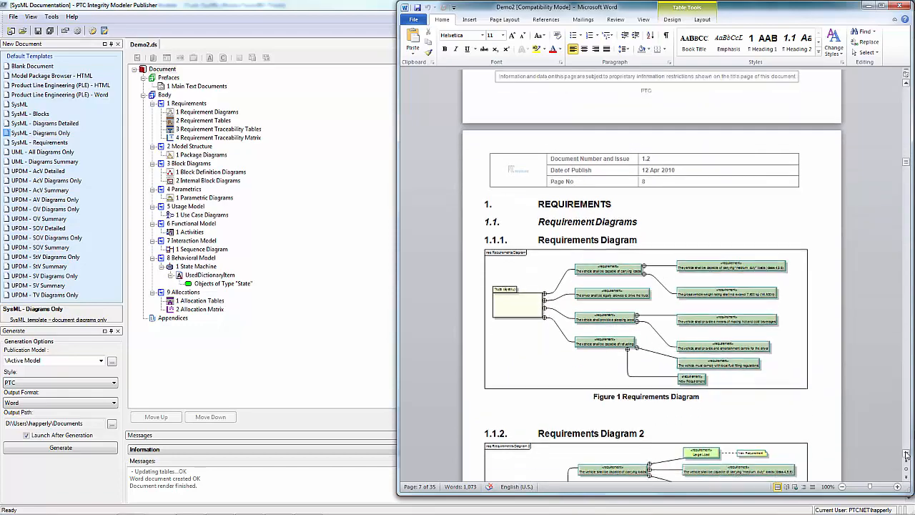
pyautogui.scroll(-1, 906, 455)
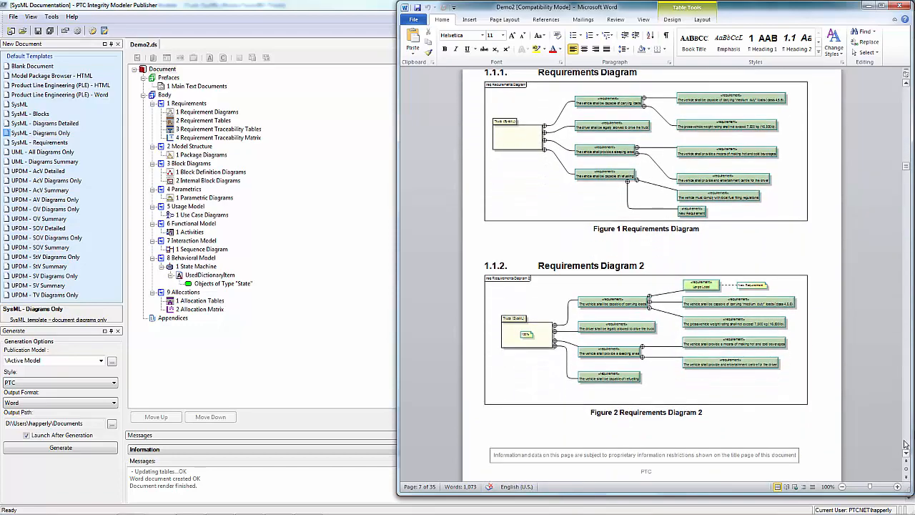
pyautogui.scroll(-10, 905, 443)
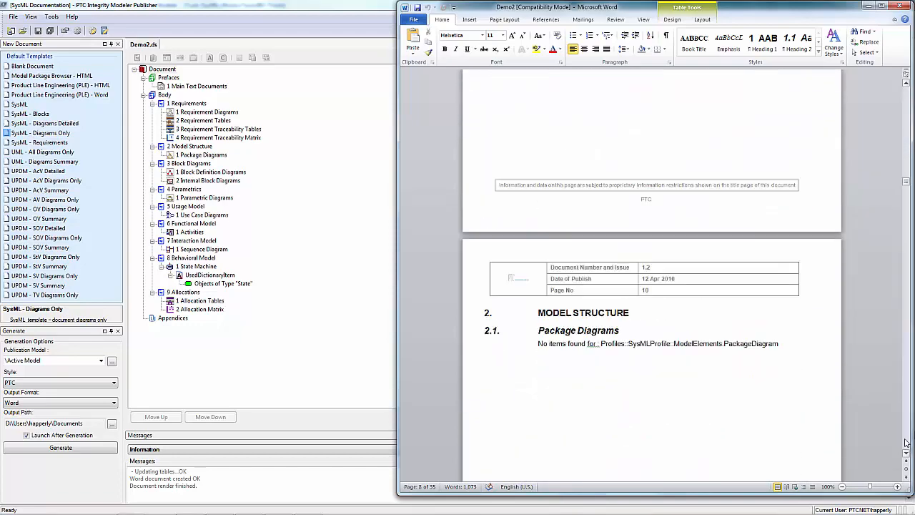
pyautogui.scroll(-10, 905, 443)
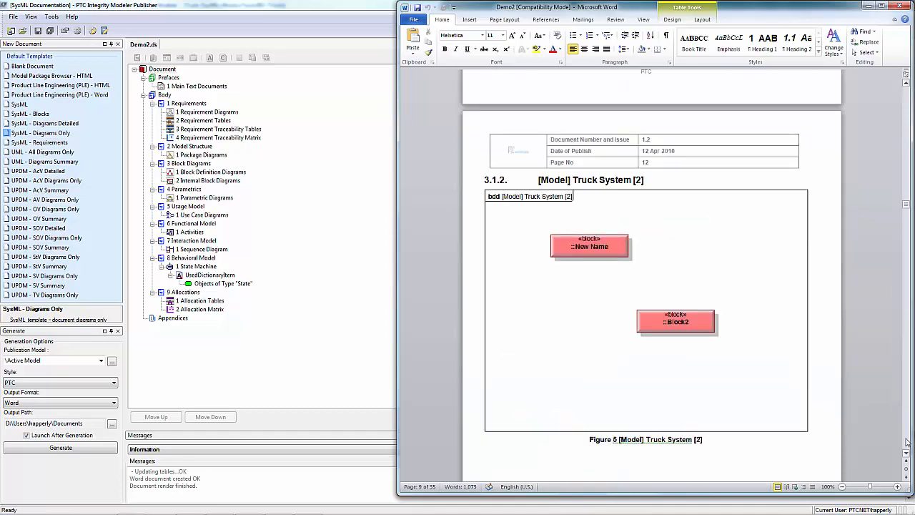
pyautogui.scroll(-10, 906, 441)
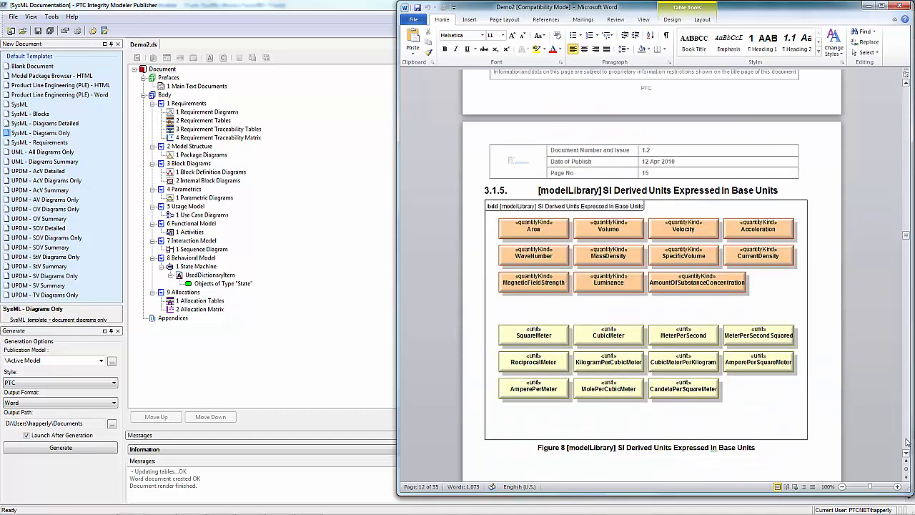
pyautogui.scroll(-10, 906, 441)
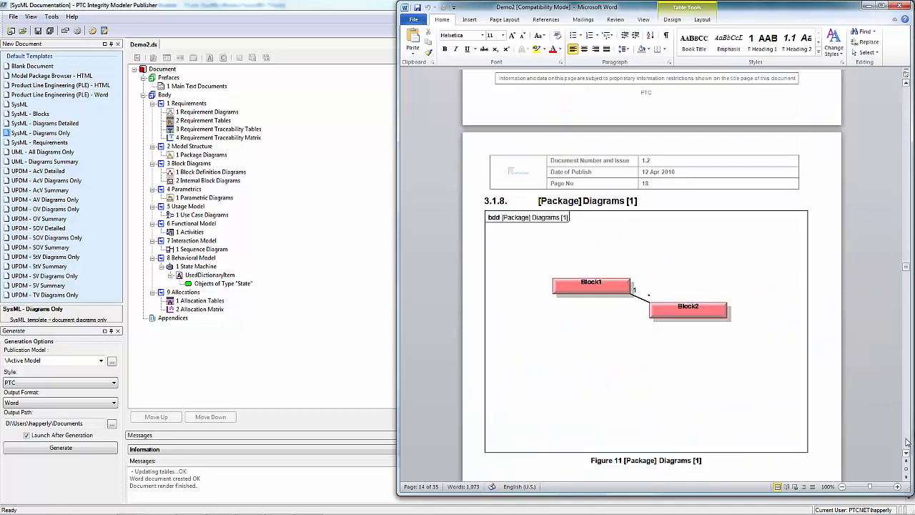
# Look through the remaining block definition diagrams in the generated Demo2 document, including EngineeringAllocation.
pyautogui.scroll(-10, 906, 441)
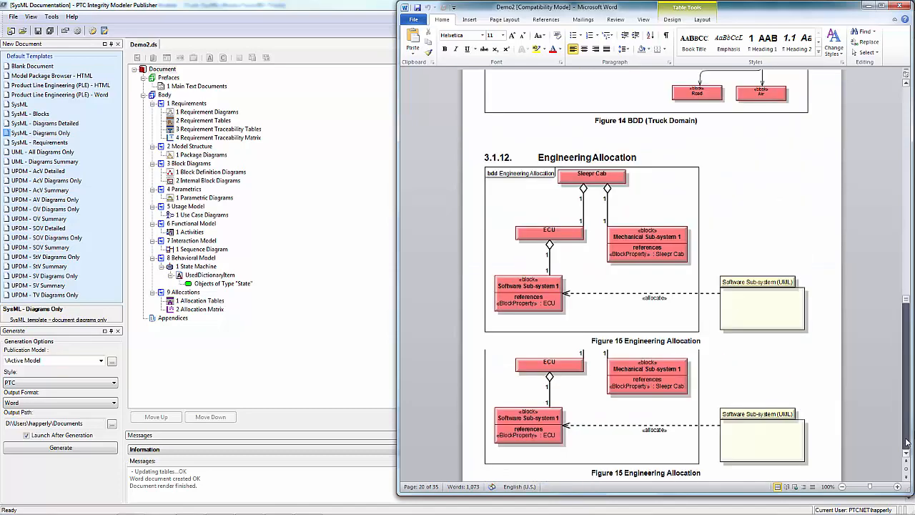
pyautogui.scroll(-10, 906, 441)
pyautogui.scroll(4, 890, 406)
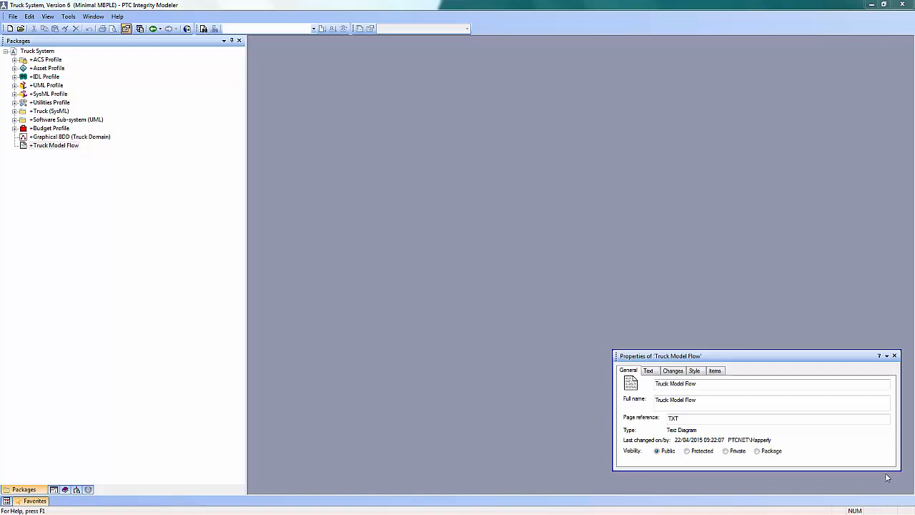
# Switch to Integrity Modeler and, from the Truck Model Flow, open and compare the IBD (Truck) and Variant Diagram.
pyautogui.doubleClick(57, 146)
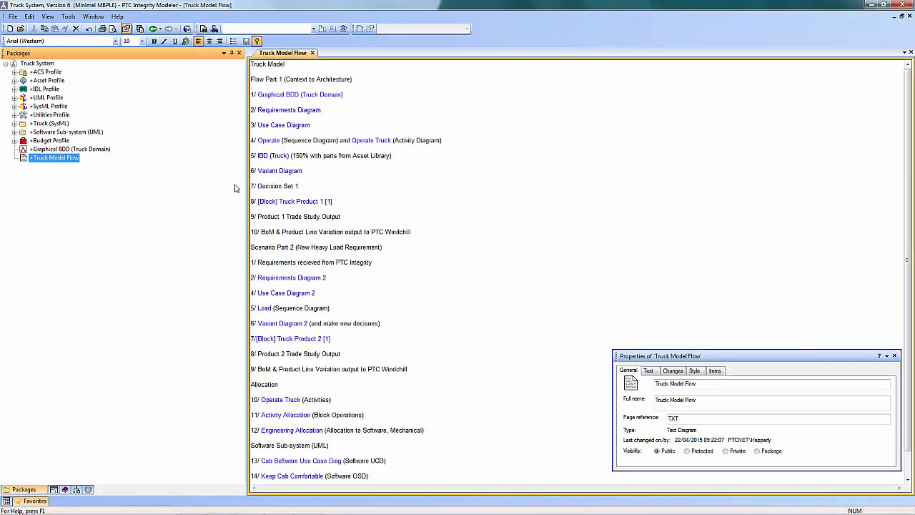
pyautogui.doubleClick(278, 155)
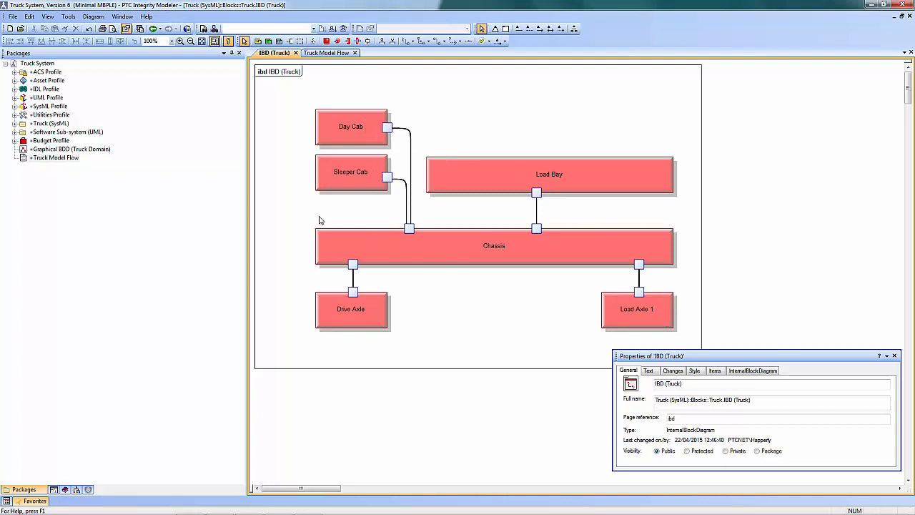
pyautogui.click(324, 54)
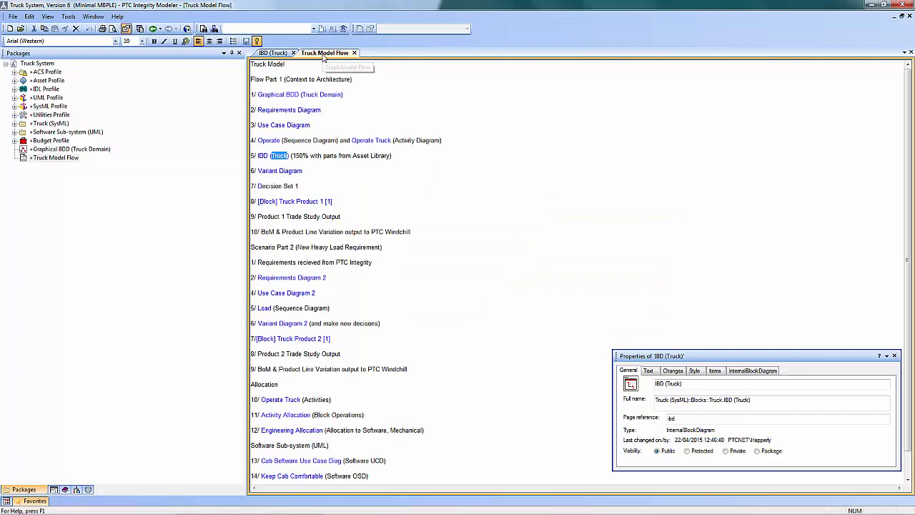
pyautogui.click(267, 171)
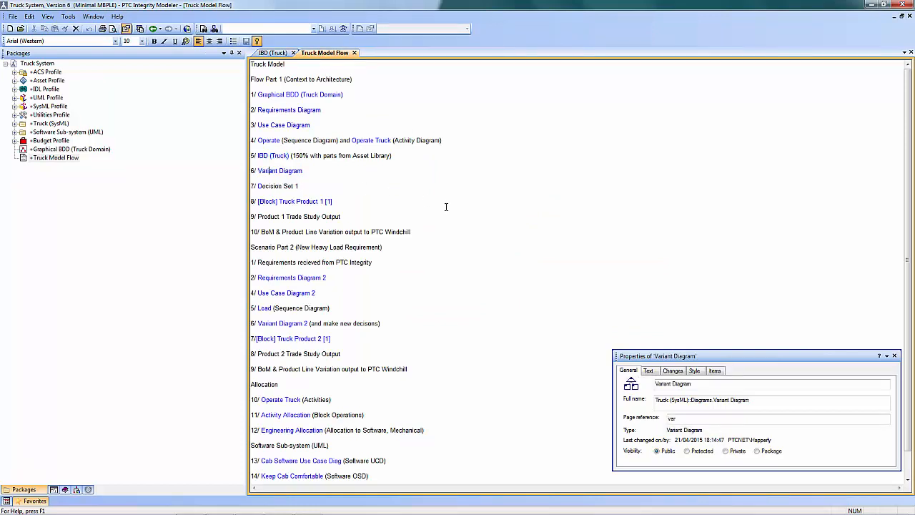
pyautogui.doubleClick(288, 172)
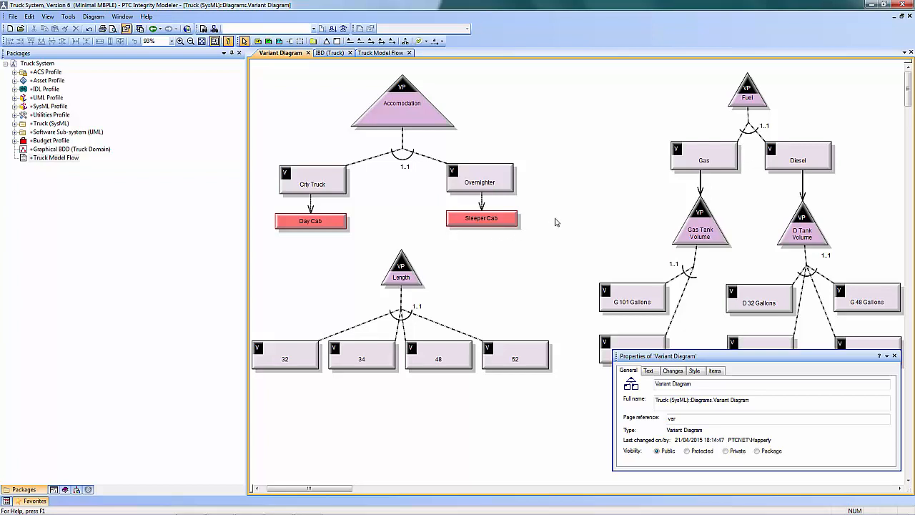
pyautogui.click(334, 54)
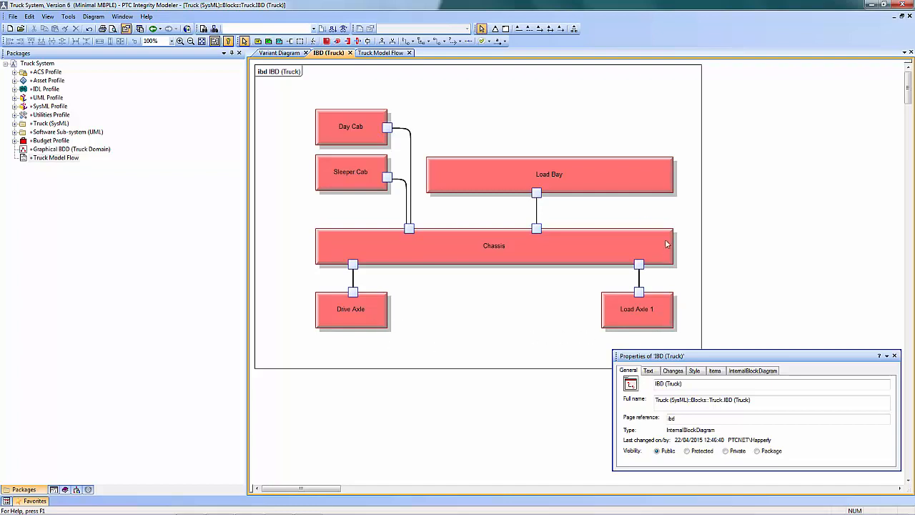
pyautogui.click(288, 55)
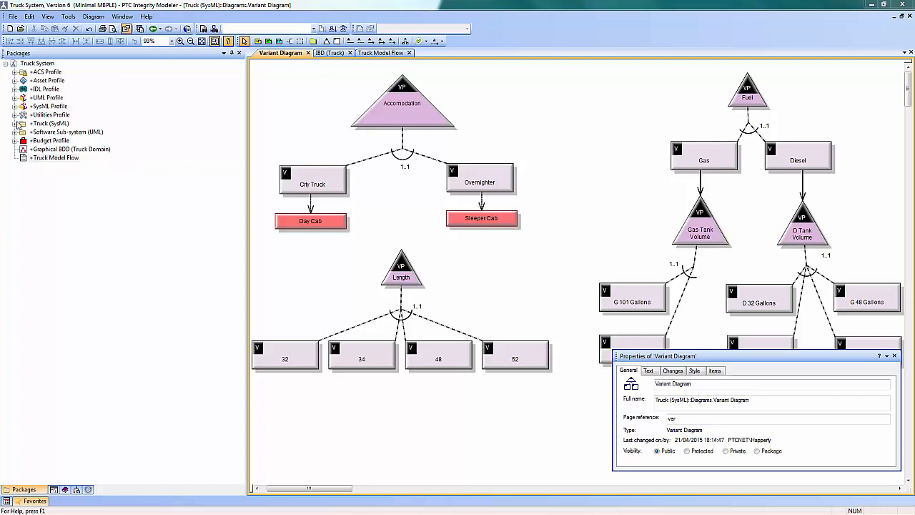
# Open Decision Set1 in the Truck (SysML) package for editing and set the City Truck variant's decision to Include.
pyautogui.click(15, 123)
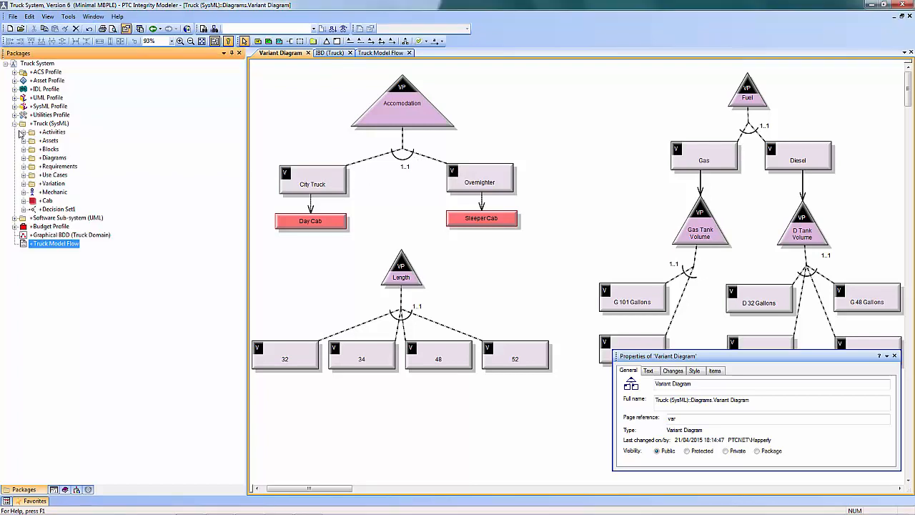
pyautogui.click(59, 209)
pyautogui.rightClick(59, 210)
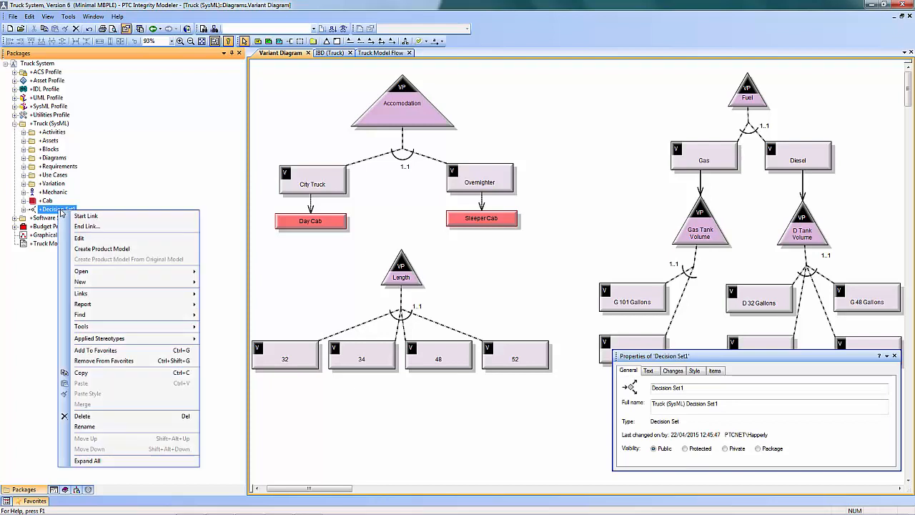
pyautogui.click(81, 238)
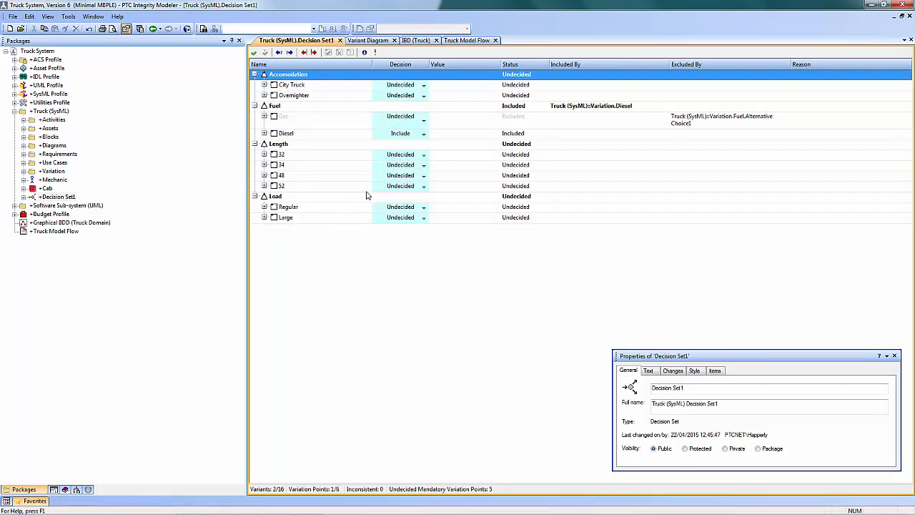
pyautogui.click(424, 85)
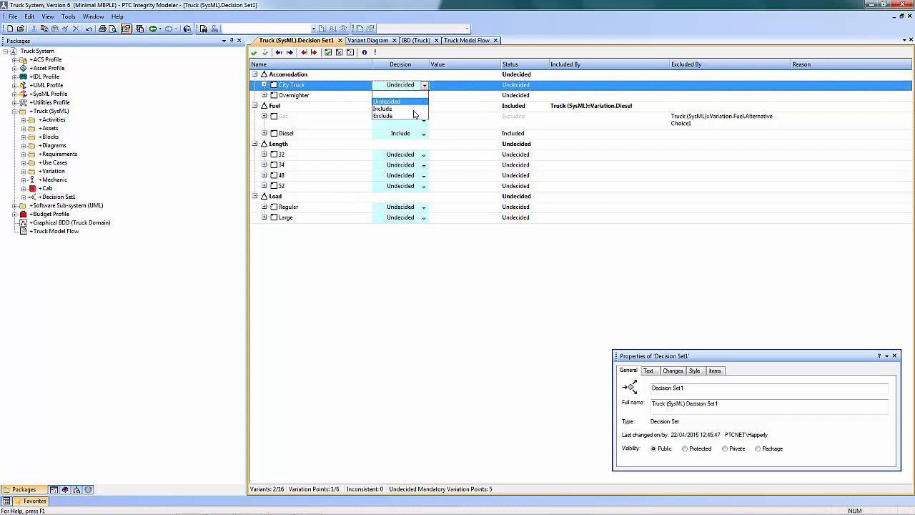
pyautogui.click(390, 108)
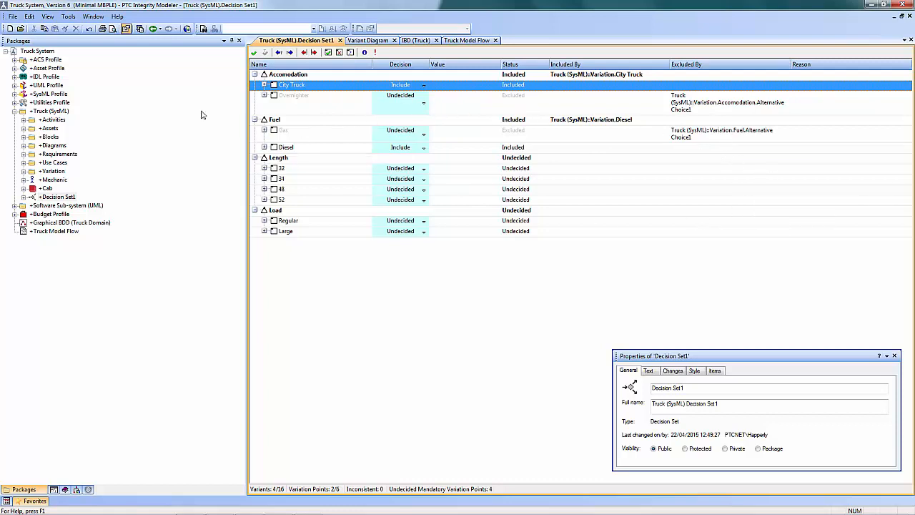
# In Variant Selector, reset City Truck to undecided, include Overnighter for the Accomodation variation point, and close the selector.
pyautogui.click(69, 19)
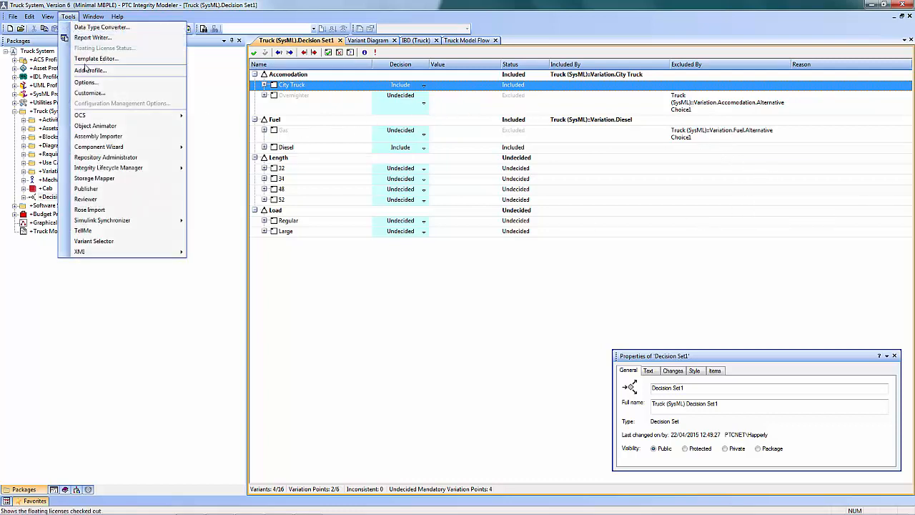
pyautogui.click(133, 241)
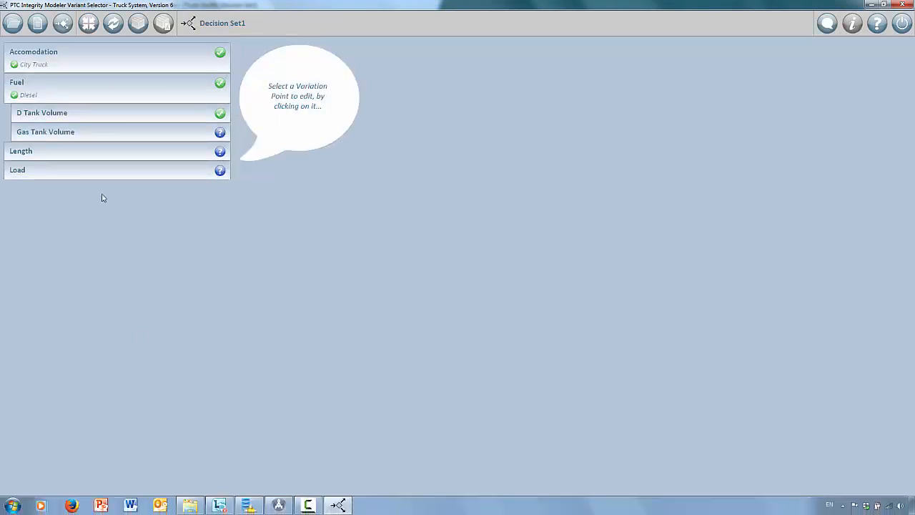
pyautogui.click(33, 63)
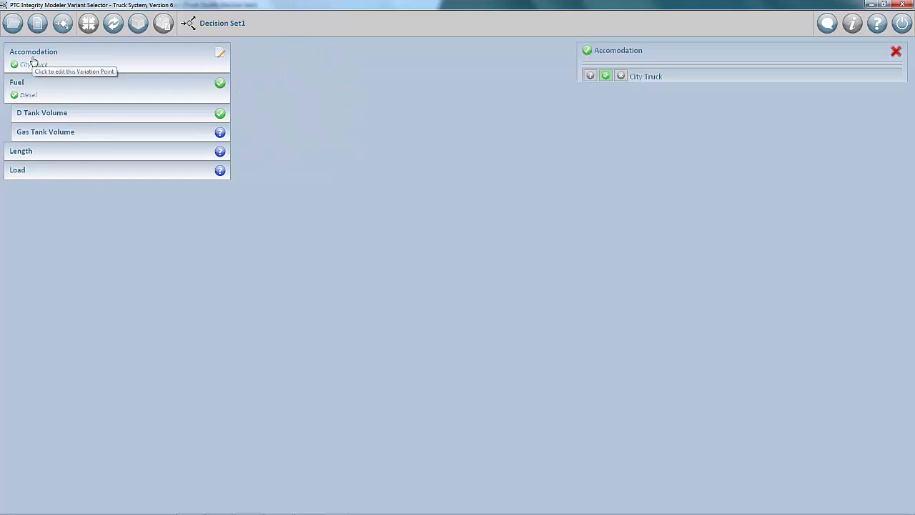
pyautogui.click(591, 77)
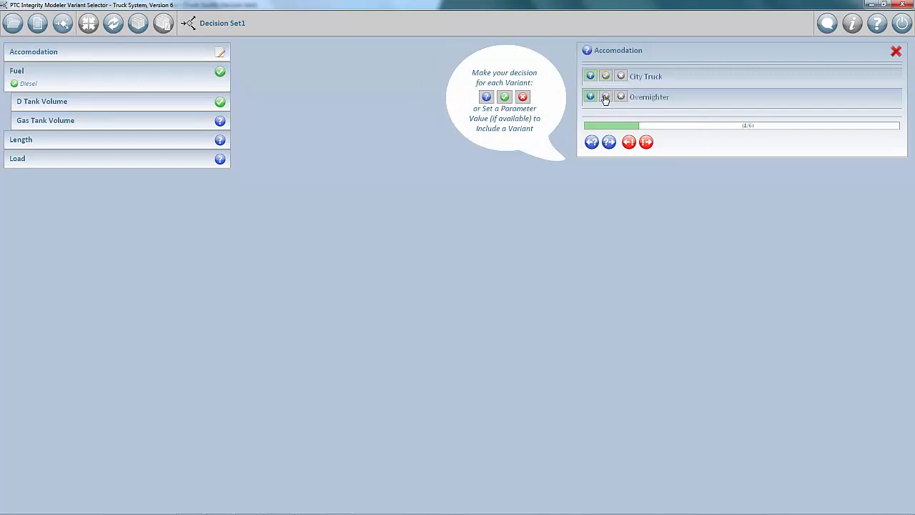
pyautogui.click(609, 99)
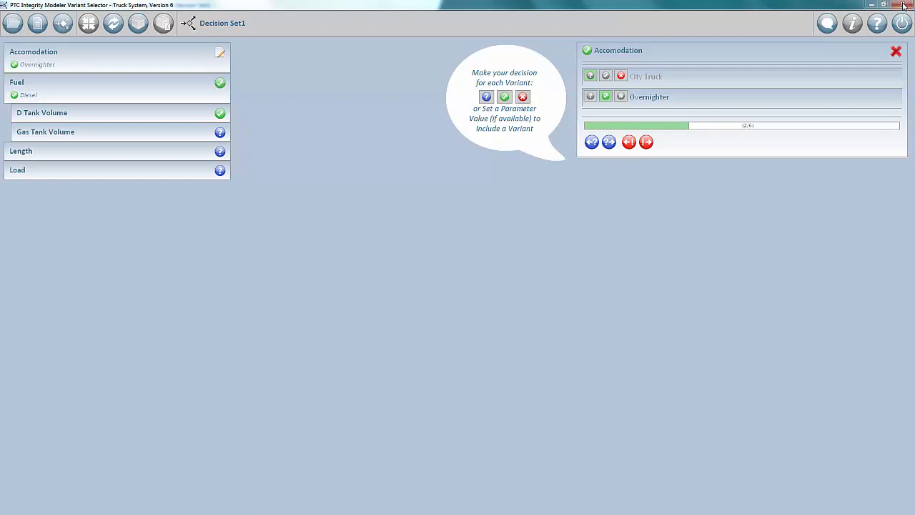
pyautogui.click(902, 4)
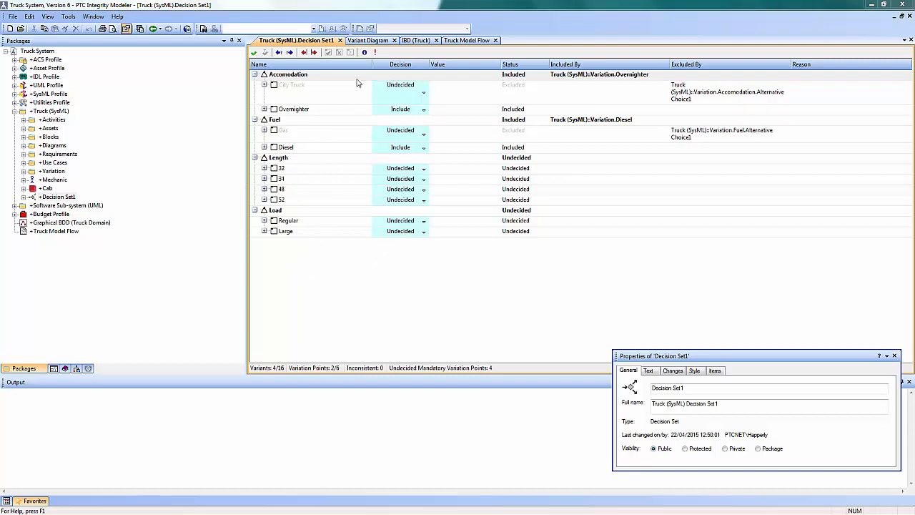
# Check the Accomodation variants in the Variant Diagram against the cab parts in IBD (Truck).
pyautogui.click(382, 42)
pyautogui.click(382, 42)
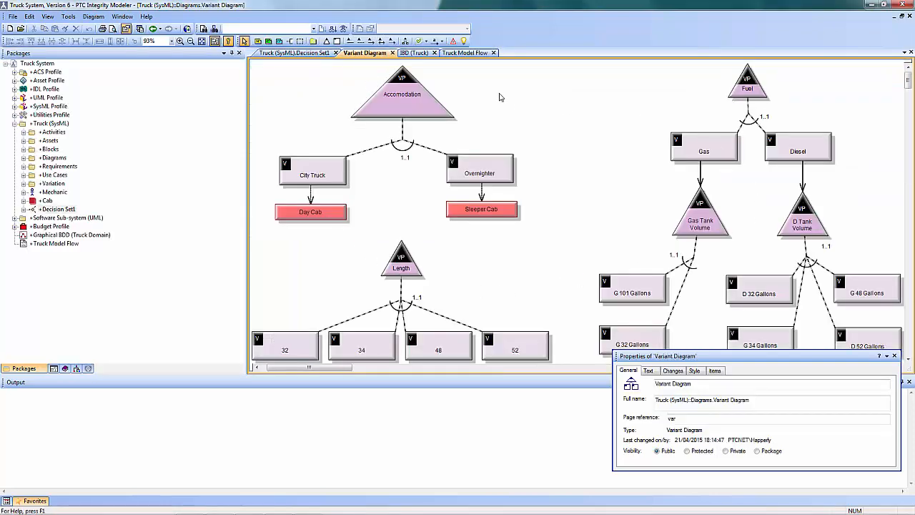
pyautogui.click(422, 54)
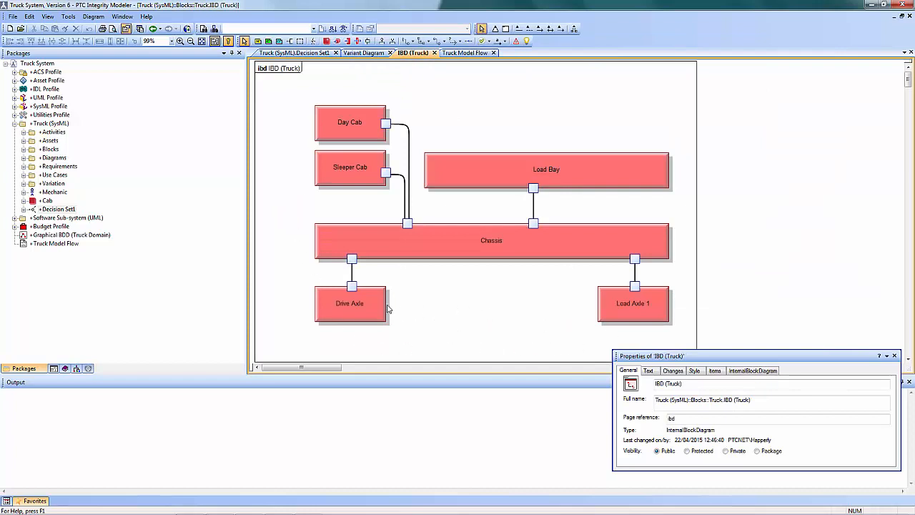
# Create a product model from Decision Set1 and open its IBD (Truck) through the Truck Model Flow.
pyautogui.rightClick(60, 211)
pyautogui.click(103, 249)
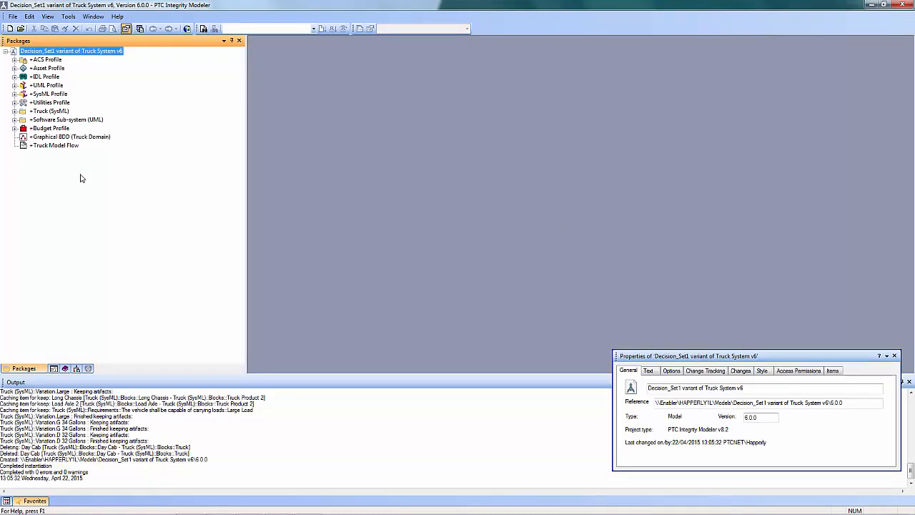
pyautogui.doubleClick(46, 147)
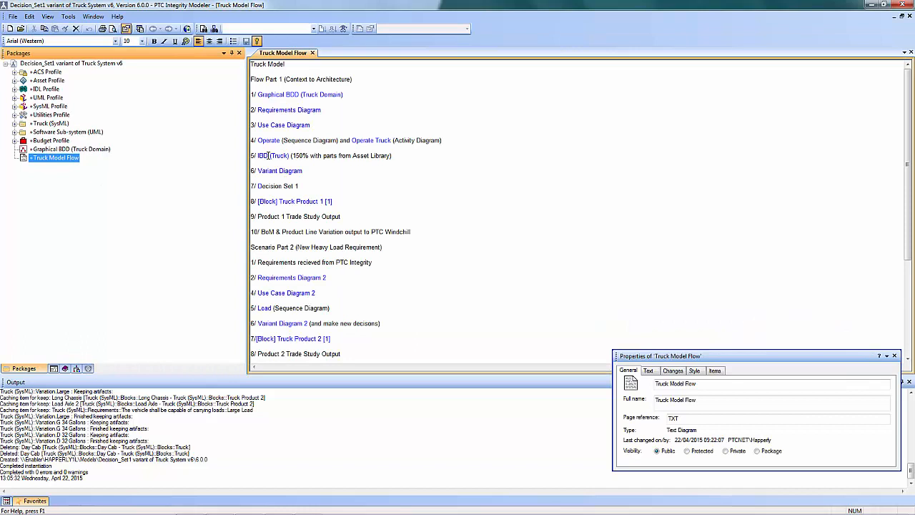
pyautogui.doubleClick(266, 156)
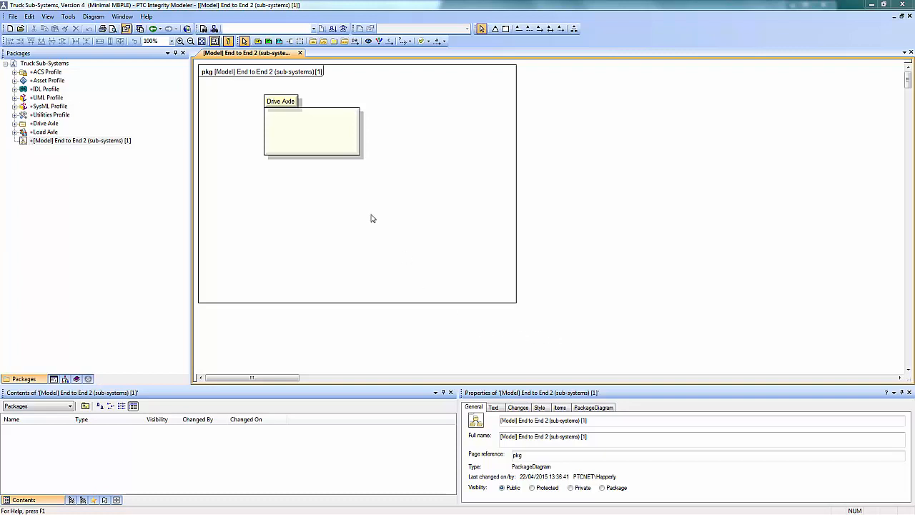
# In the Truck Sub-Systems model, examine the Drive Axle block definition diagram and the D Axle internal block diagram, and close both.
pyautogui.click(287, 101)
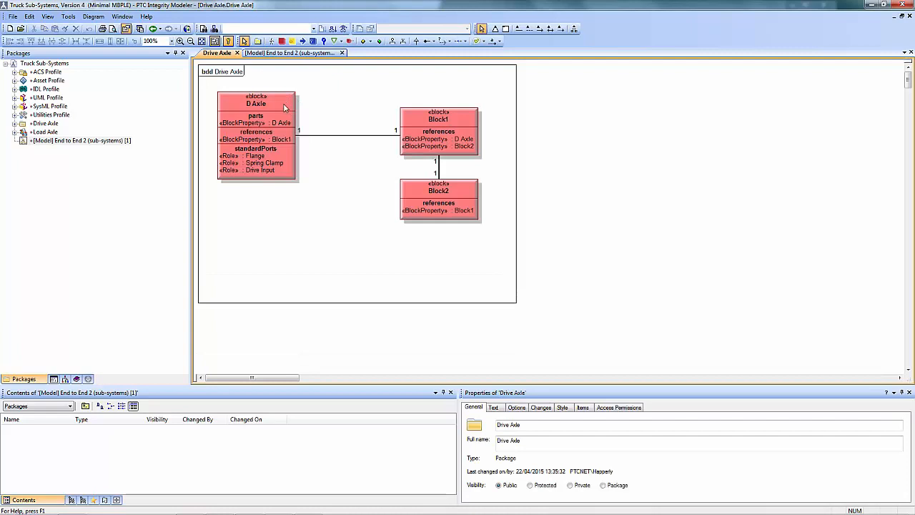
pyautogui.doubleClick(272, 100)
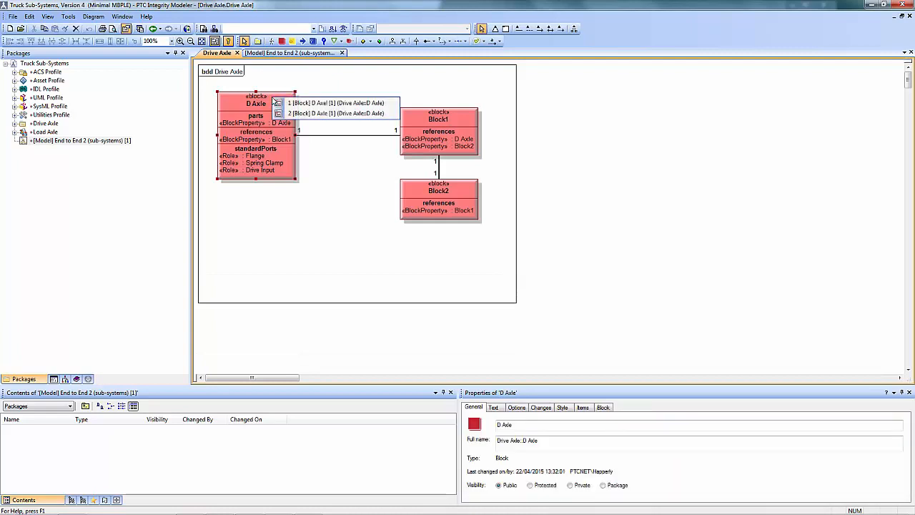
pyautogui.click(279, 102)
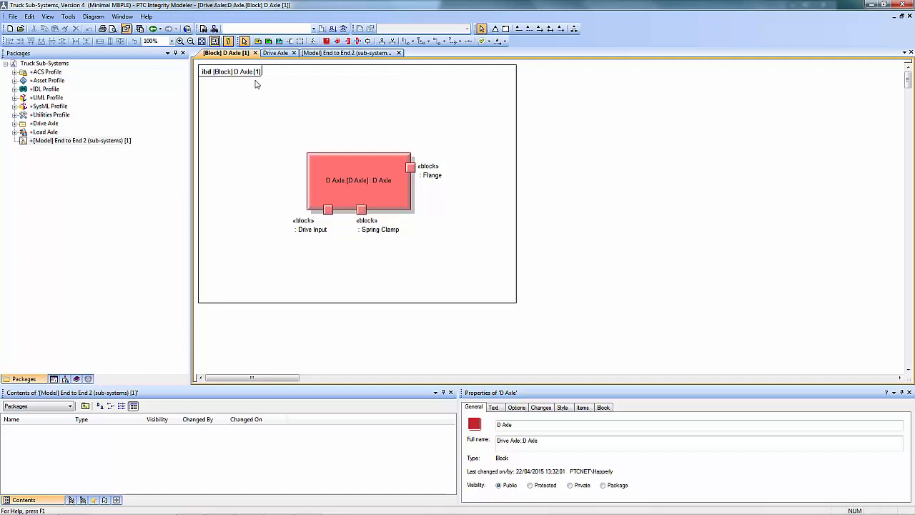
pyautogui.click(255, 53)
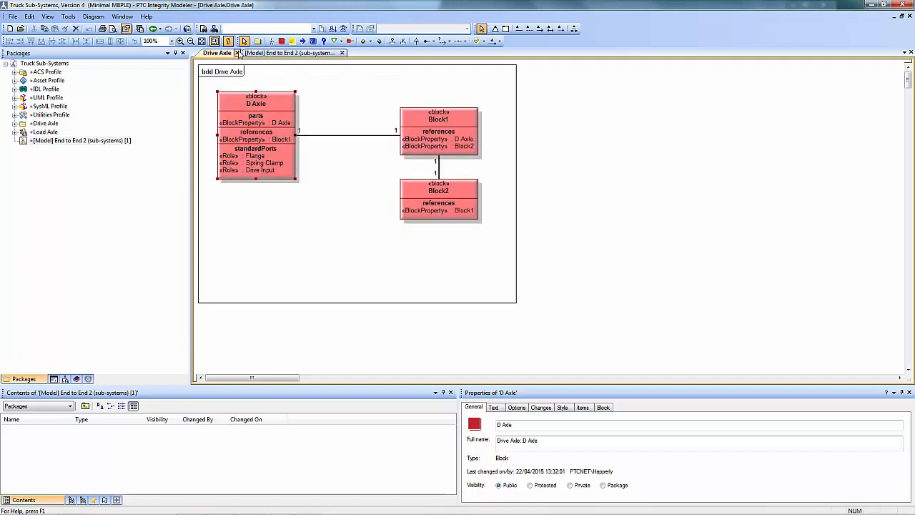
pyautogui.click(237, 53)
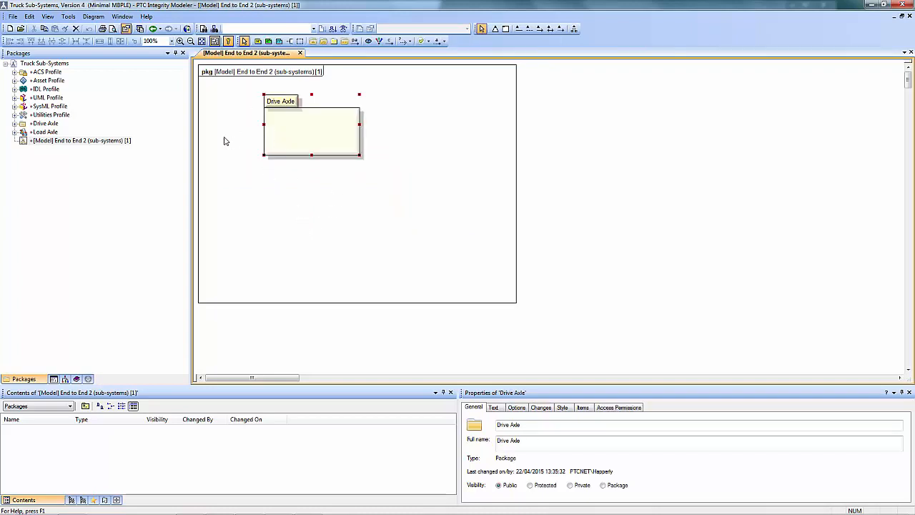
# Apply the Asset stereotype to the Drive Axle package in the End to End 2 (sub-systems) diagram.
pyautogui.rightClick(274, 103)
pyautogui.moveTo(335, 262)
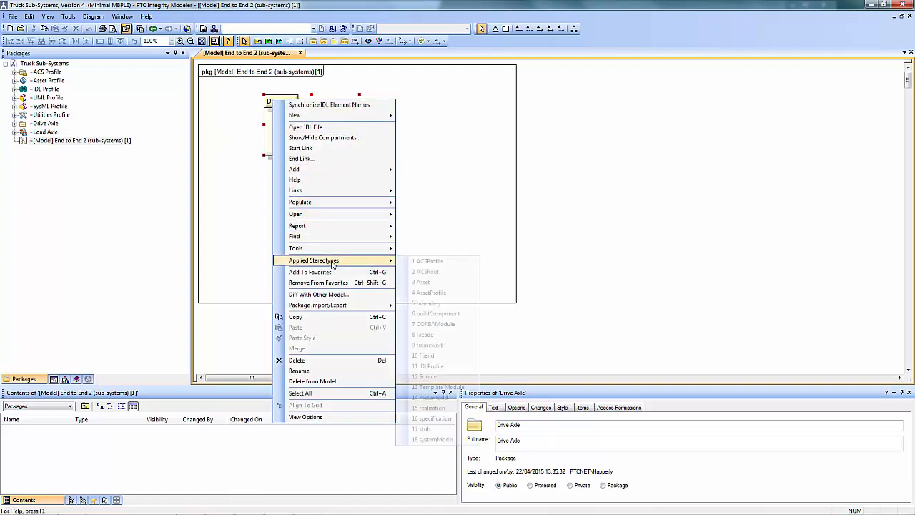
pyautogui.click(421, 282)
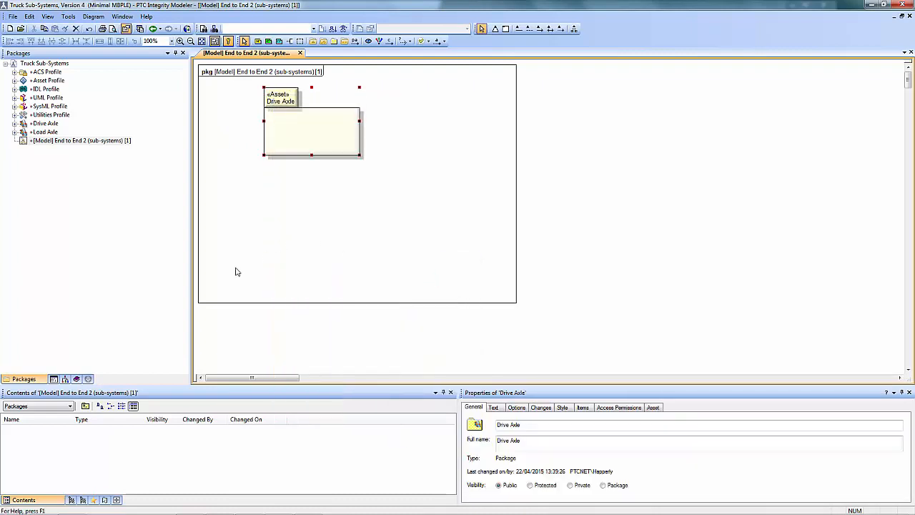
# Browse the Asset Library to the assets under PTC Library 1, PTC Cat 1.
pyautogui.click(88, 379)
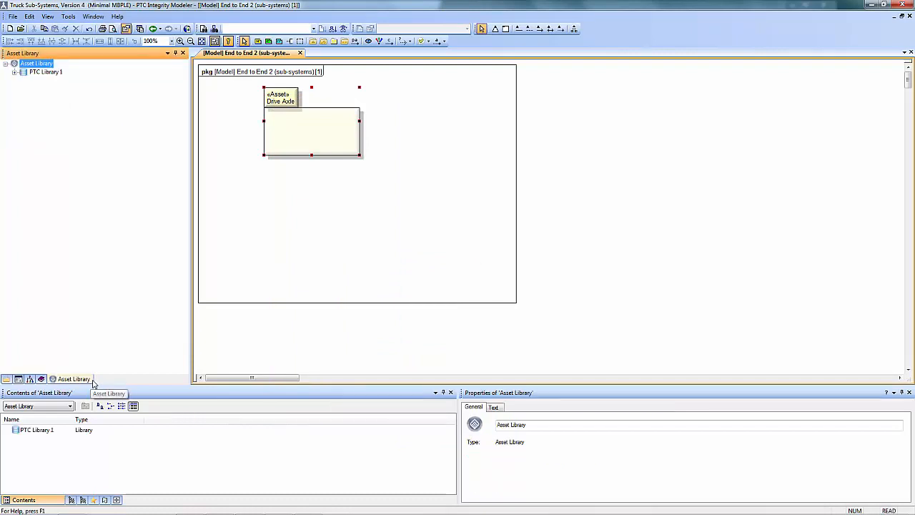
pyautogui.click(15, 72)
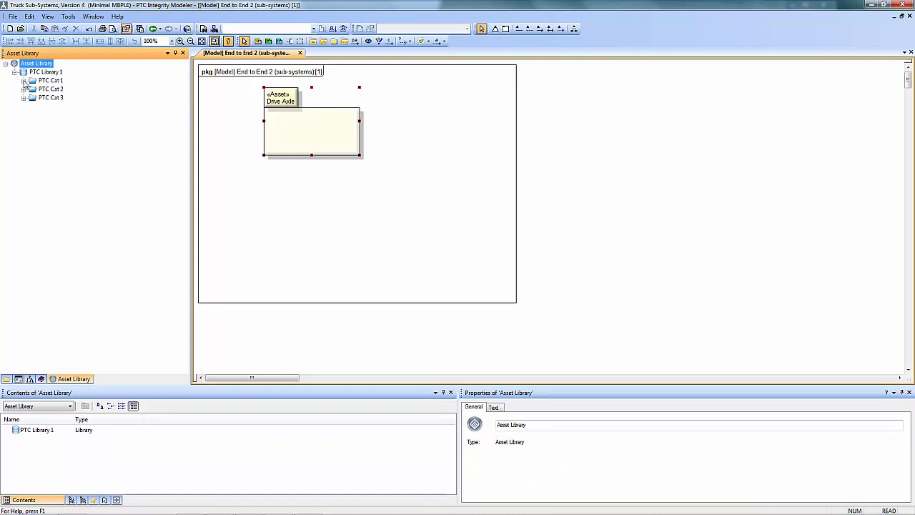
pyautogui.click(23, 80)
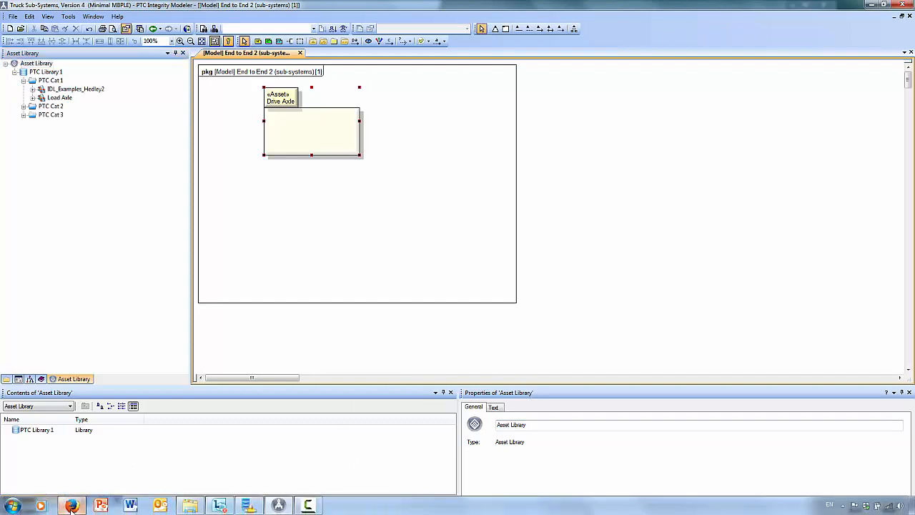
# Switch to the Asset Library website and browse PTC Library 1 to the assets under PTC Cat 1.
pyautogui.click(72, 505)
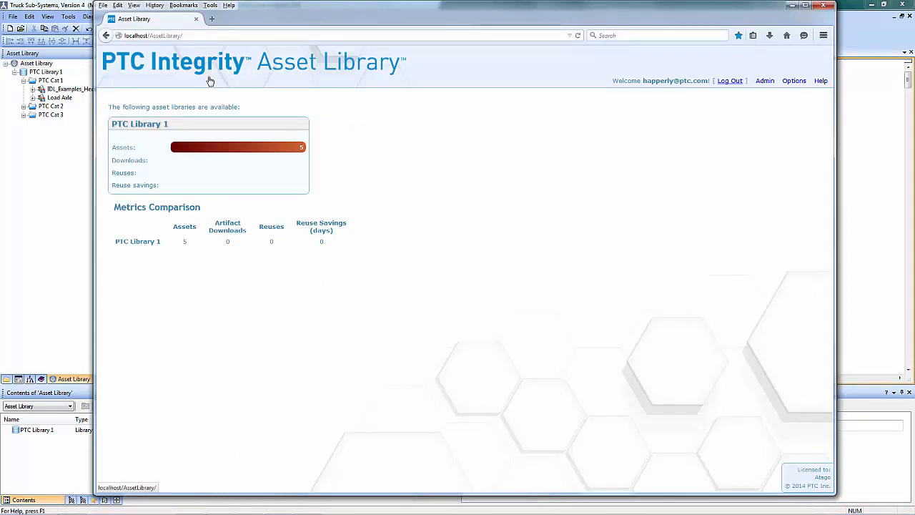
pyautogui.click(162, 133)
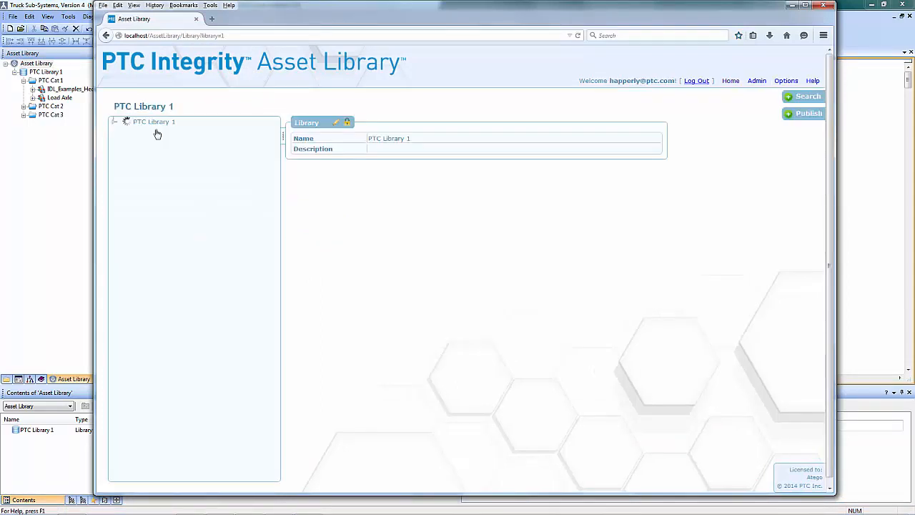
pyautogui.click(124, 133)
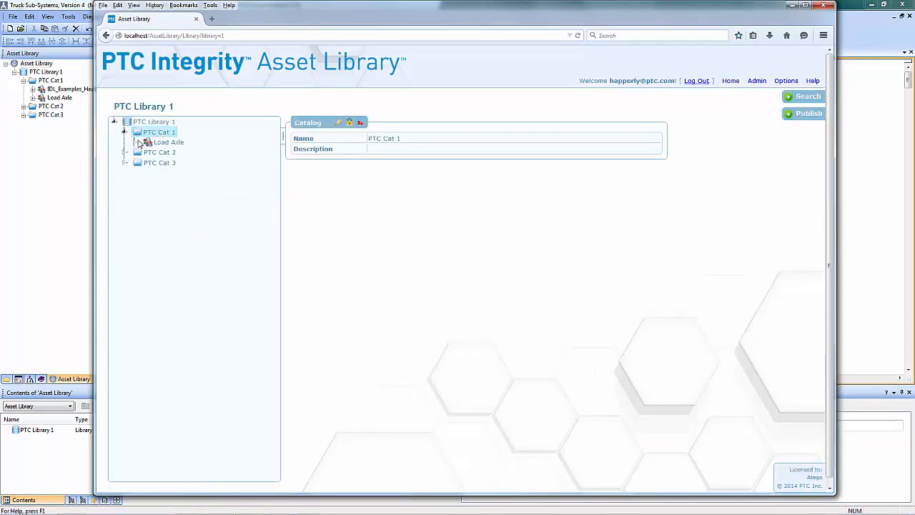
# Return to PTC Integrity Modeler and publish the Drive Axle package to the PTC Cat 1 catalog as version 6.
pyautogui.click(64, 188)
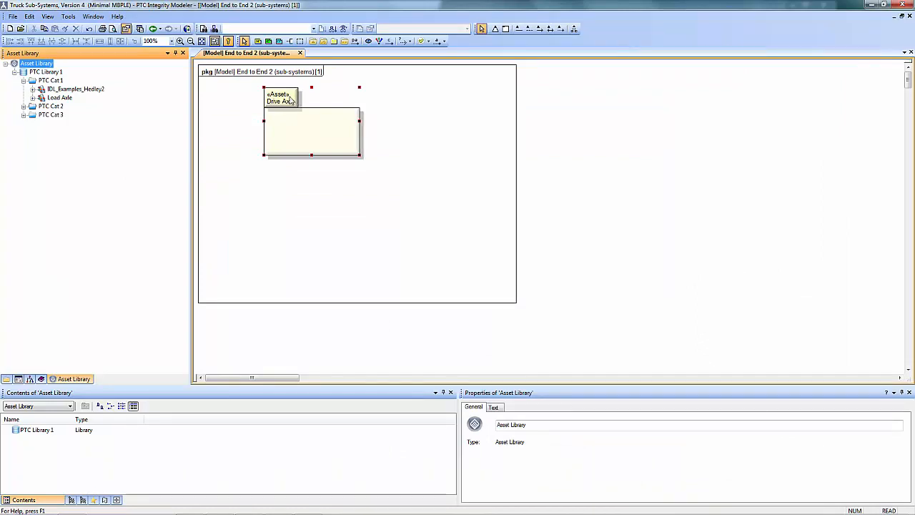
pyautogui.moveTo(291, 101); pyautogui.dragTo(56, 85)
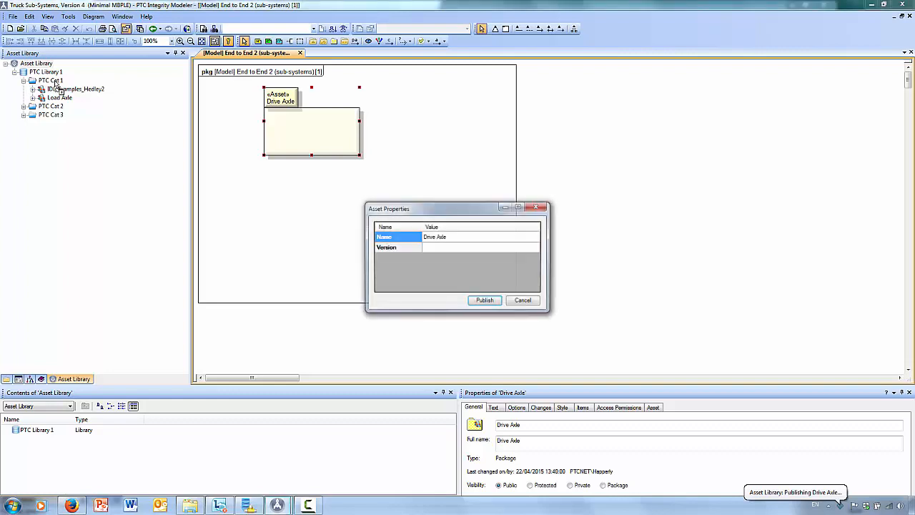
pyautogui.click(430, 250)
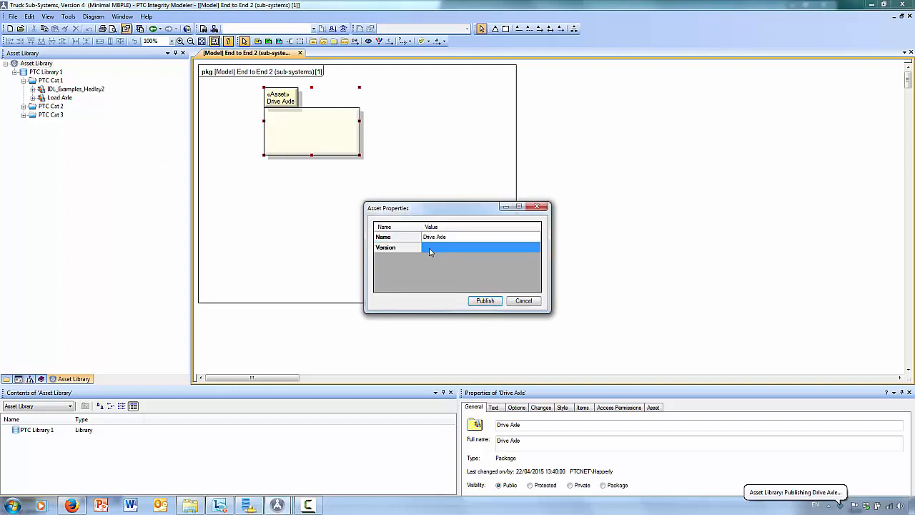
pyautogui.click(431, 250)
pyautogui.write('1')
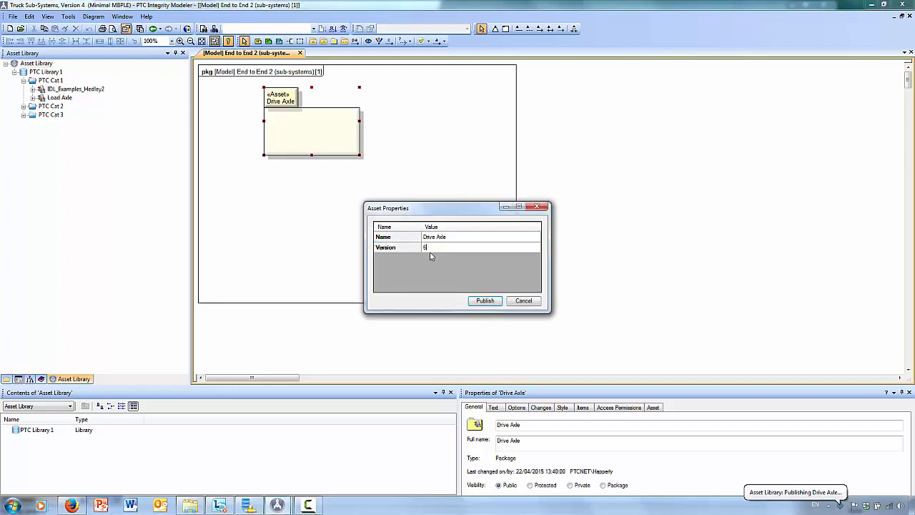
pyautogui.click(486, 301)
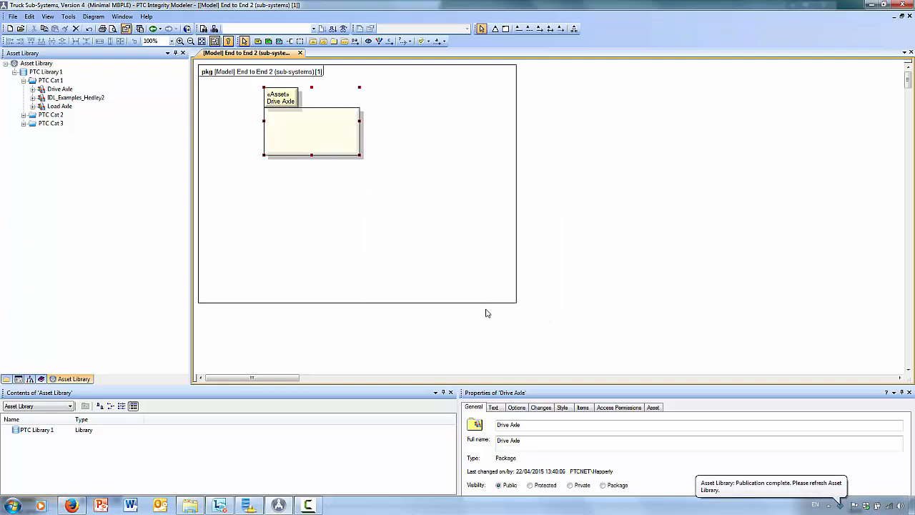
# Refresh the Asset Library website in a maximized window and browse the Design contents of the Drive Axle asset.
pyautogui.click(87, 507)
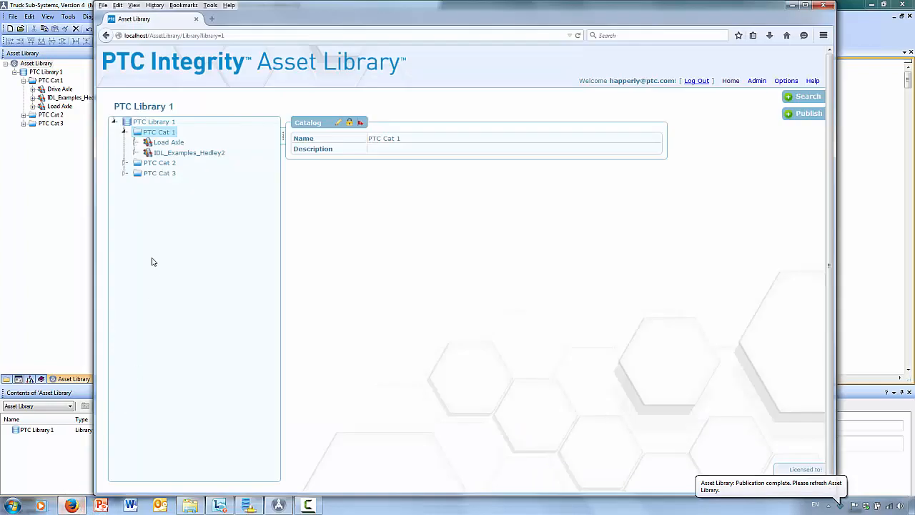
pyautogui.press('F5')
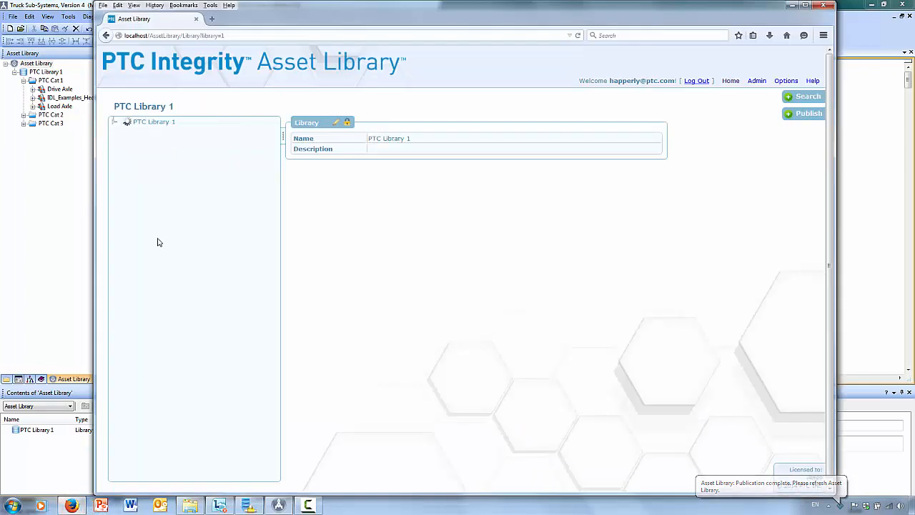
pyautogui.click(136, 163)
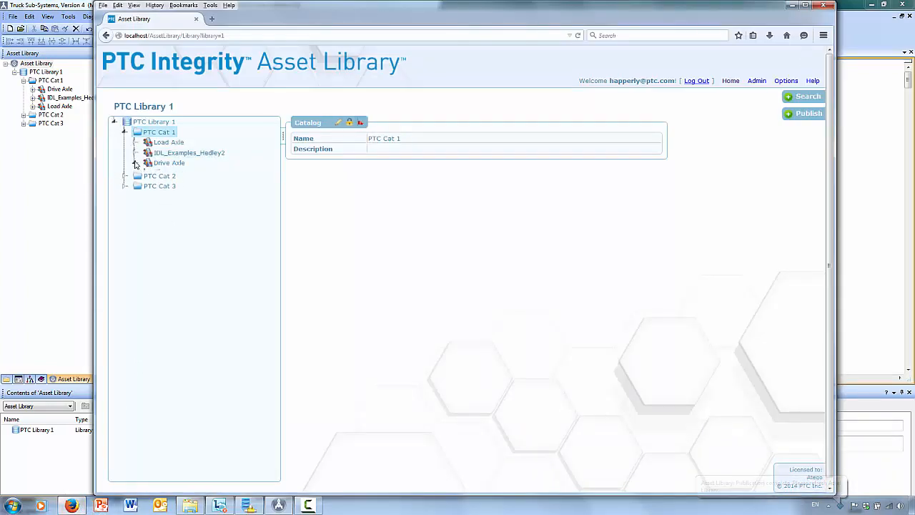
pyautogui.click(145, 173)
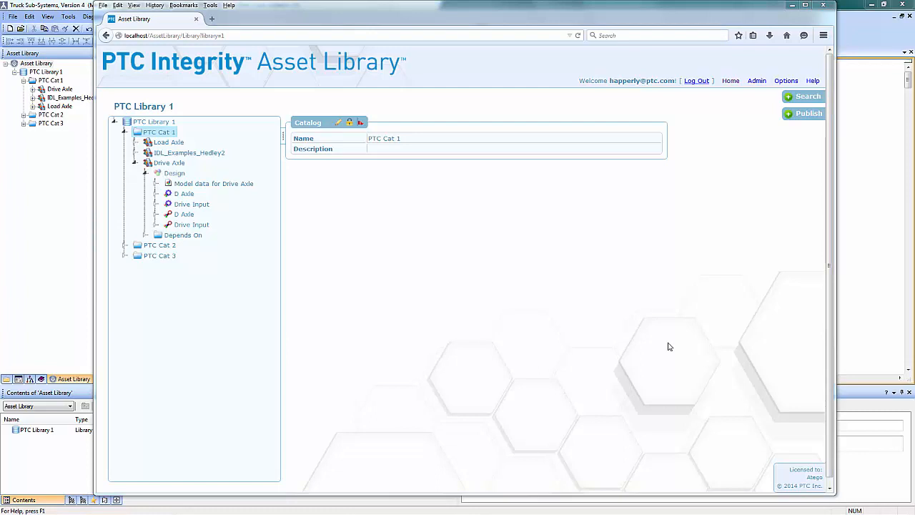
pyautogui.click(805, 5)
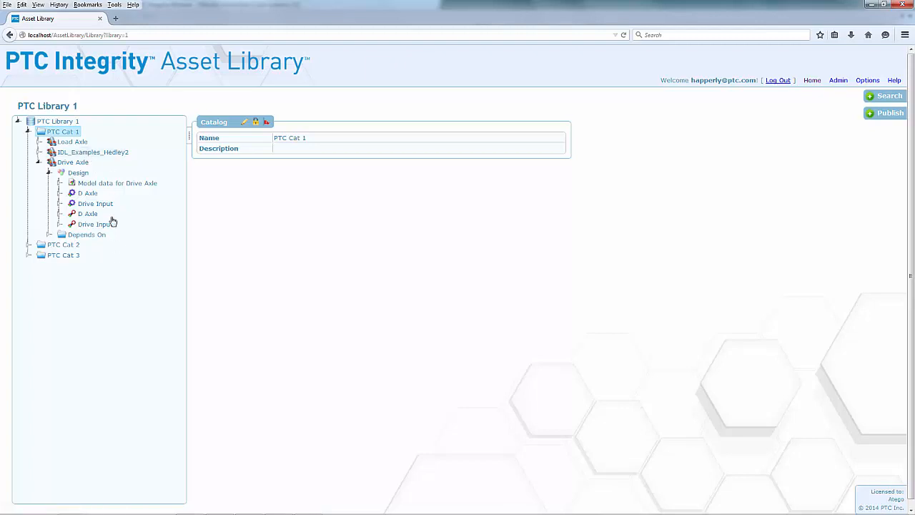
# Edit the Drive Axle asset: set Development Effort to 34 days, Estimated Reuse Effort to 4 days and State to Published, and save.
pyautogui.click(75, 163)
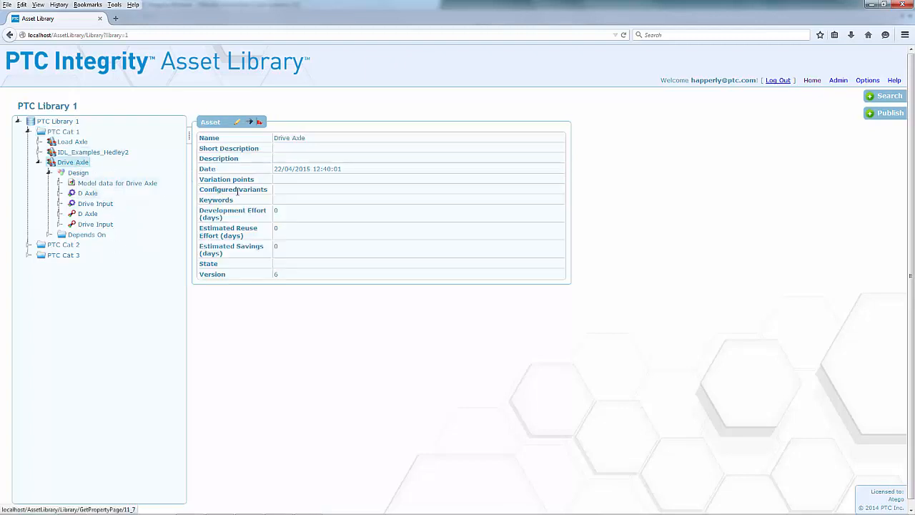
pyautogui.click(238, 123)
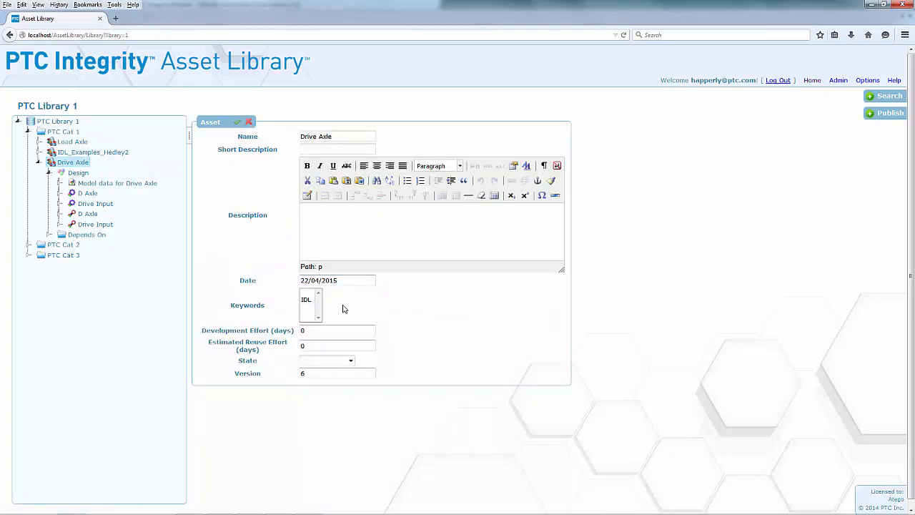
pyautogui.doubleClick(308, 329)
pyautogui.write('34')
pyautogui.doubleClick(301, 345)
pyautogui.write('4')
pyautogui.click(350, 360)
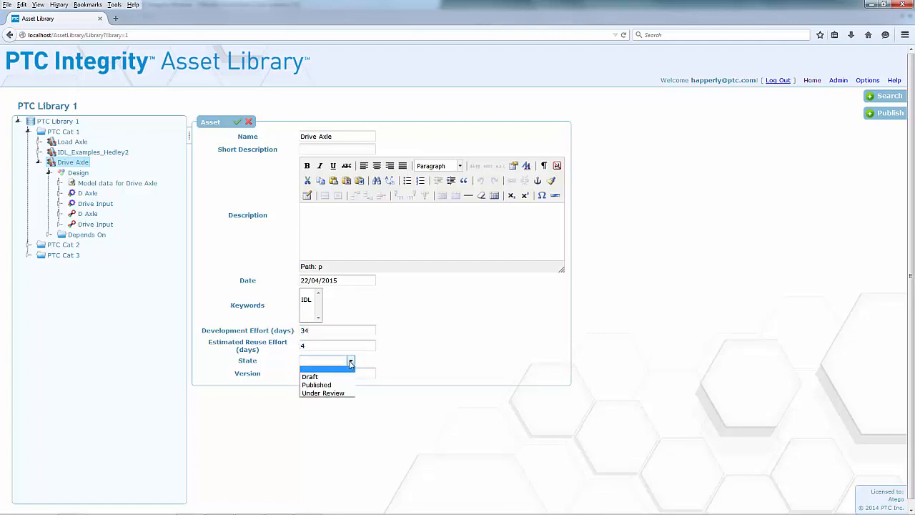
pyautogui.click(319, 384)
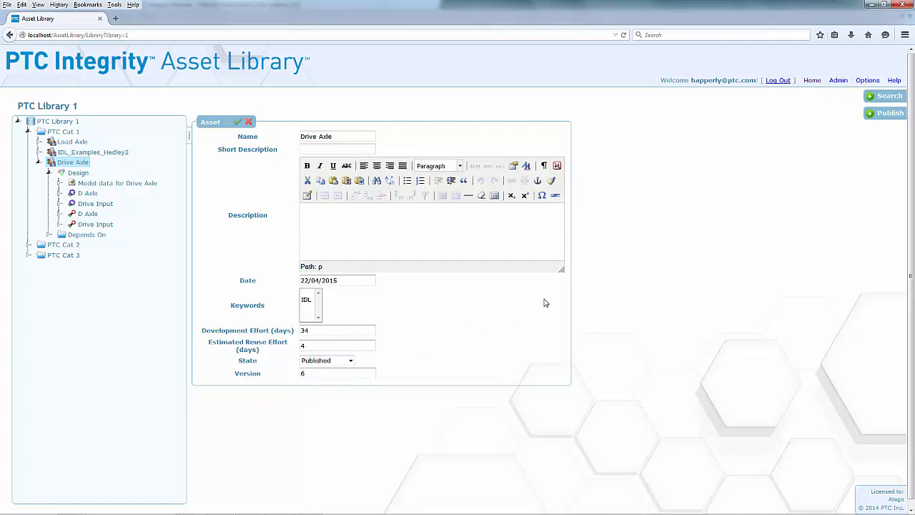
pyautogui.click(237, 123)
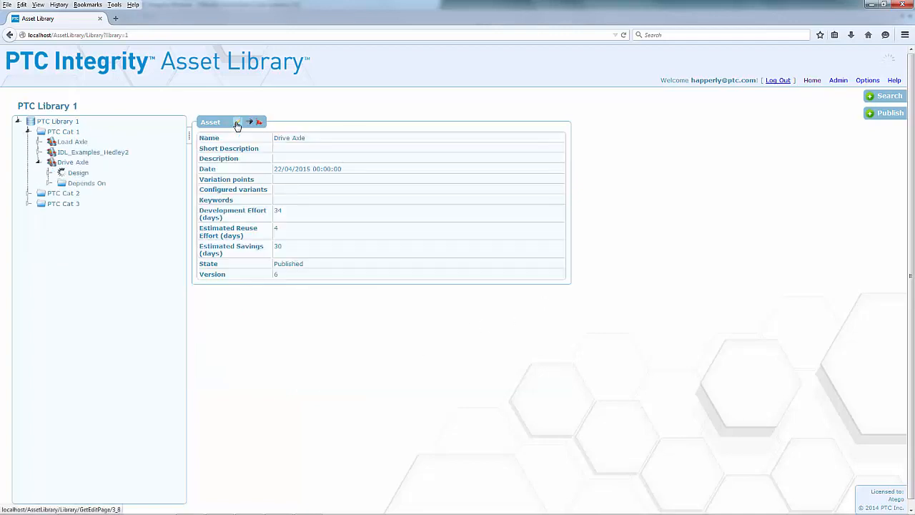
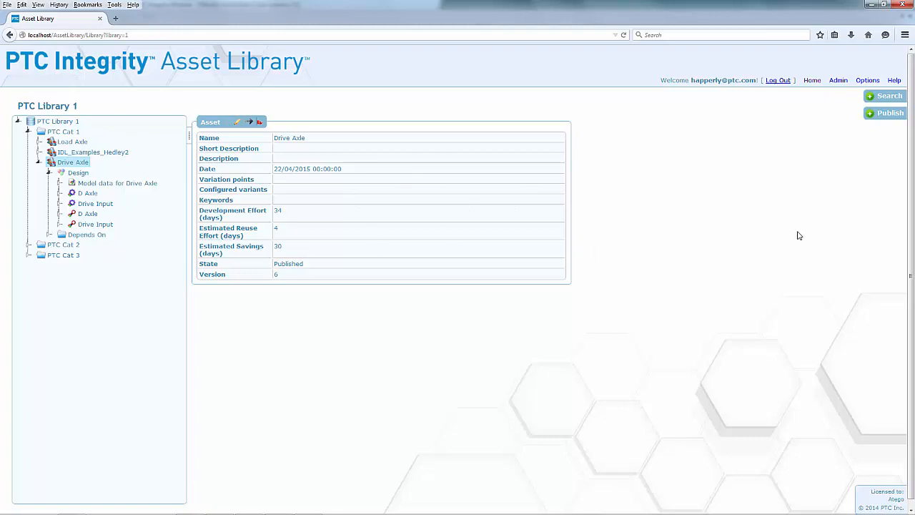
# Search the asset library for the text "axle" without any keyword or state filter.
pyautogui.click(889, 97)
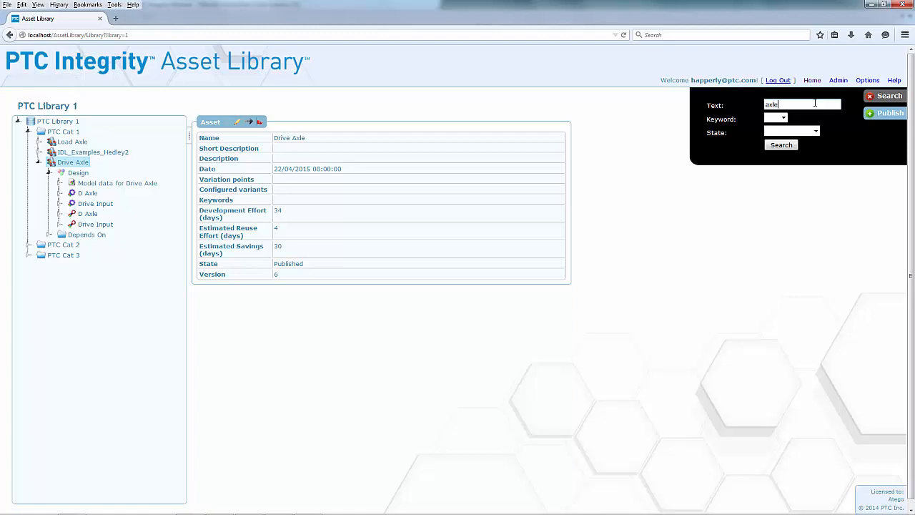
pyautogui.click(783, 118)
pyautogui.click(811, 121)
pyautogui.click(792, 147)
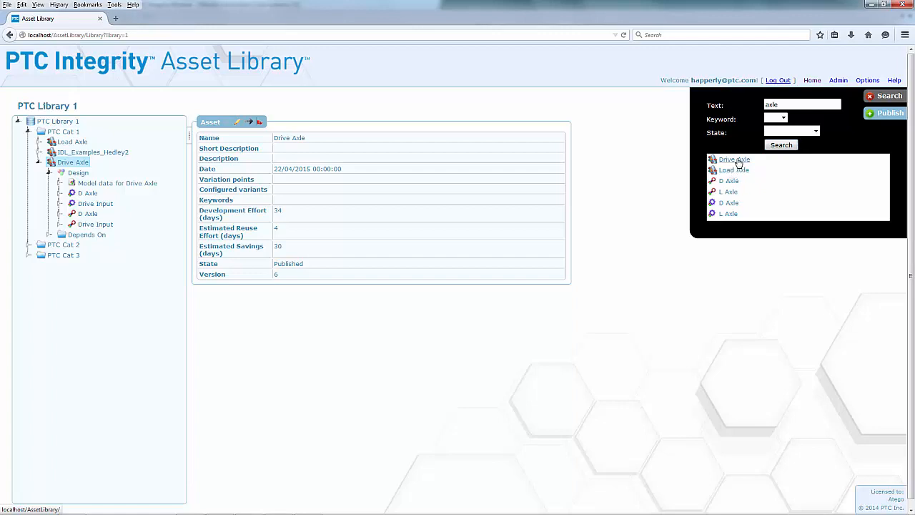
# Examine the properties of the Load Axle, Drive Axle, D Axle and L Axle search results, ending on Drive Axle.
pyautogui.click(733, 170)
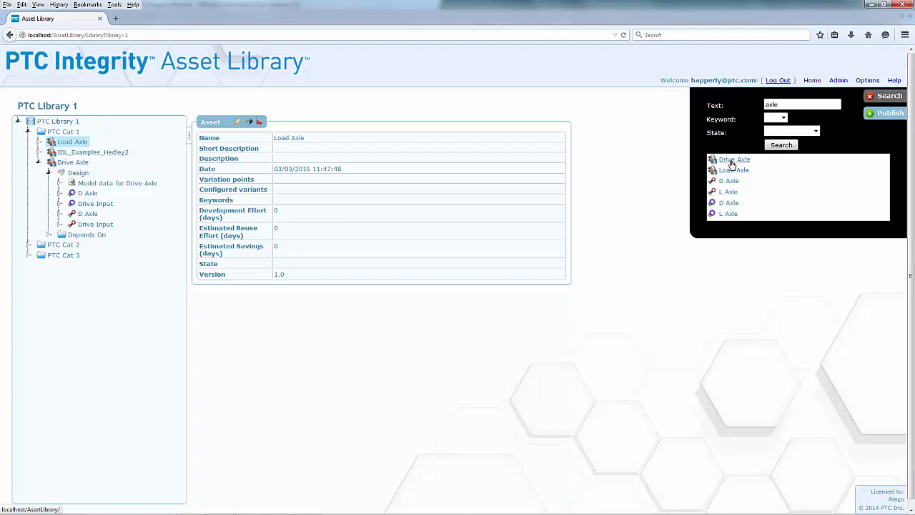
pyautogui.click(728, 160)
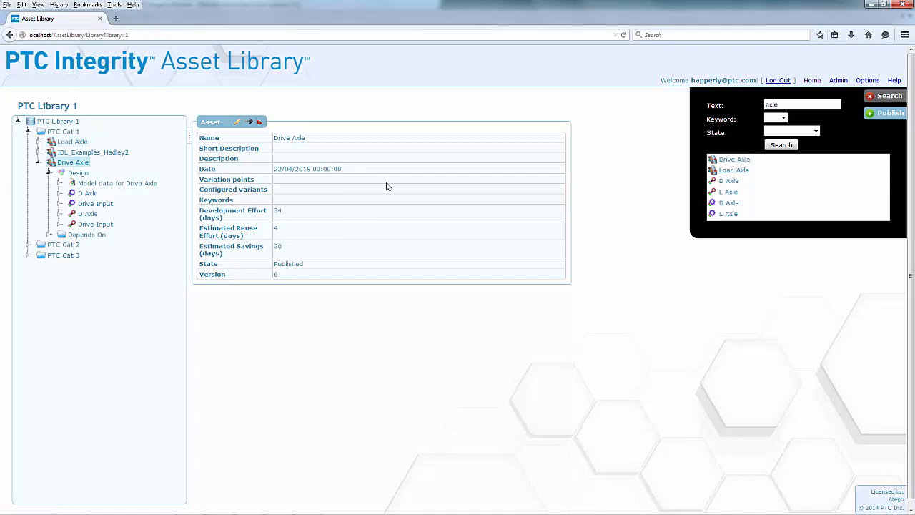
pyautogui.click(729, 182)
pyautogui.click(727, 192)
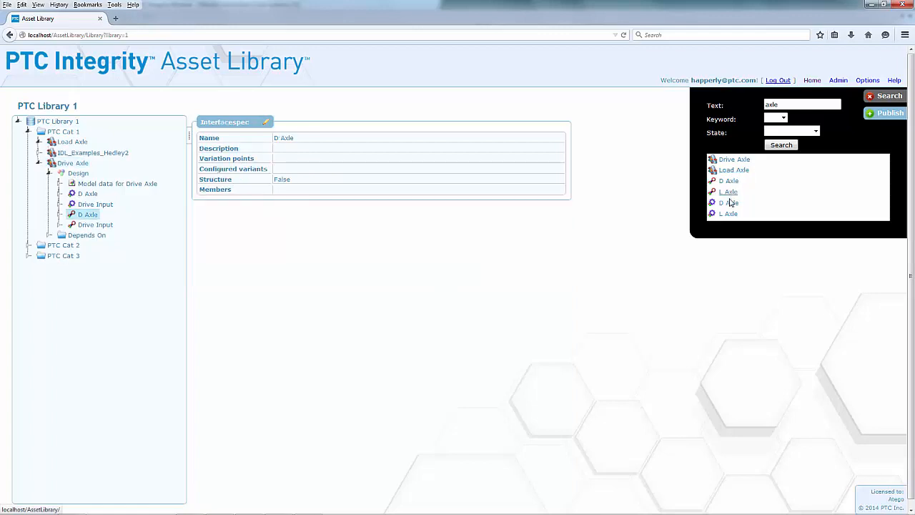
pyautogui.click(729, 213)
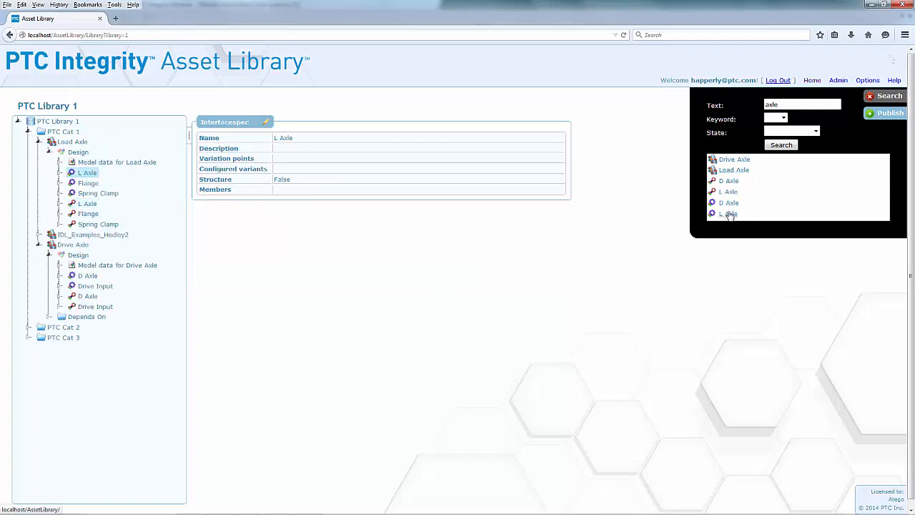
pyautogui.click(737, 160)
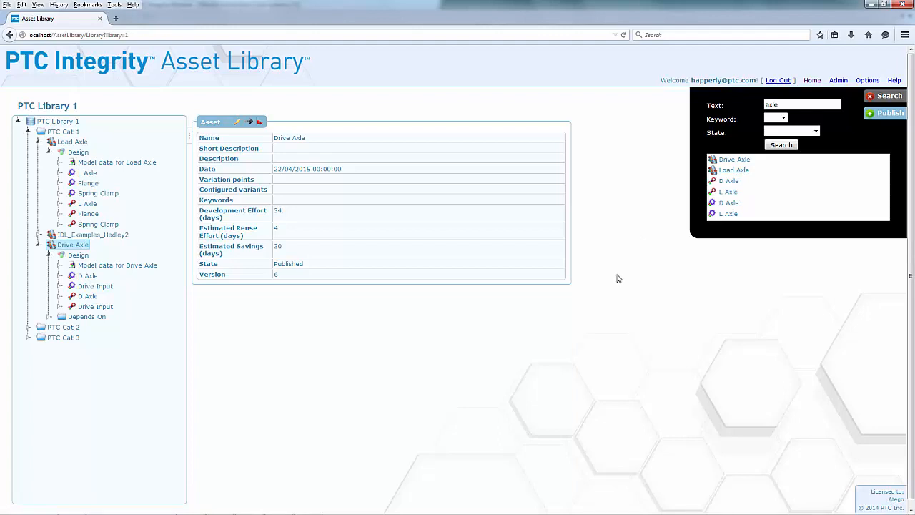
# Select the PTC Cat 1 catalog in the library tree and toggle its flag.
pyautogui.click(64, 133)
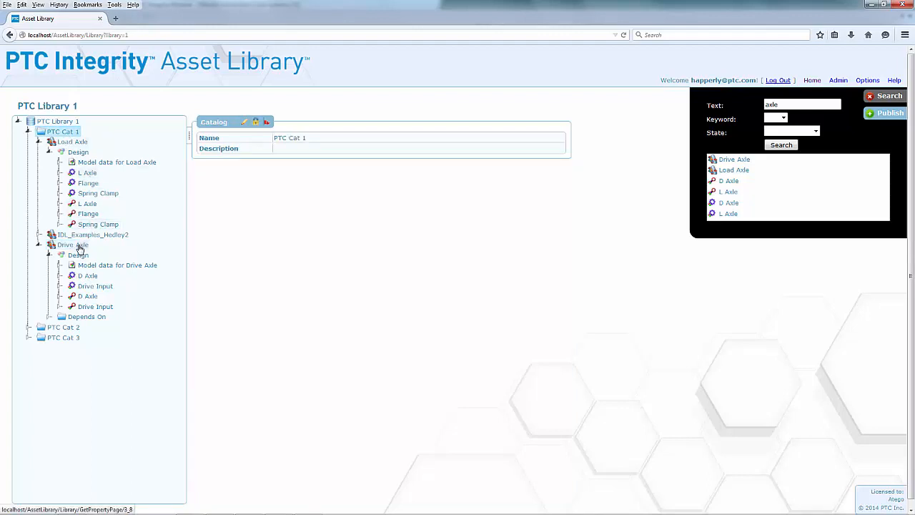
pyautogui.click(269, 124)
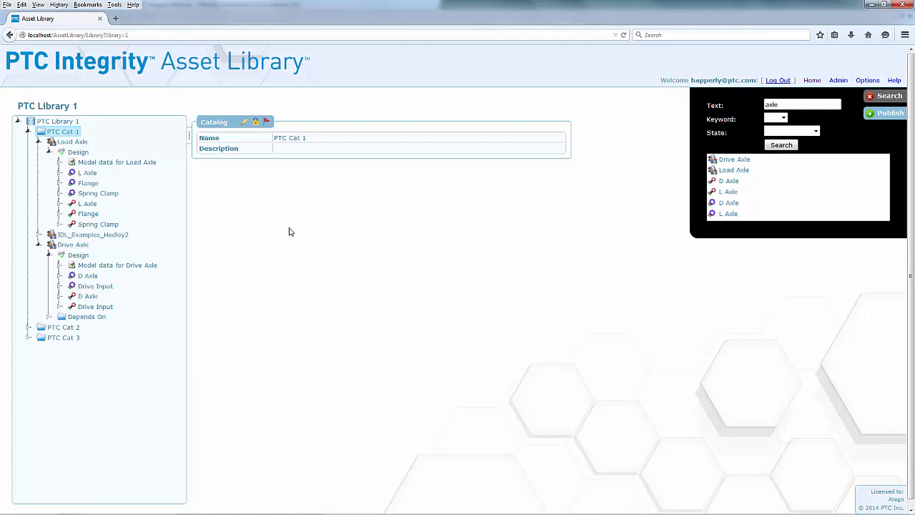
# Switch to the Truck System model, reuse the Drive Axle asset in the Truck Packages diagram as SysML, and enlarge the placed package.
pyautogui.moveTo(250, 507)
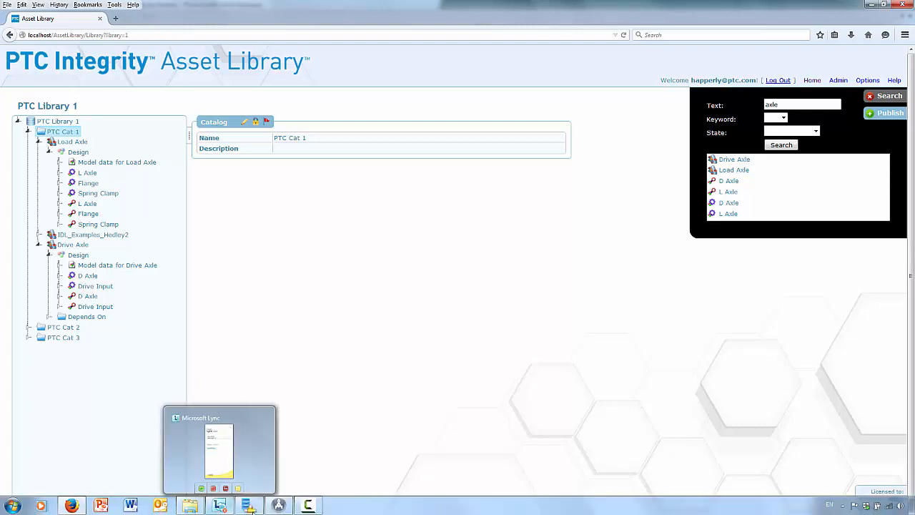
pyautogui.click(278, 506)
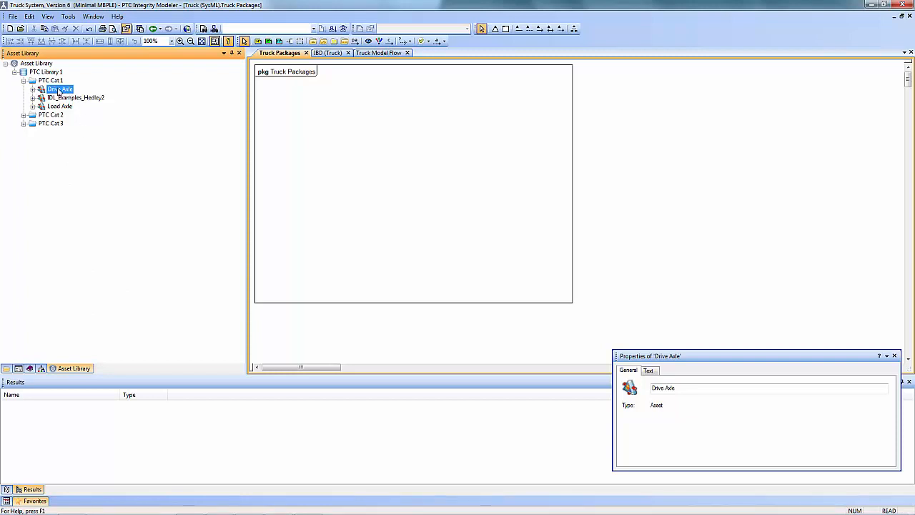
pyautogui.moveTo(66, 93); pyautogui.dragTo(302, 174)
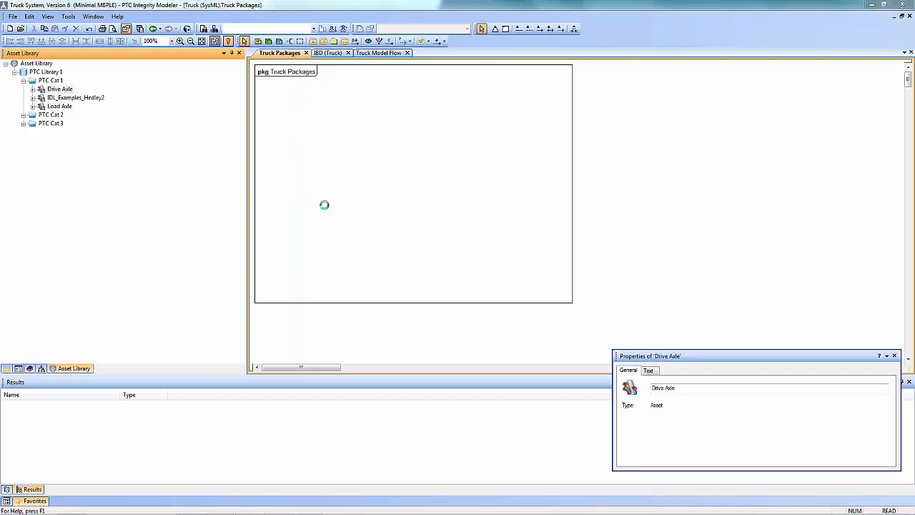
pyautogui.click(463, 254)
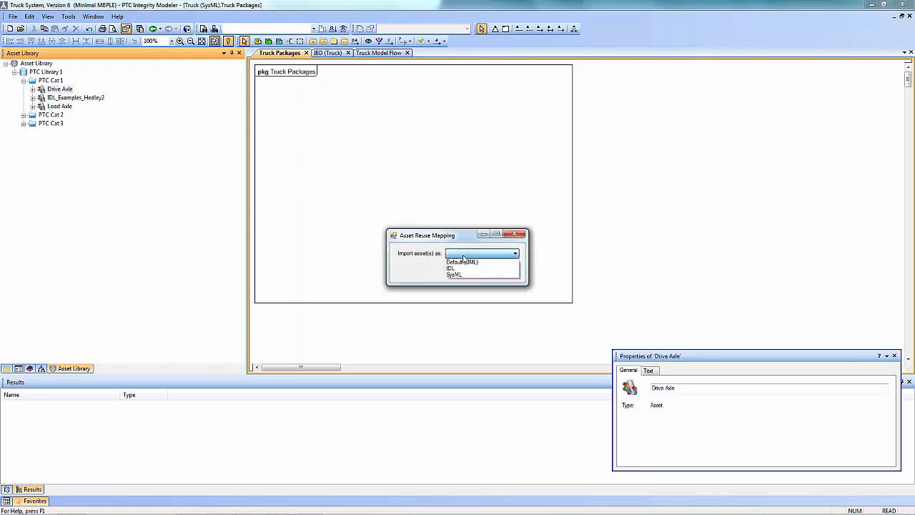
pyautogui.click(462, 275)
pyautogui.click(466, 269)
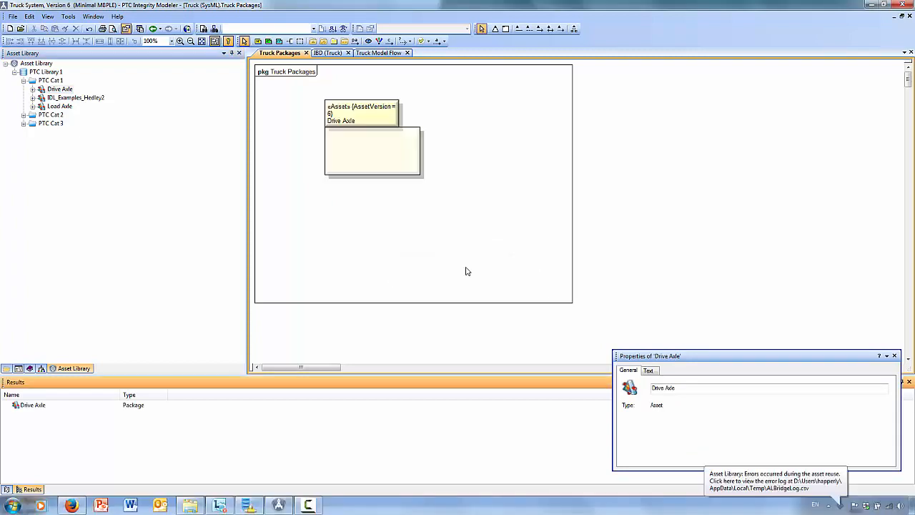
pyautogui.click(365, 121)
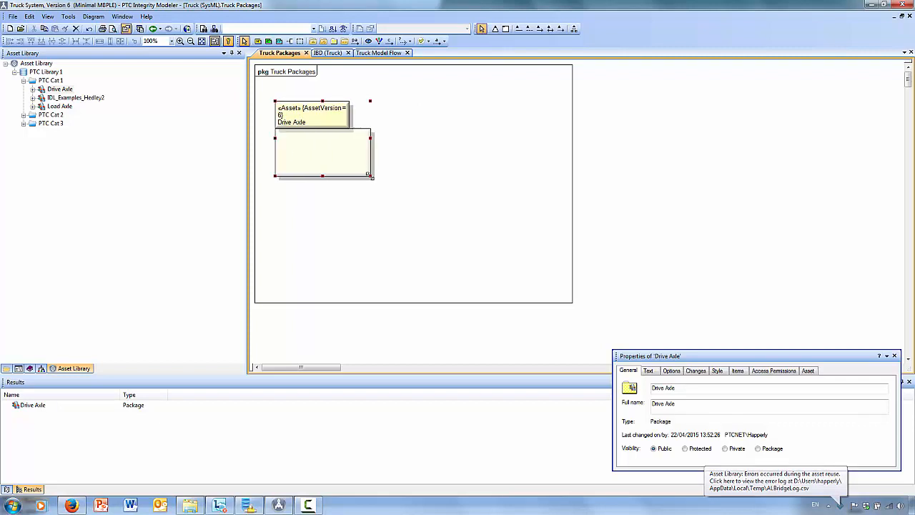
pyautogui.moveTo(370, 175); pyautogui.dragTo(532, 278)
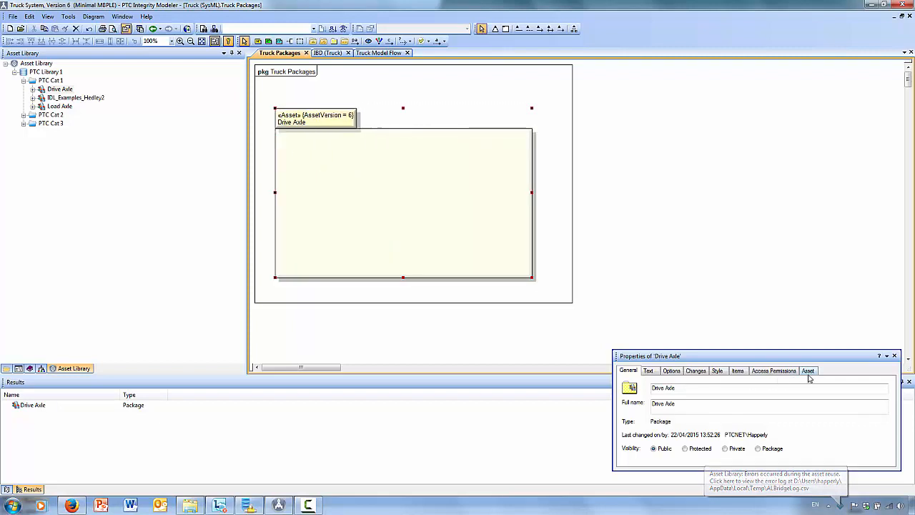
# Check the asset tags of the Drive Axle package, and place the truck's Drive Axle part below Chassis in the IBD (Truck) diagram.
pyautogui.click(807, 370)
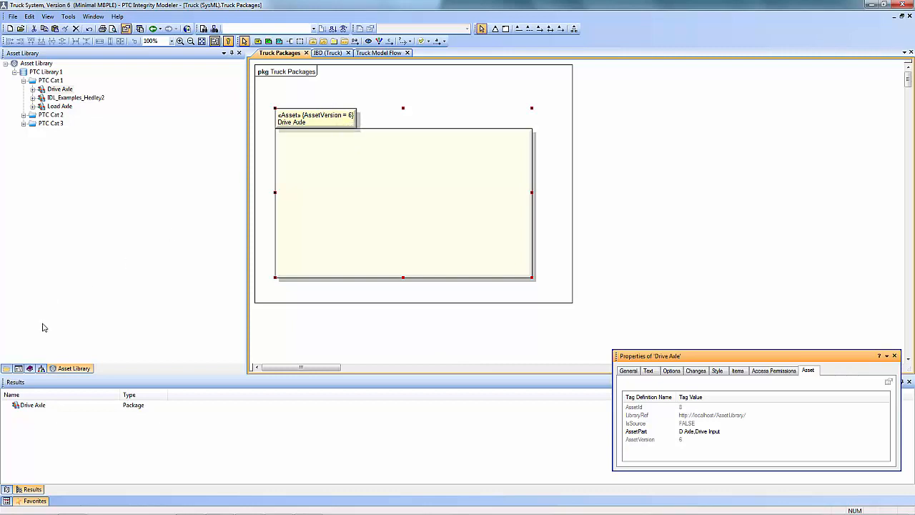
pyautogui.click(7, 369)
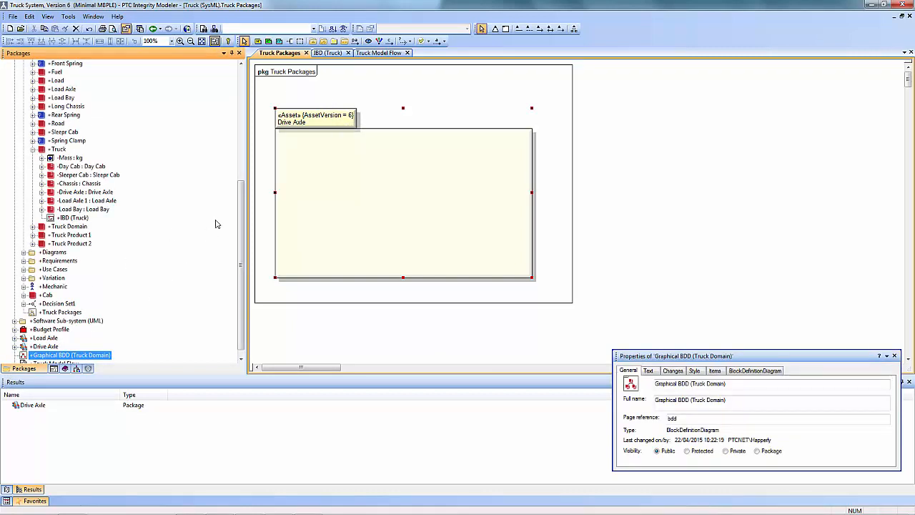
pyautogui.moveTo(243, 198); pyautogui.dragTo(242, 239)
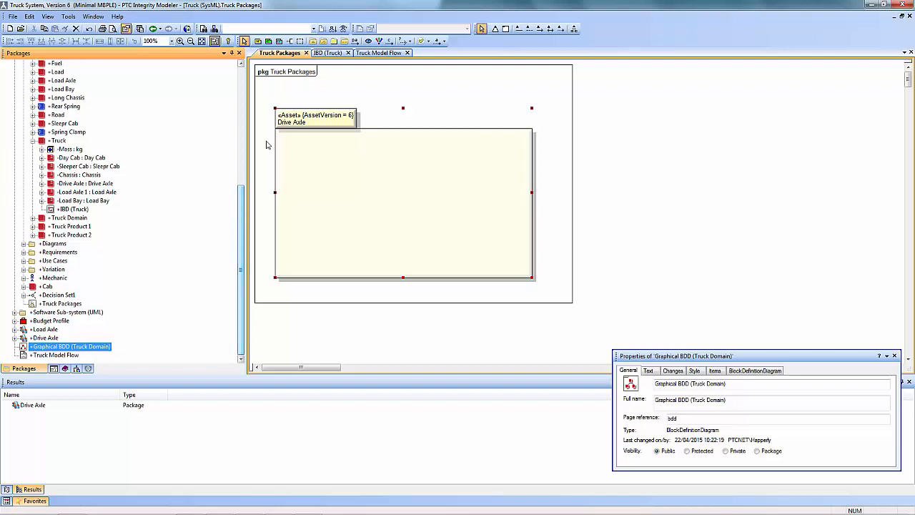
pyautogui.click(328, 53)
pyautogui.click(305, 125)
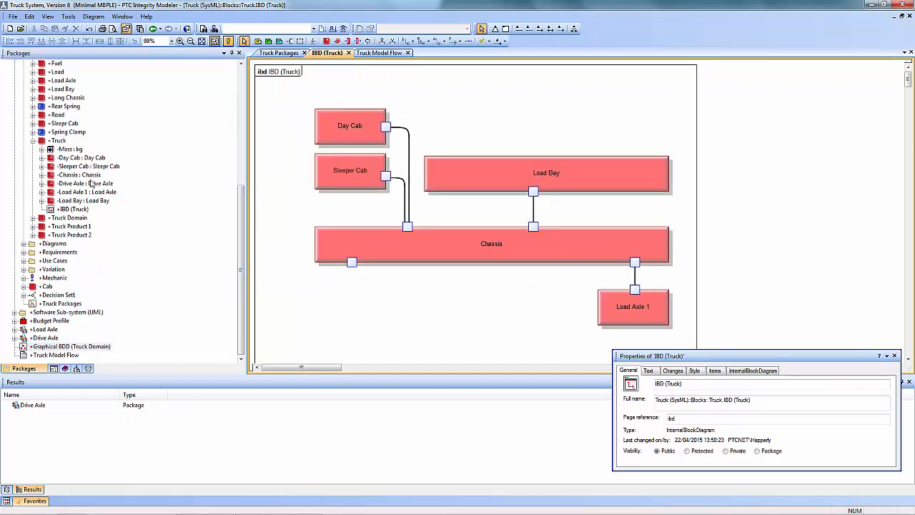
pyautogui.moveTo(64, 346); pyautogui.dragTo(331, 310)
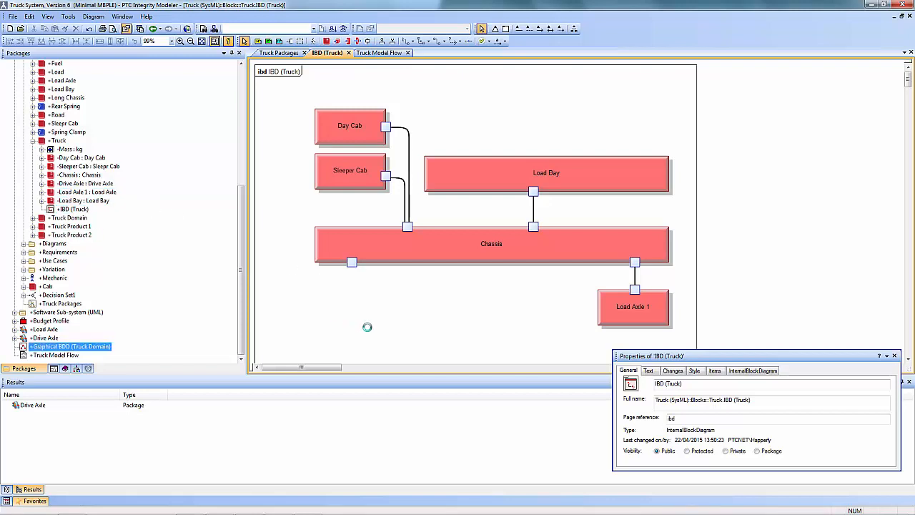
pyautogui.click(390, 327)
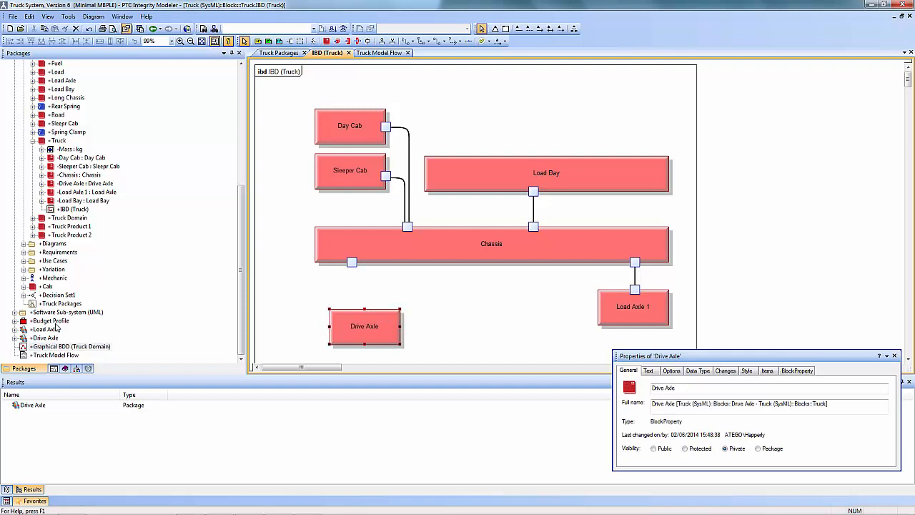
# Add the Drive Input block from the reused Drive Axle package as a full port on the Drive Axle part, with its label above the port.
pyautogui.click(15, 337)
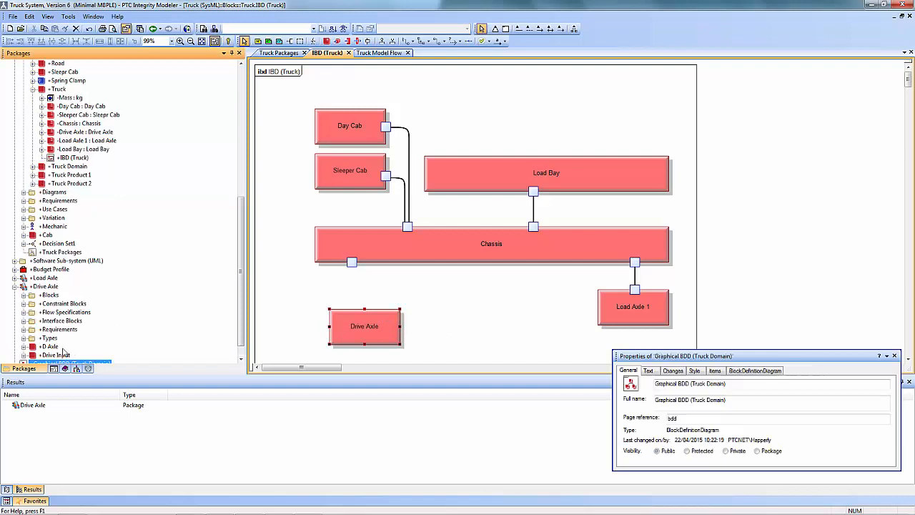
pyautogui.moveTo(52, 355); pyautogui.dragTo(352, 313)
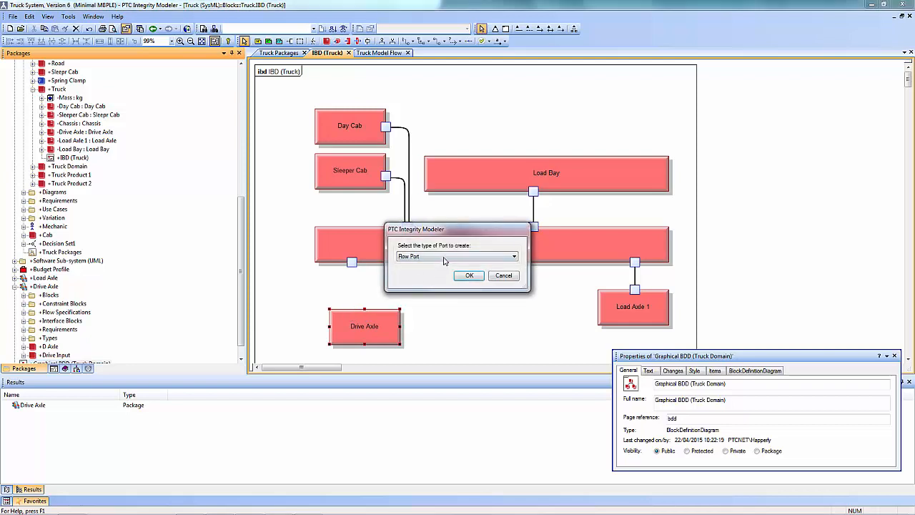
pyautogui.click(443, 260)
pyautogui.click(438, 274)
pyautogui.click(468, 277)
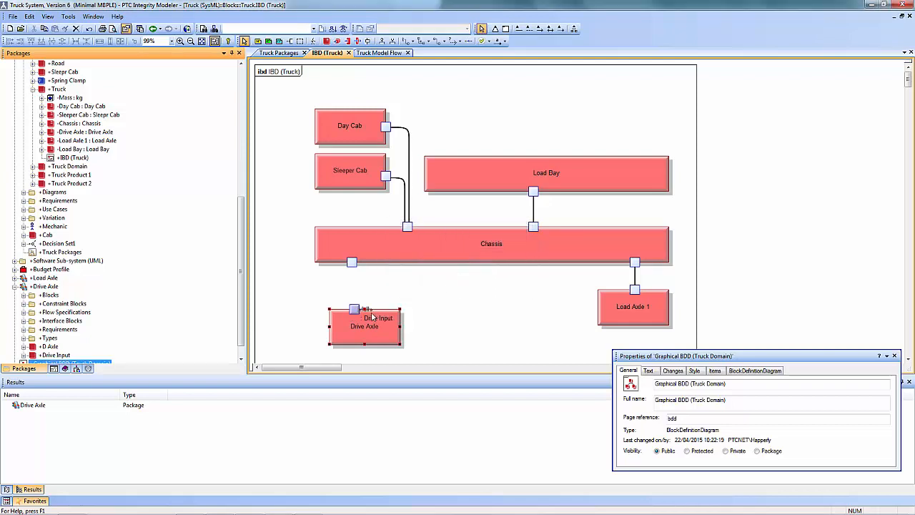
pyautogui.click(372, 315)
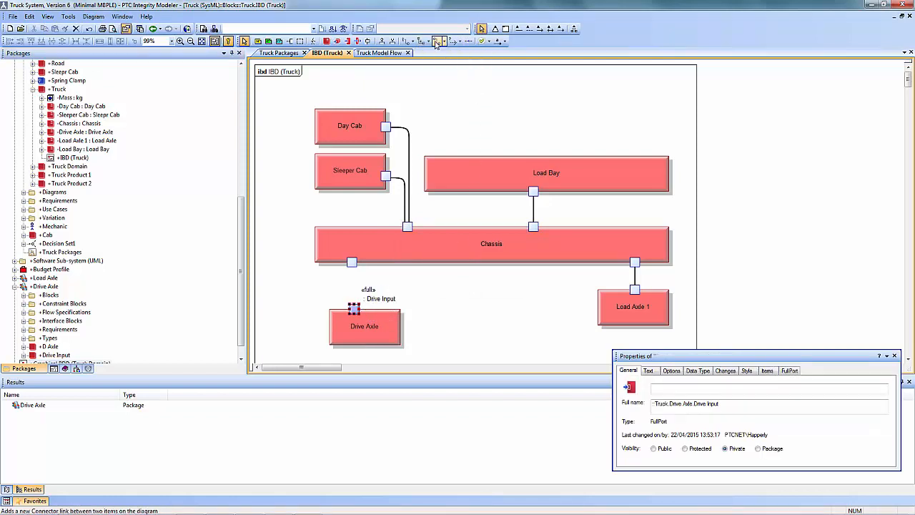
# Connect the unconnected port on the lower edge of Chassis to the Drive Input port of Drive Axle with a Connector.
pyautogui.click(436, 42)
pyautogui.click(351, 262)
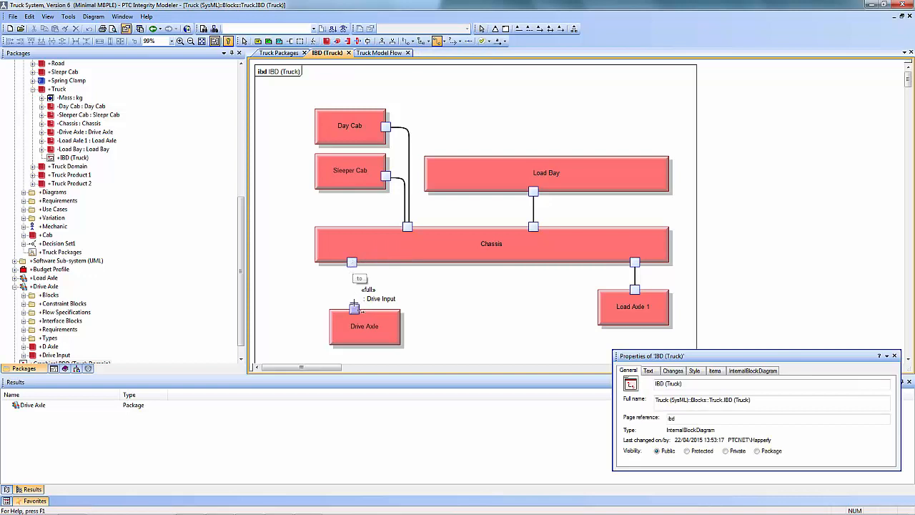
pyautogui.click(353, 307)
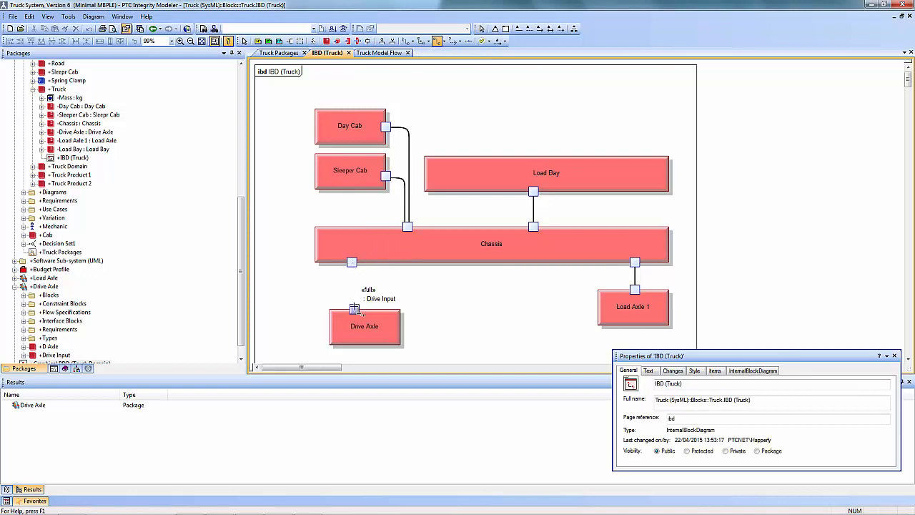
pyautogui.click(496, 313)
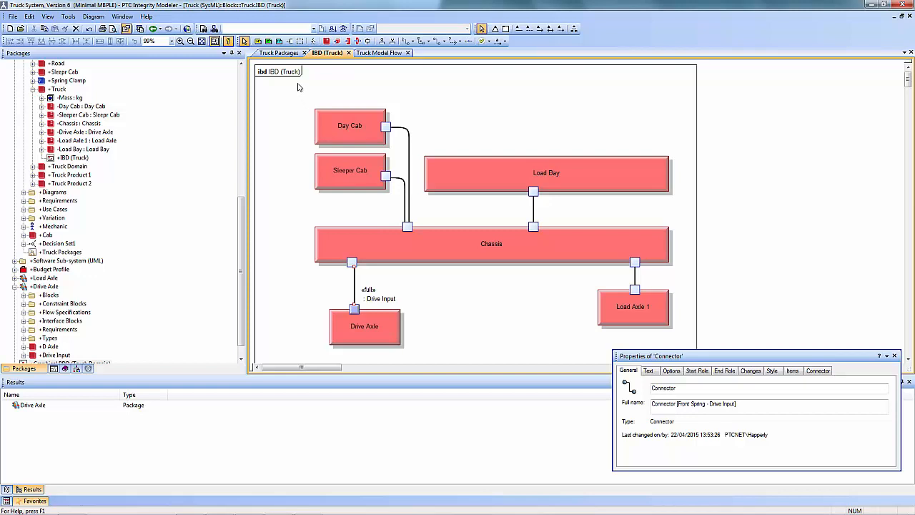
# View the Drive Axle package from the Truck Packages diagram in the Asset Library.
pyautogui.click(291, 55)
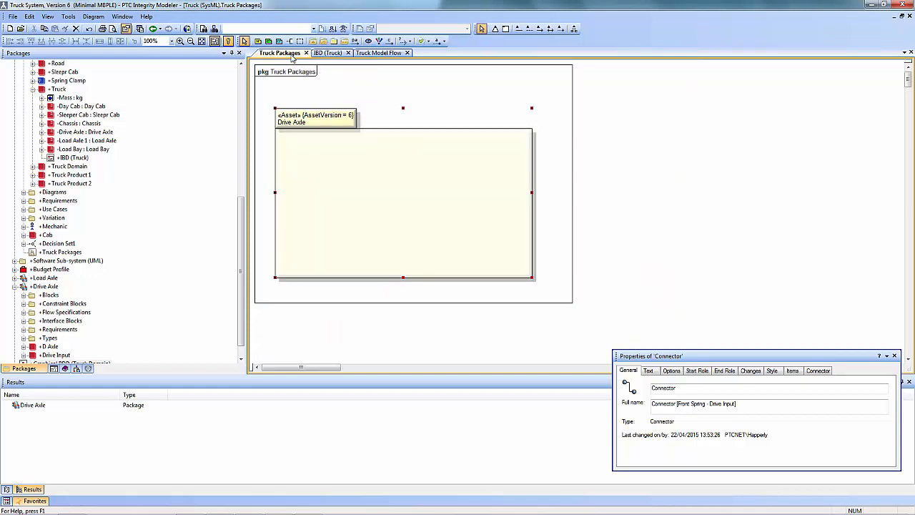
pyautogui.rightClick(327, 123)
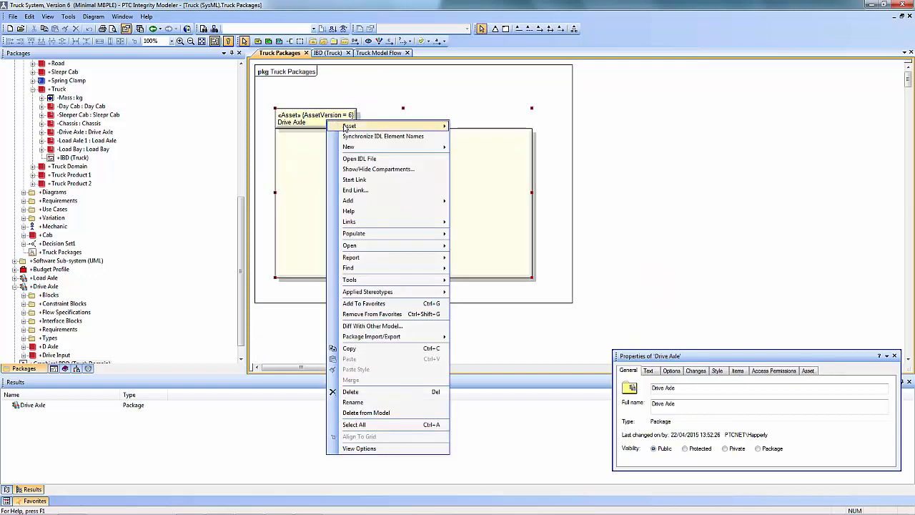
pyautogui.moveTo(352, 130)
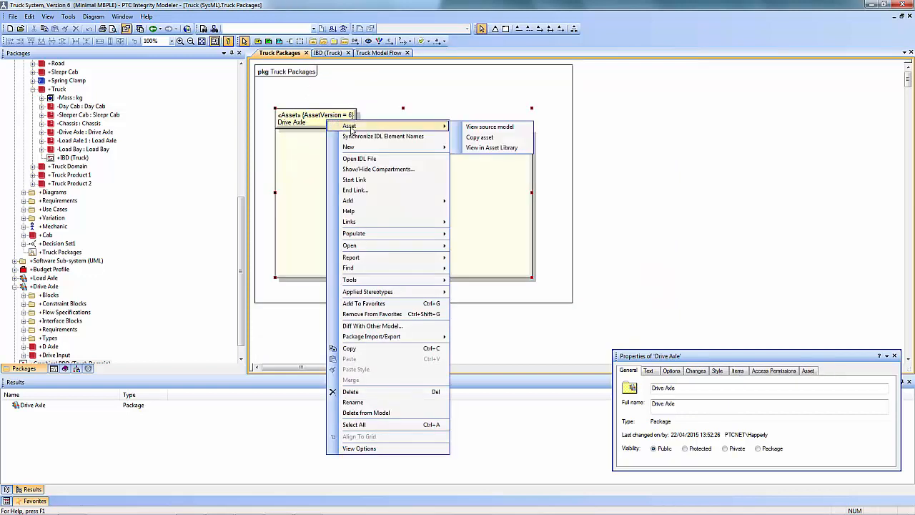
pyautogui.click(489, 148)
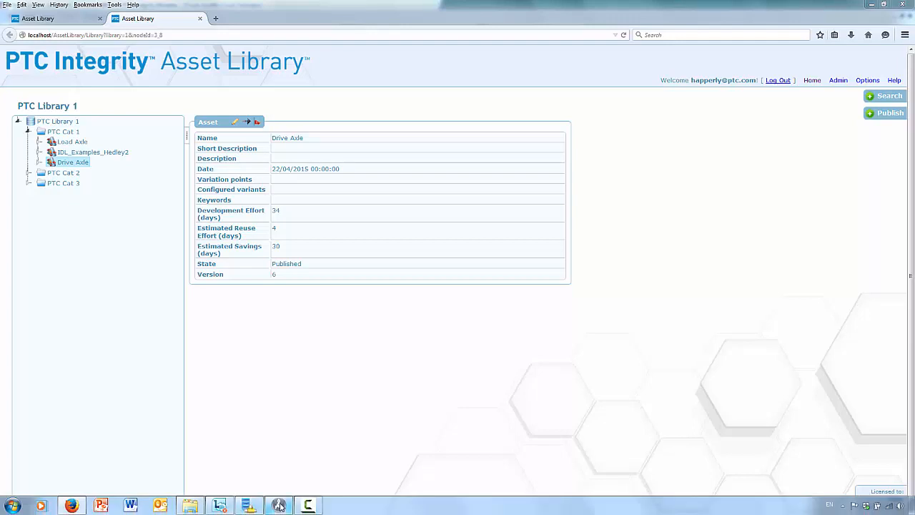
# Switch back to PTC Integrity Modeler, view the Drive Axle asset's source model, and open its [Model] End to End 2 (sub-systems) [1] diagram.
pyautogui.click(279, 505)
pyautogui.rightClick(316, 120)
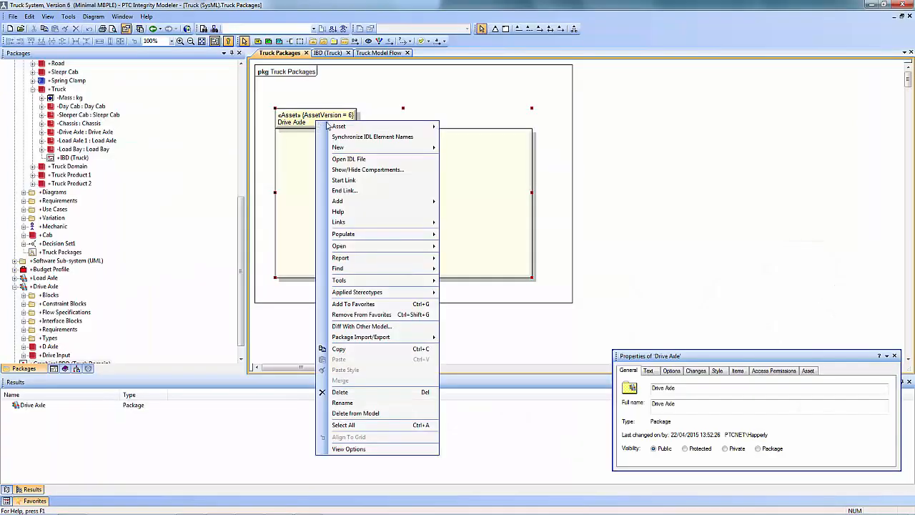
pyautogui.moveTo(372, 129)
pyautogui.click(460, 129)
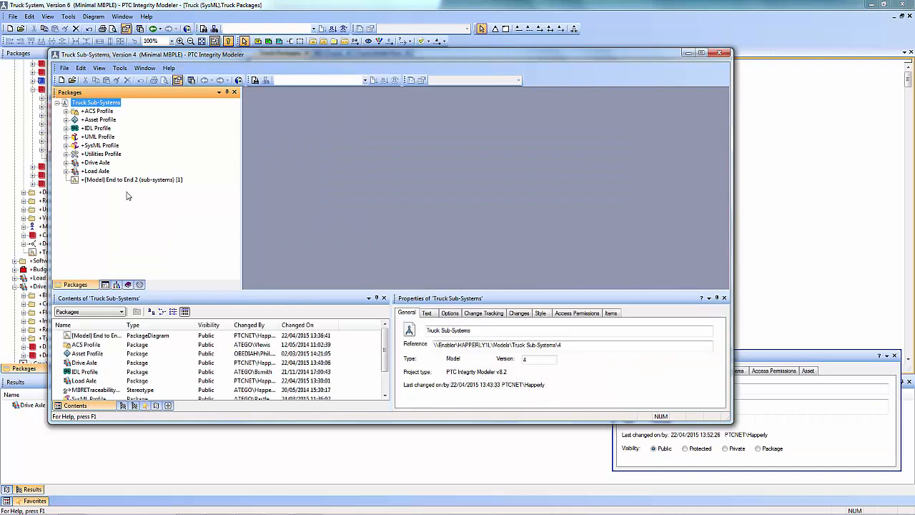
pyautogui.doubleClick(129, 181)
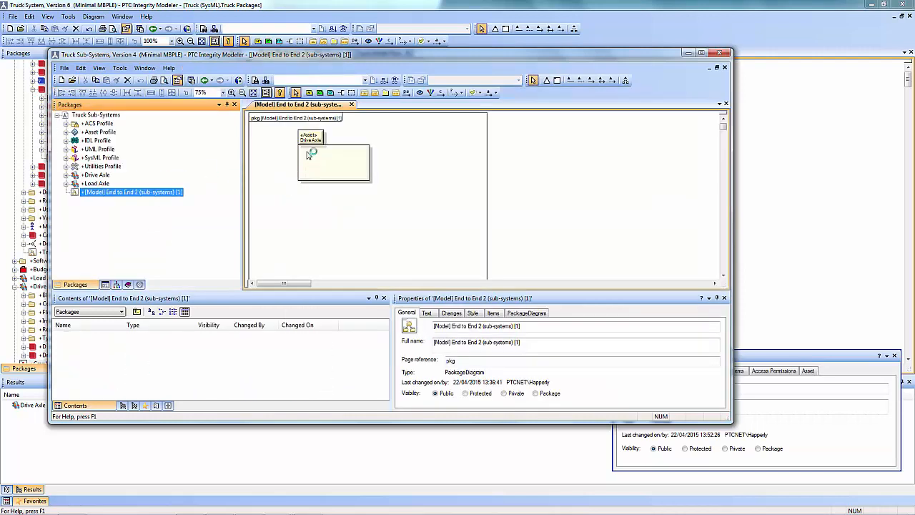
# View the source Drive Axle package in the Asset Library, and switch back to the Truck Sub-Systems model.
pyautogui.click(315, 138)
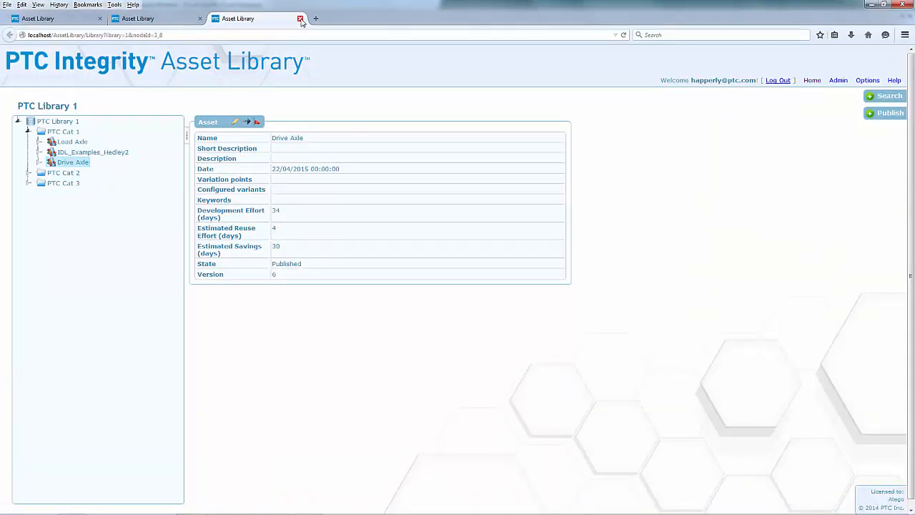
pyautogui.click(277, 505)
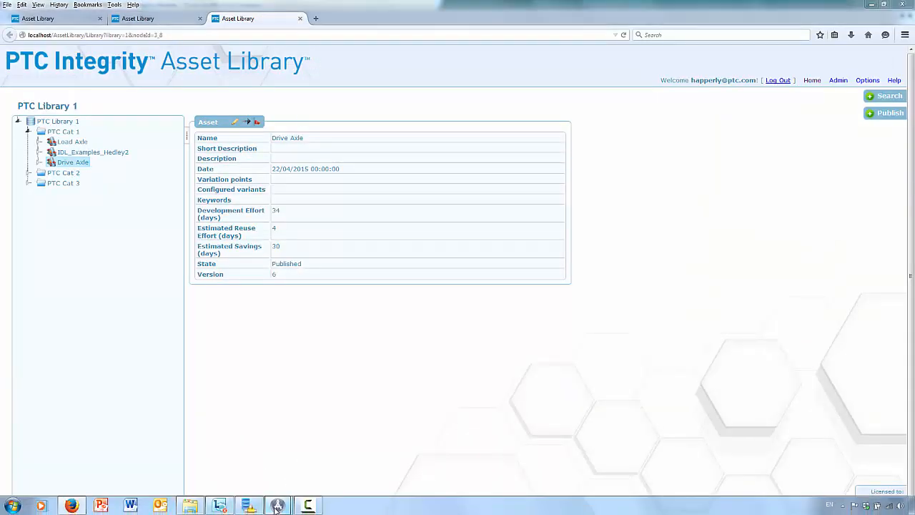
pyautogui.click(313, 474)
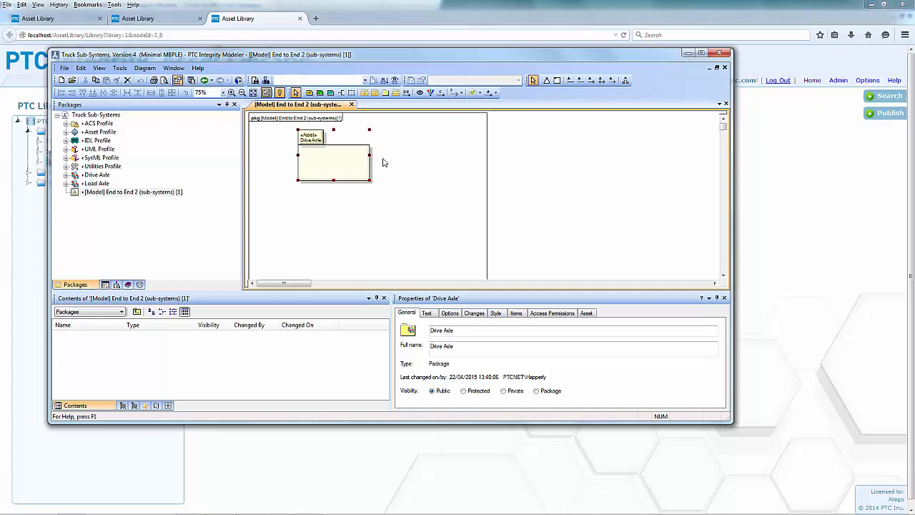
# Close the Truck Sub-Systems model and all Asset Library browser tabs, and return to the IBD (Truck) diagram.
pyautogui.click(720, 54)
pyautogui.click(897, 9)
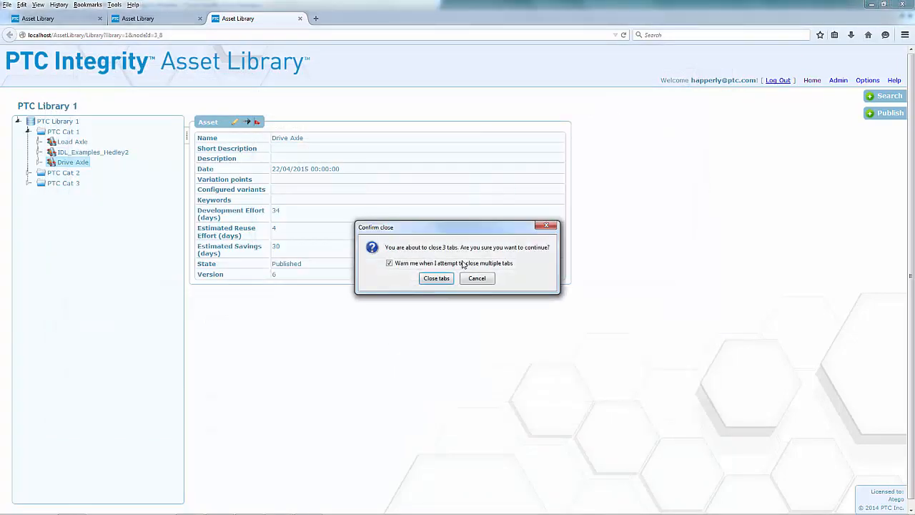
pyautogui.click(434, 278)
pyautogui.click(327, 53)
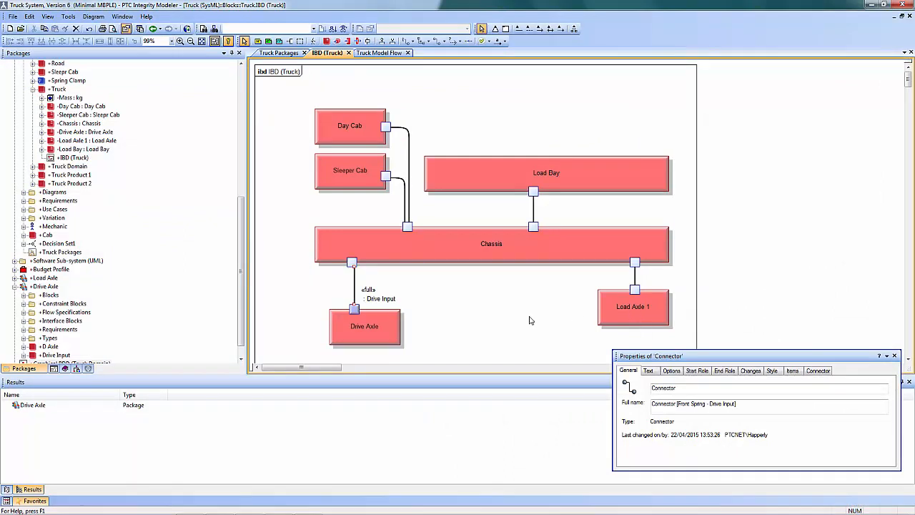
pyautogui.click(500, 317)
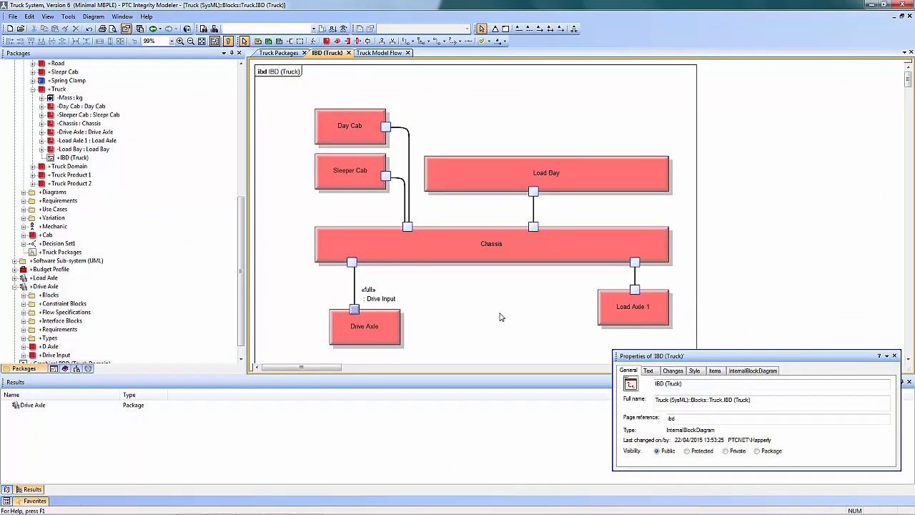